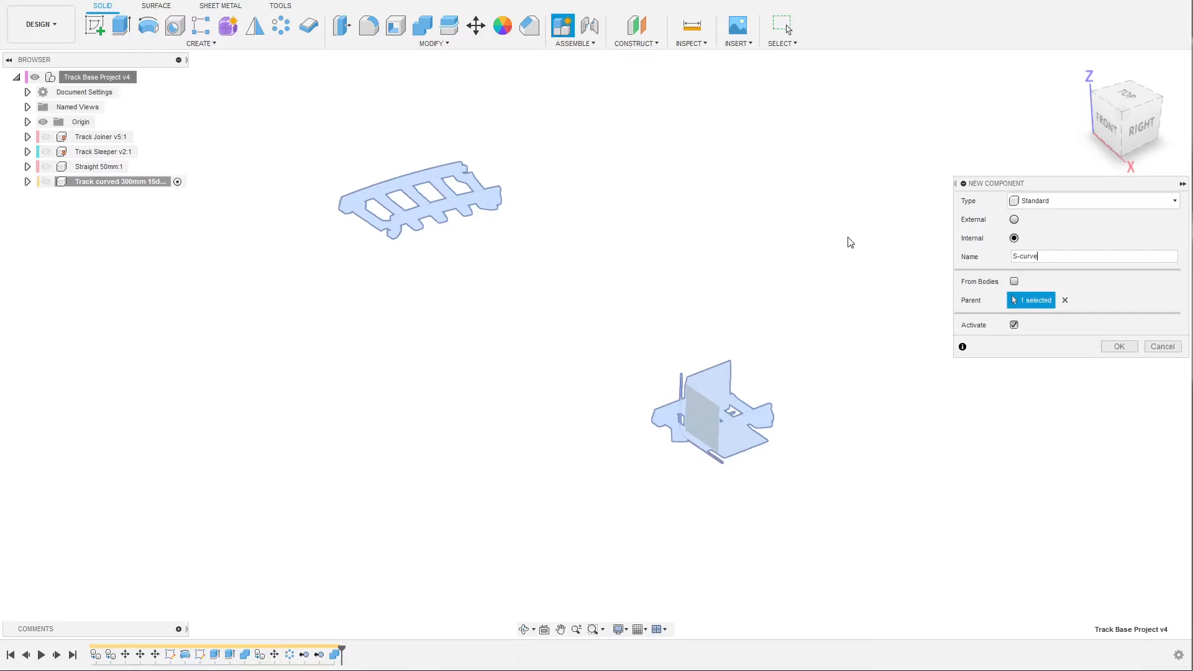
Create the internal component S-curve and paste a copy of the Track Joiner body into it in place
click(1119, 346)
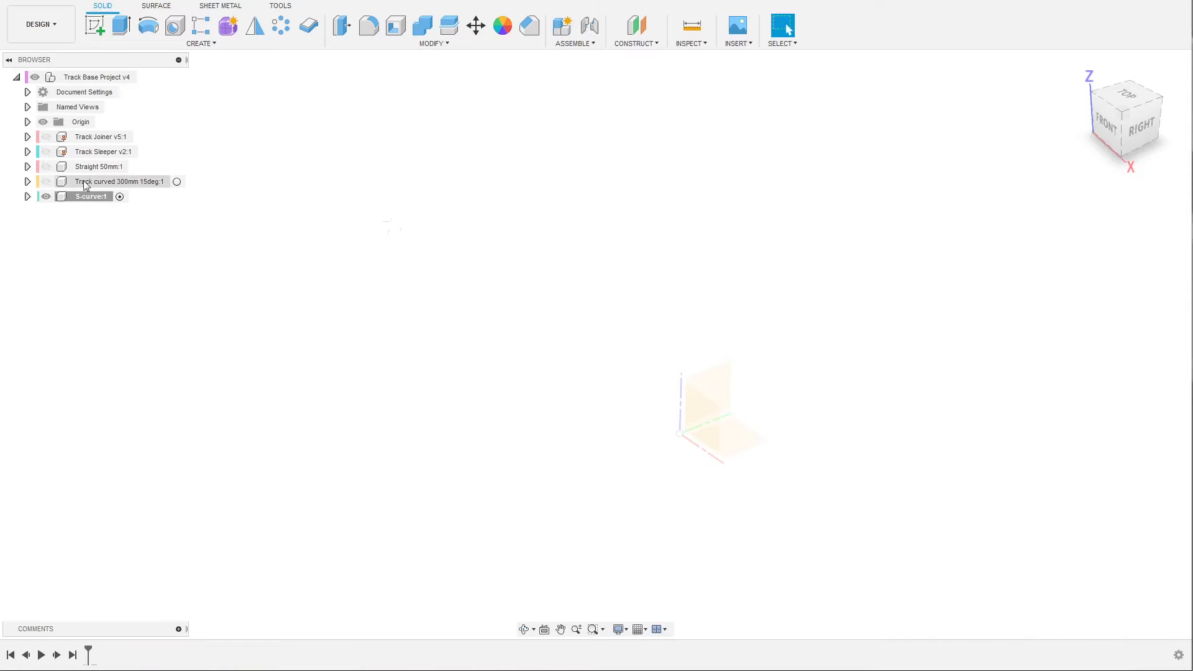
click(27, 137)
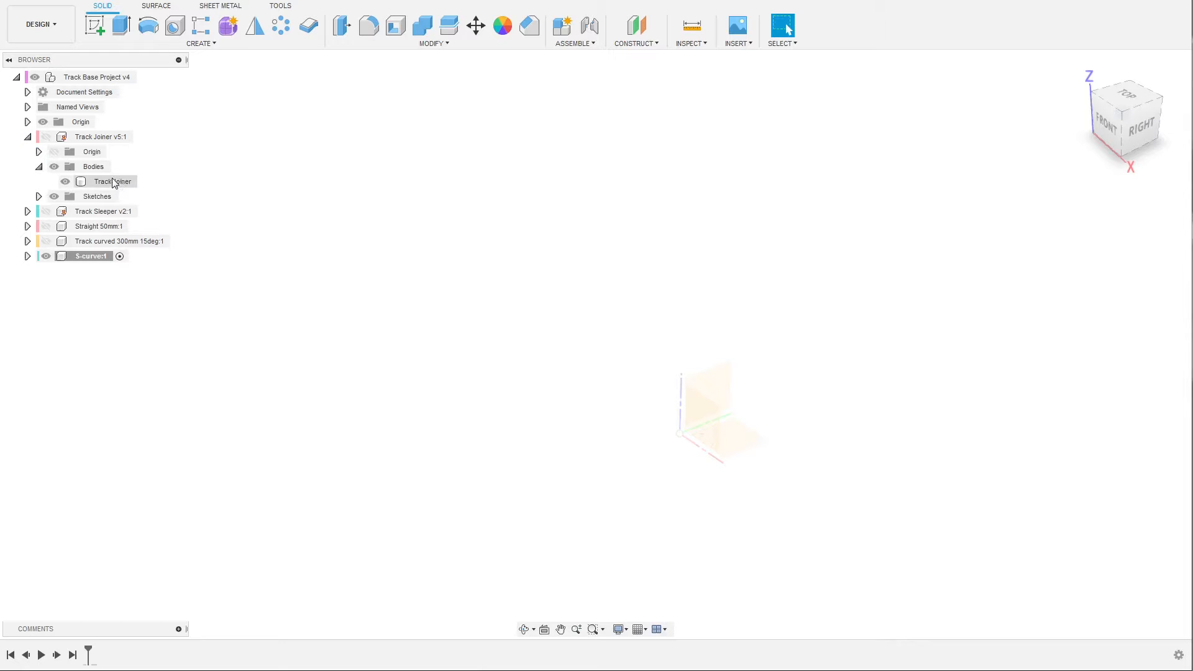
click(107, 183)
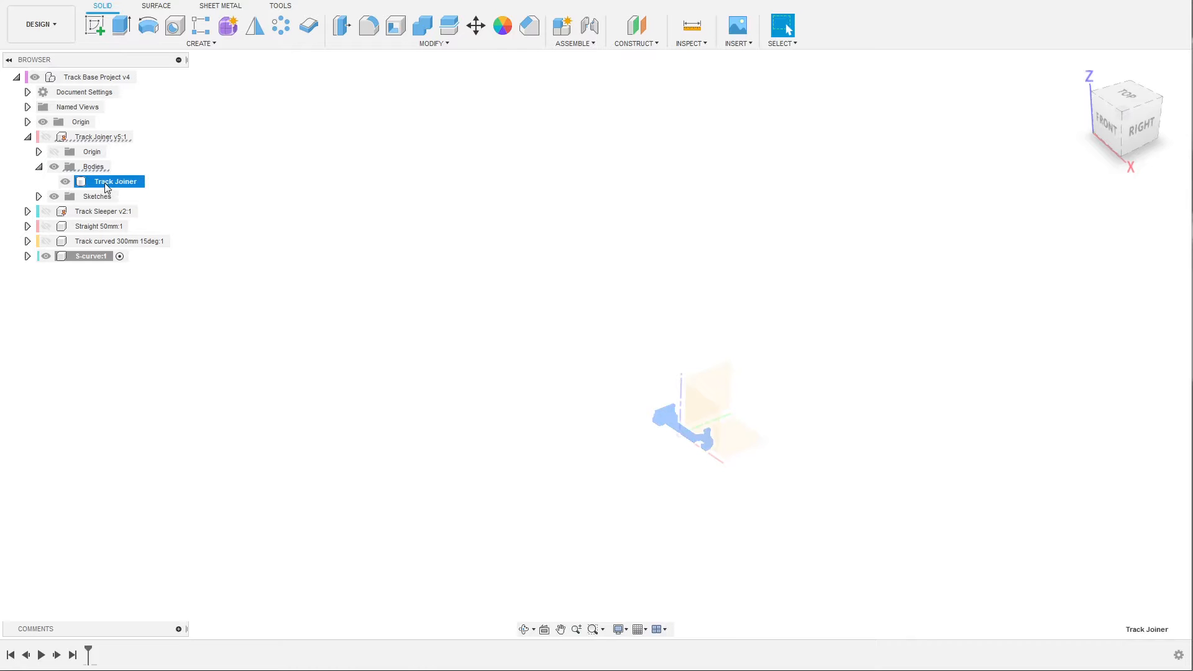
right_click(109, 185)
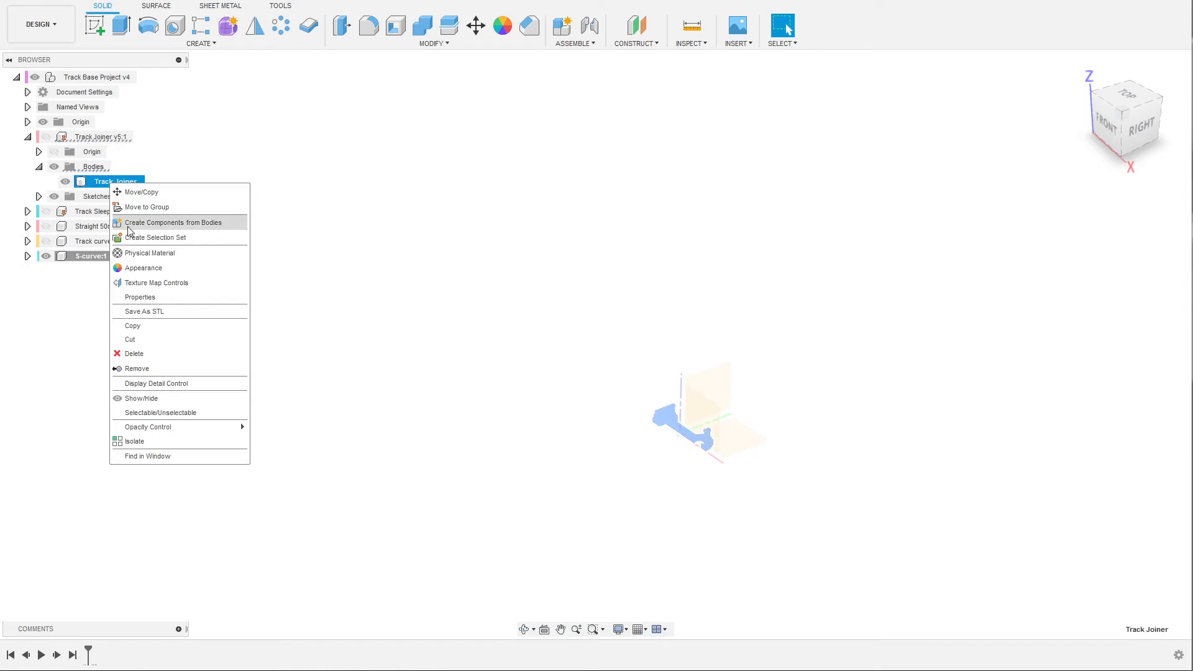
click(142, 327)
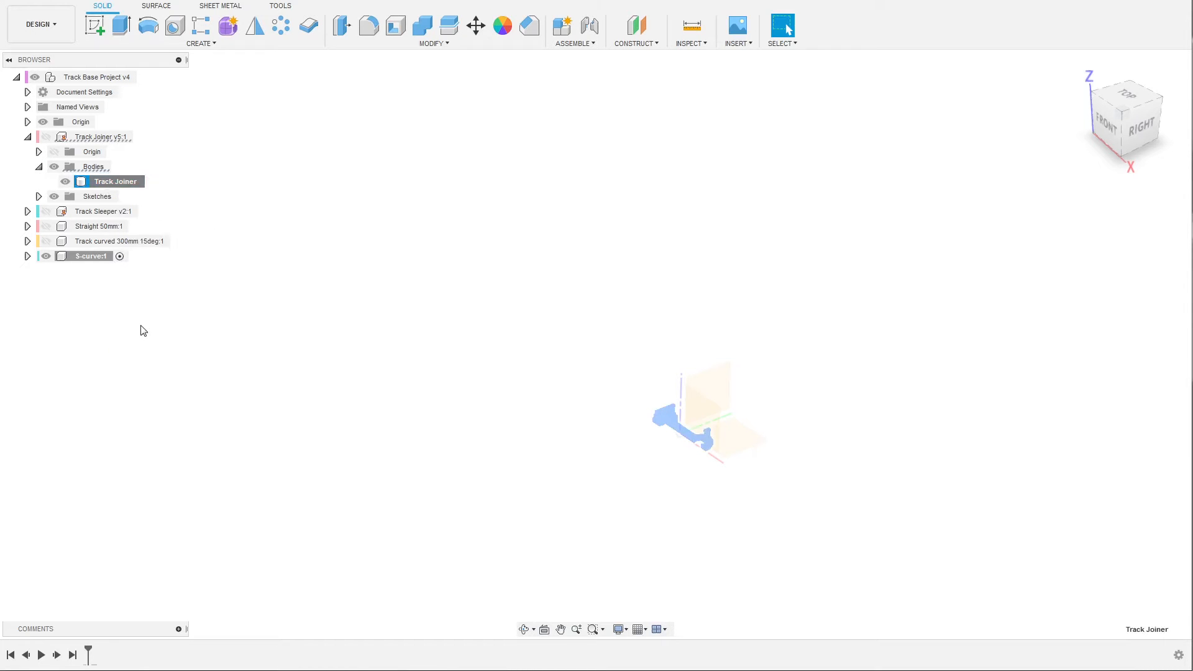
right_click(87, 260)
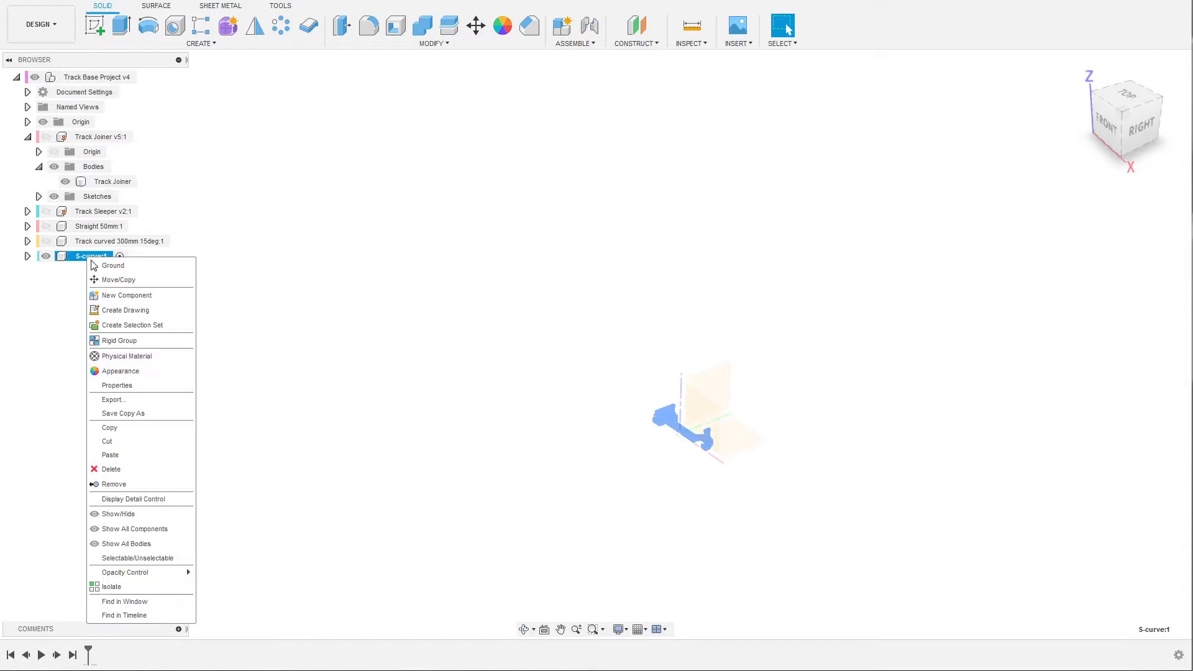
click(117, 460)
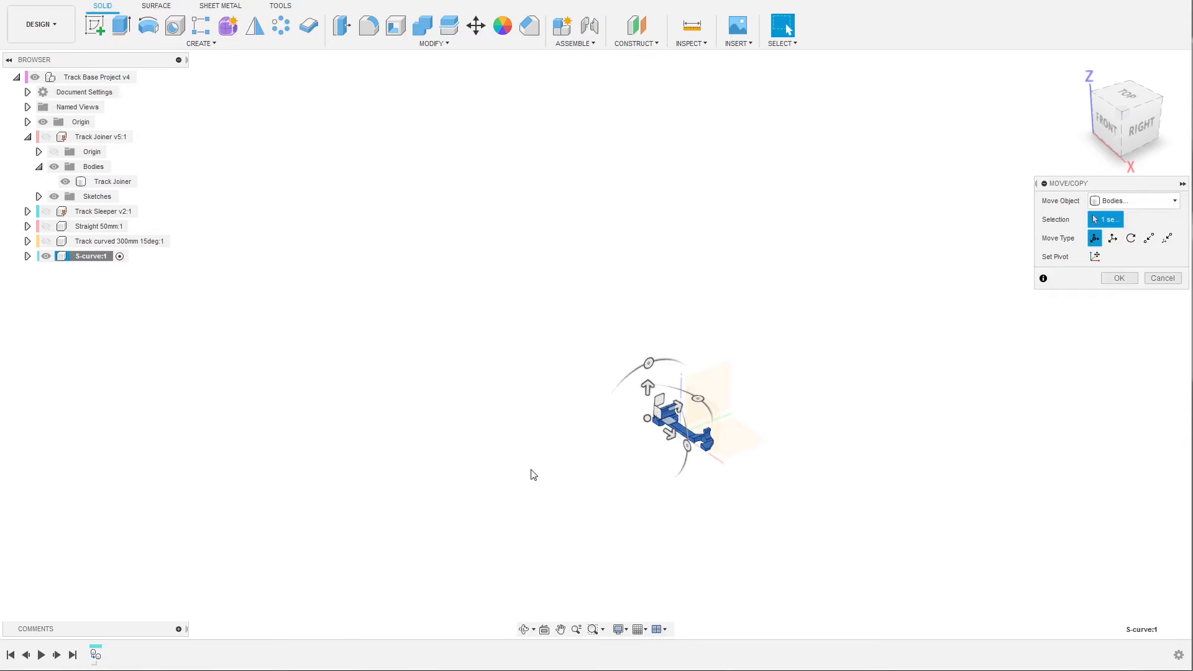
click(1119, 410)
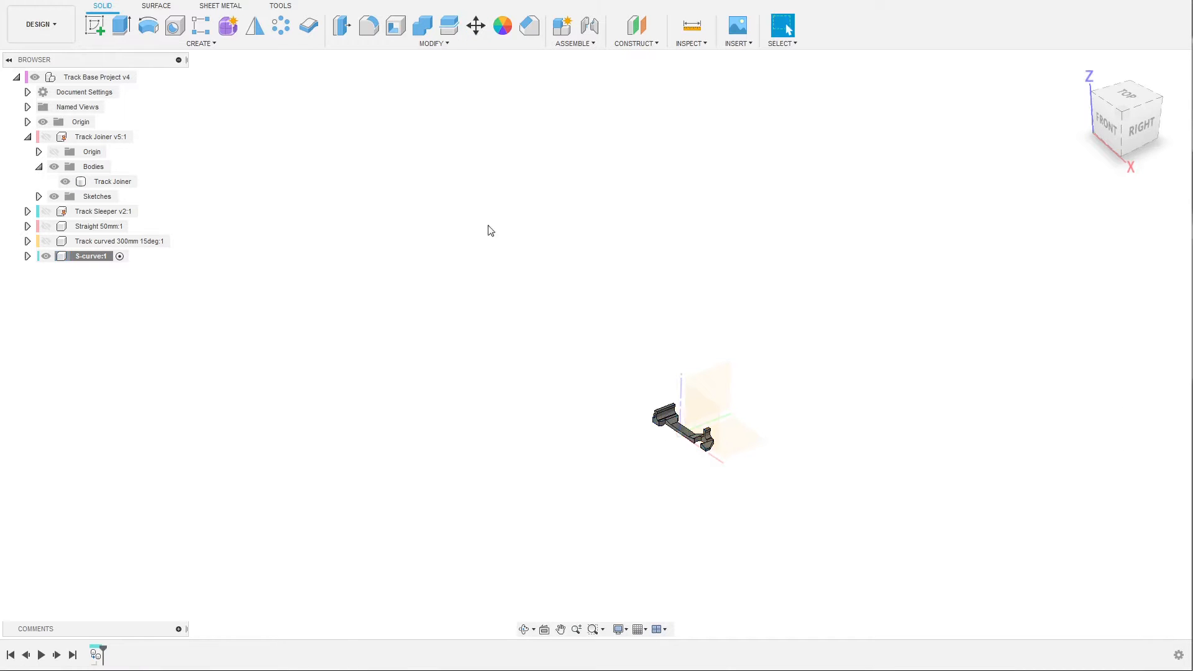
Paste a second copy of the Track Joiner body into the S-curve component at the same position
right_click(102, 264)
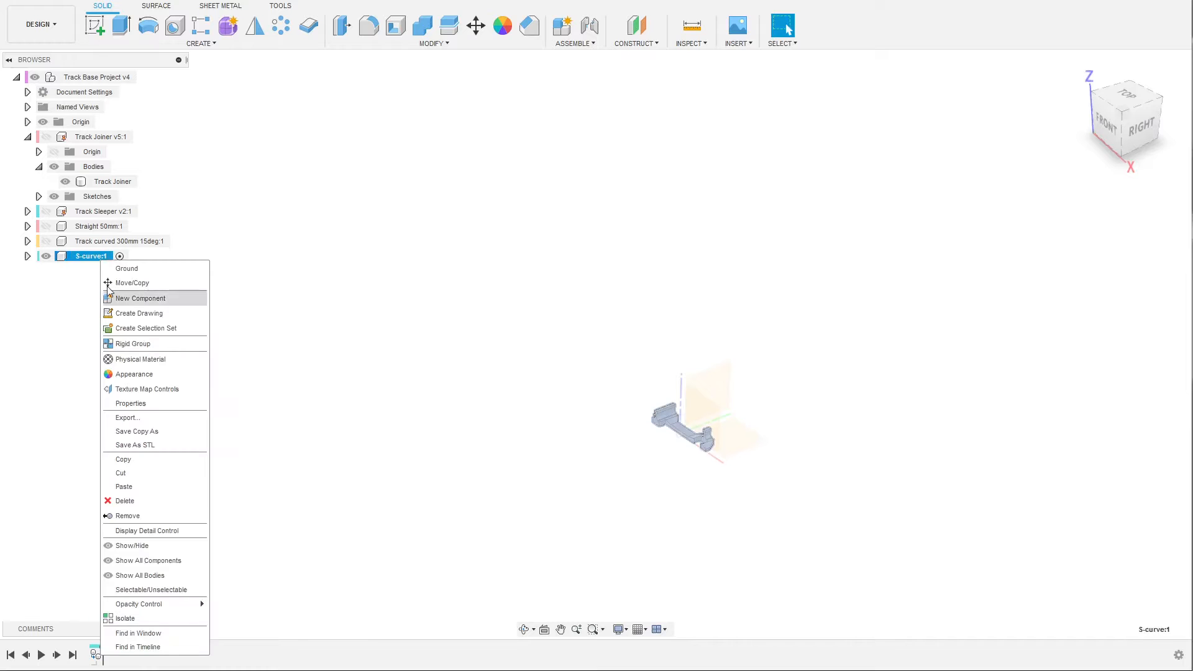
click(124, 486)
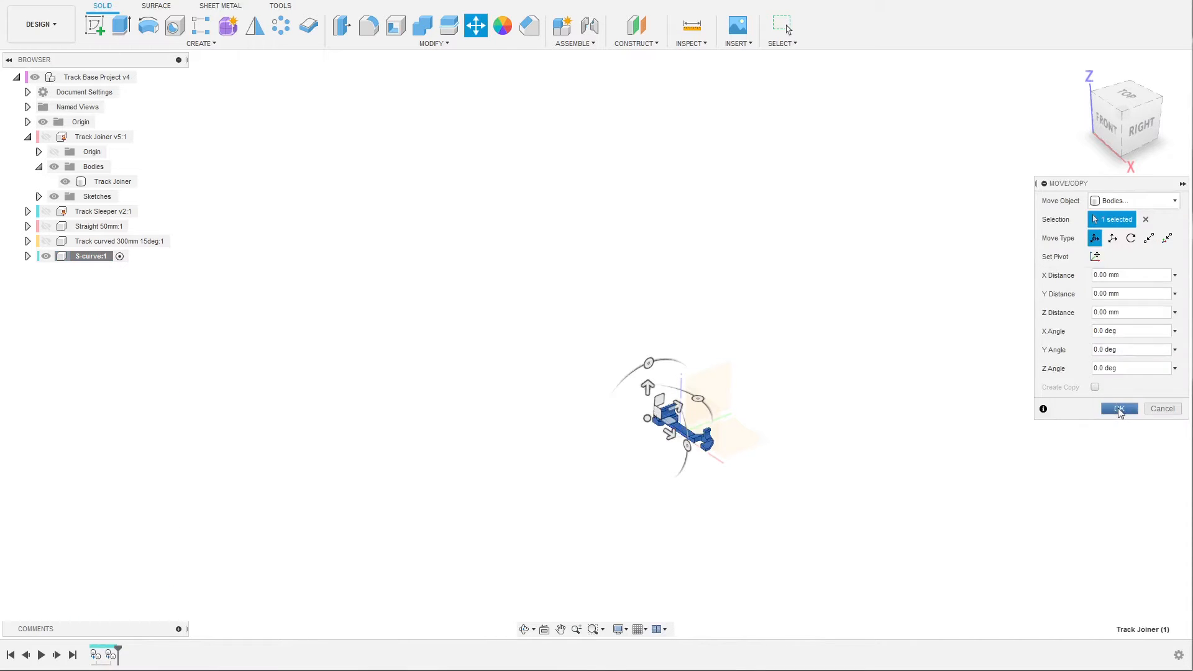
click(1118, 408)
Rotate the second Track Joiner copy 180 degrees about the vertical axis, with the pivot set at the middle of its crossbar edge
scroll(820, 457, up, 4)
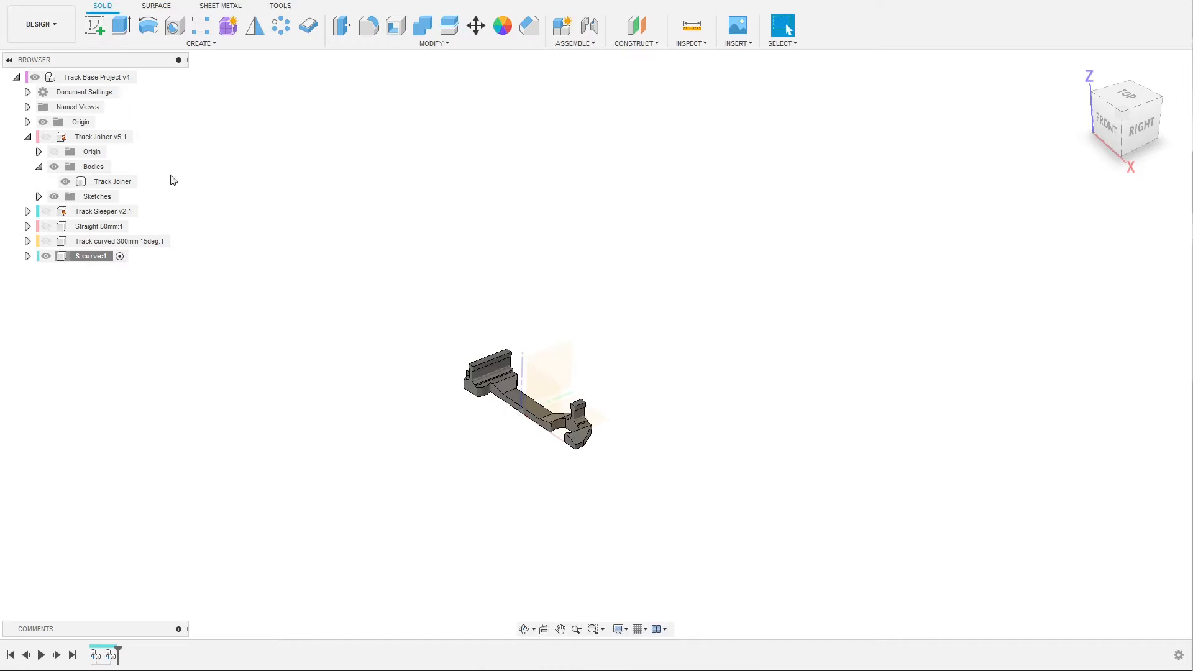
click(28, 256)
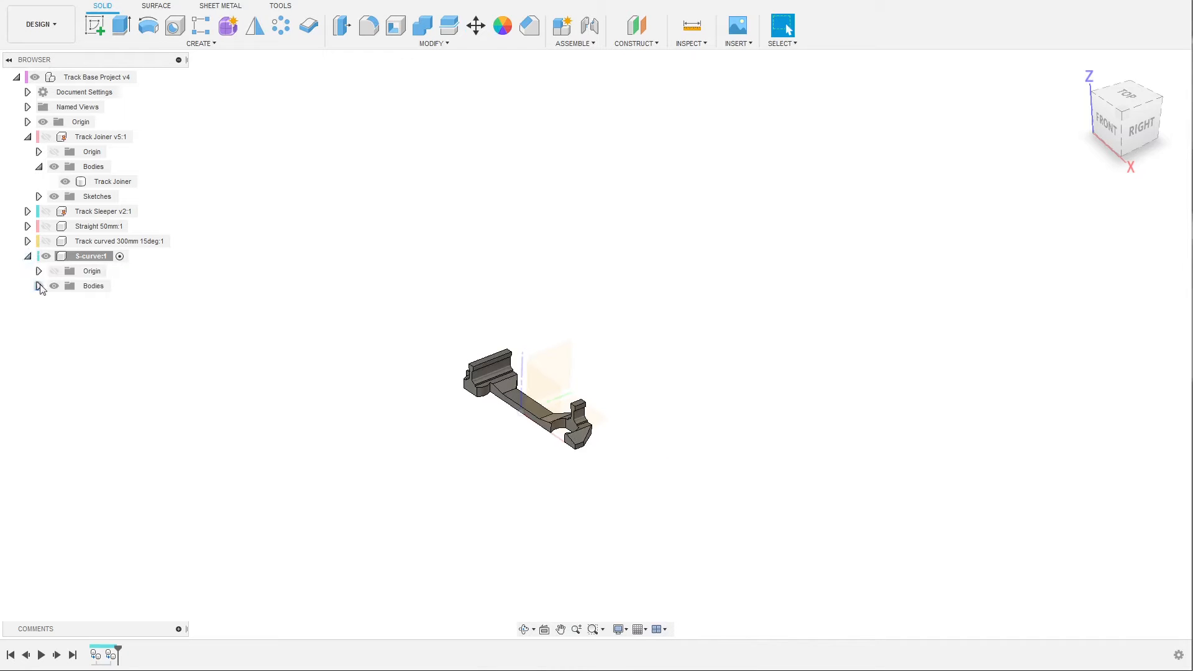
click(38, 286)
click(109, 316)
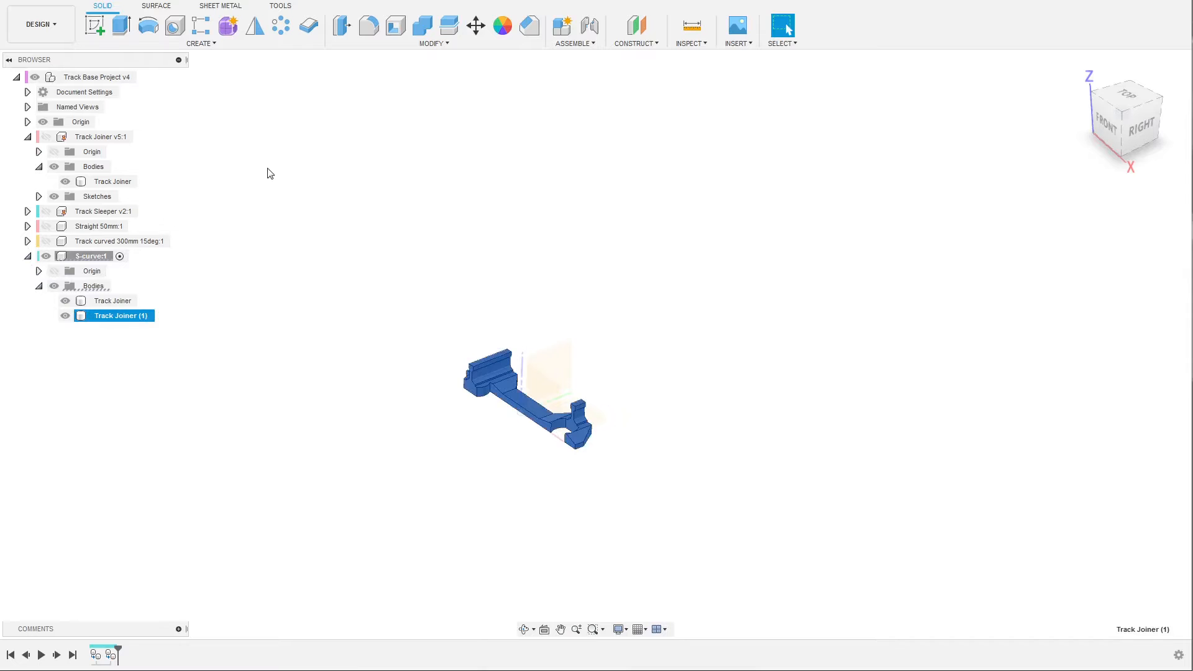
key(m)
scroll(346, 290, up, 3)
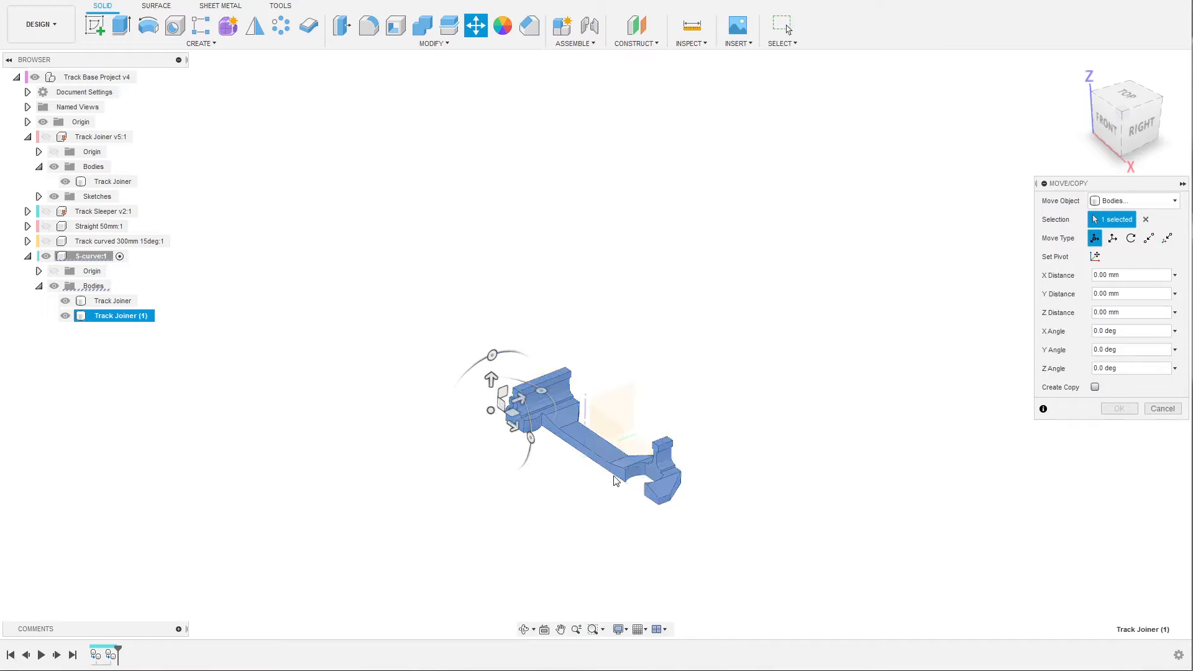
click(1095, 257)
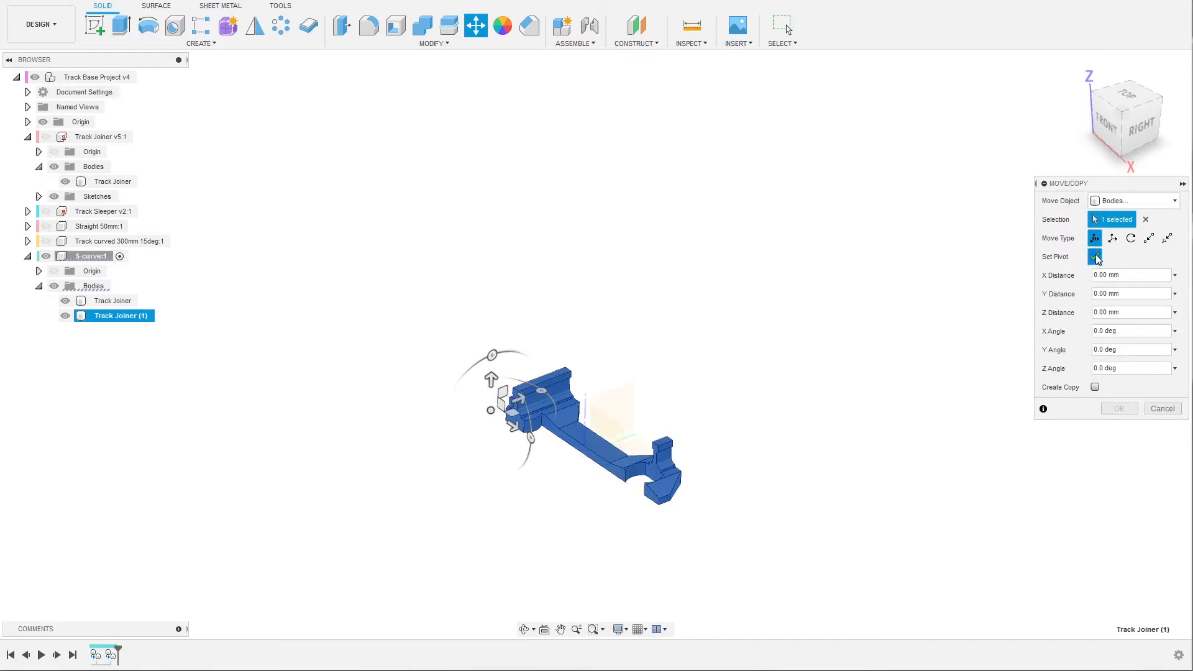
click(585, 459)
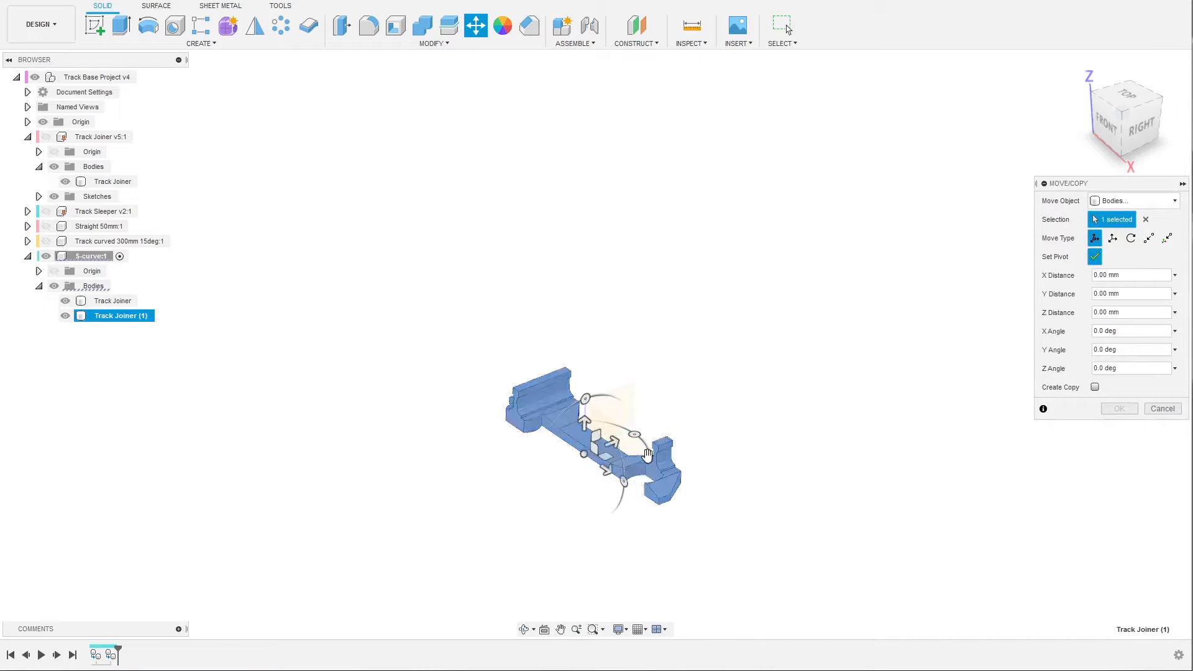
click(1094, 257)
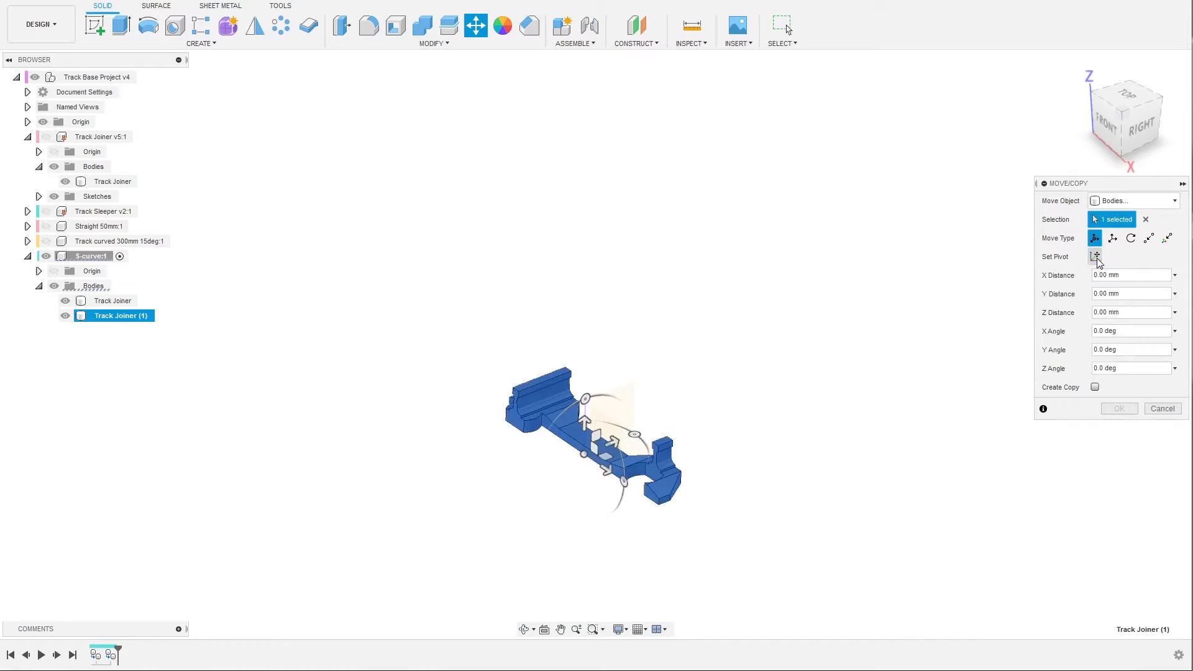
drag(634, 433, 522, 469)
text(180)
key(Return)
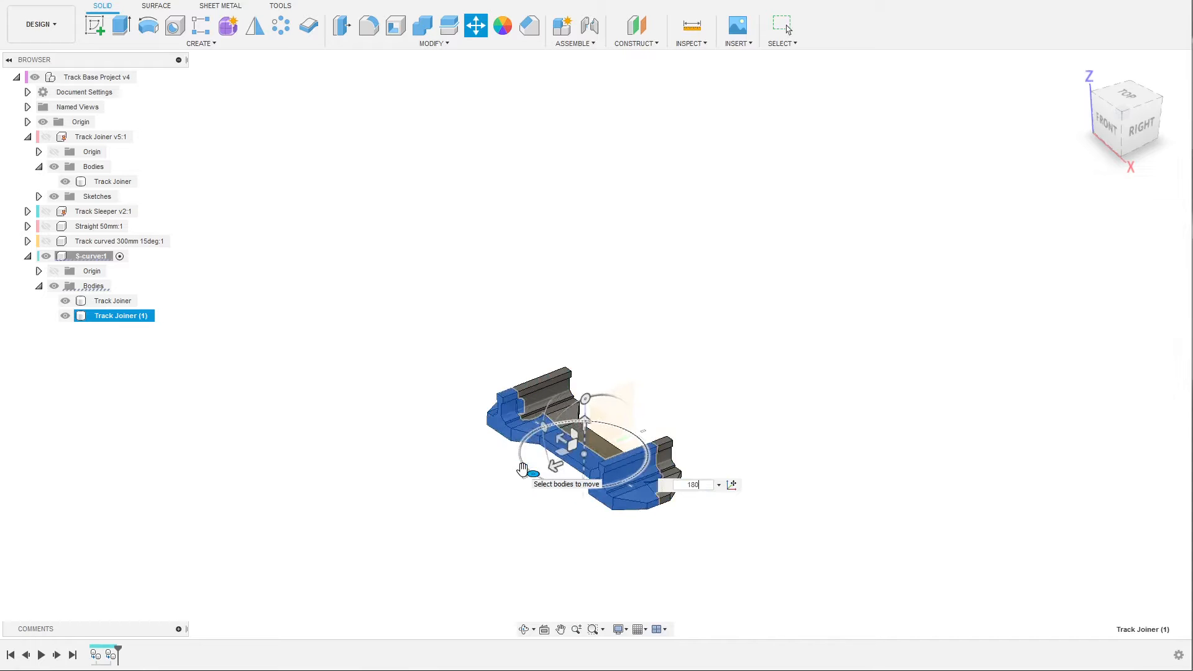
Move the rotated Track Joiner copy 200 mm along Y, away from the first joiner
shift+middle_drag(546, 346, 560, 453)
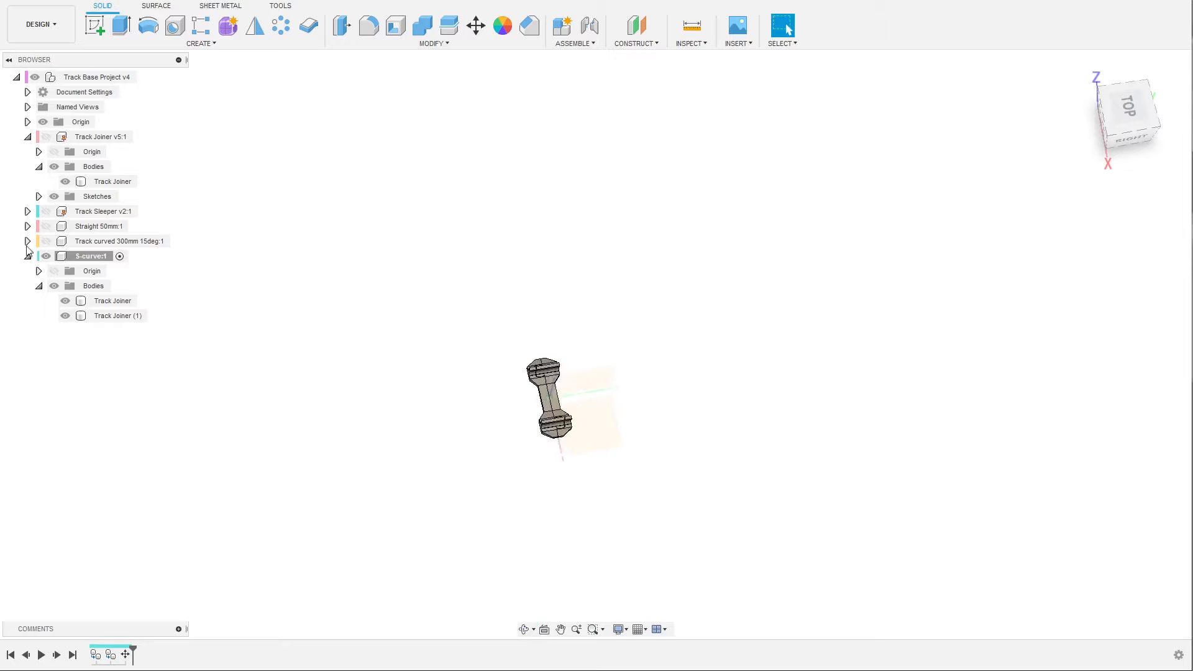
click(99, 317)
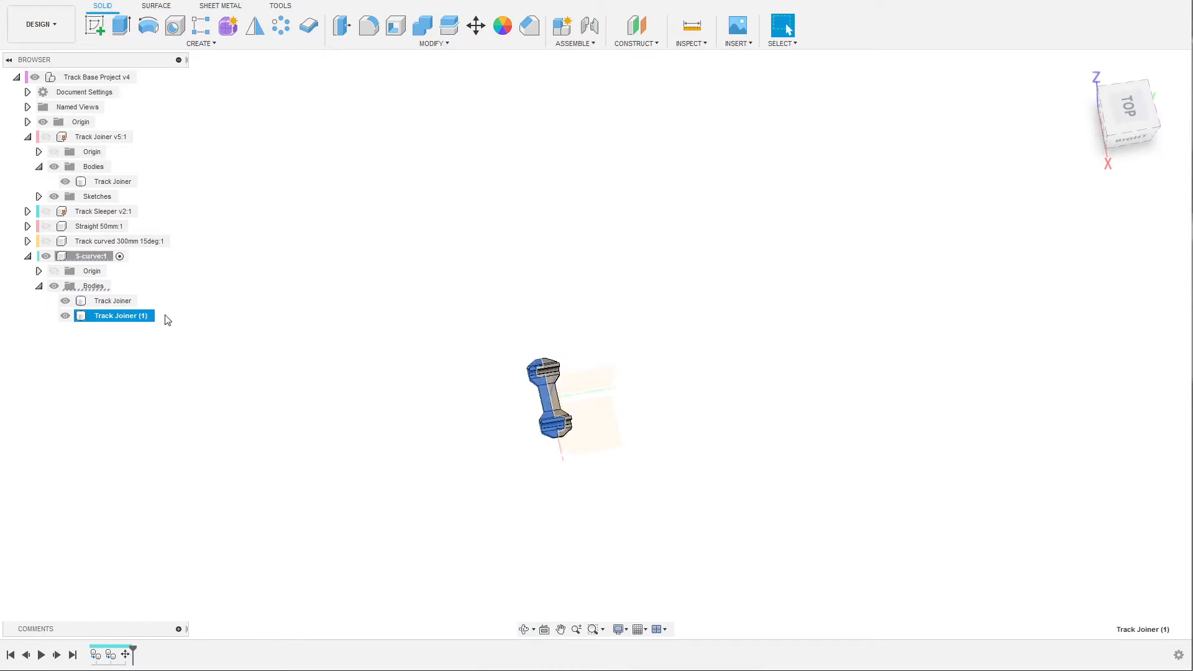
key(m)
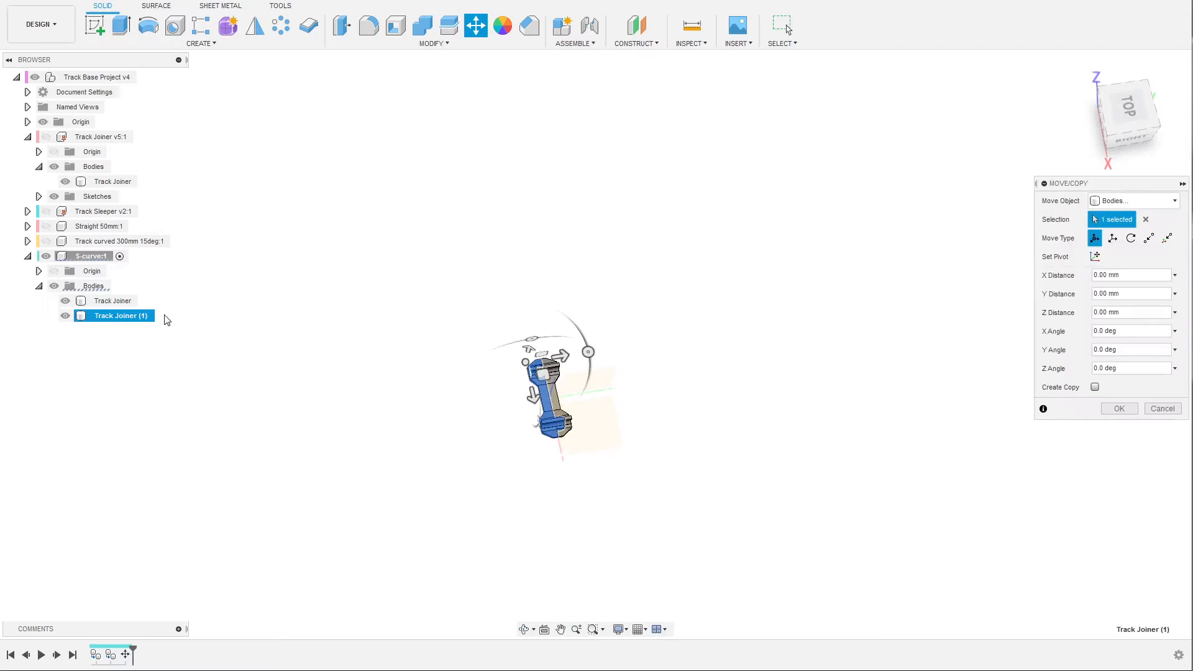
click(1126, 107)
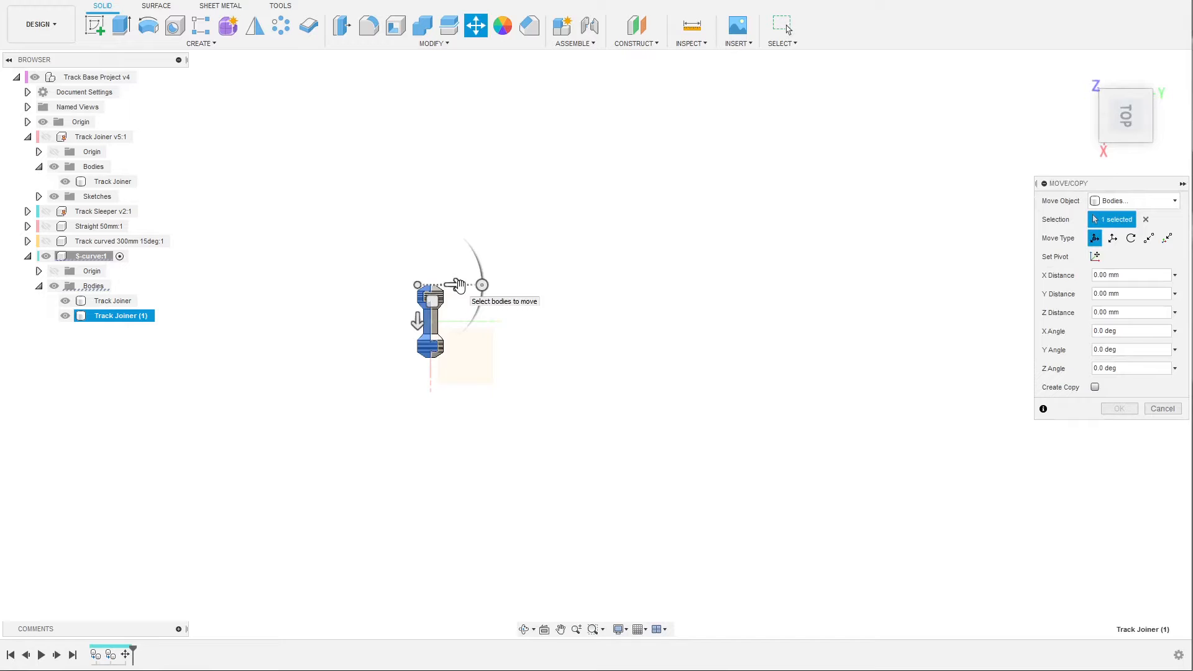
drag(459, 284, 806, 357)
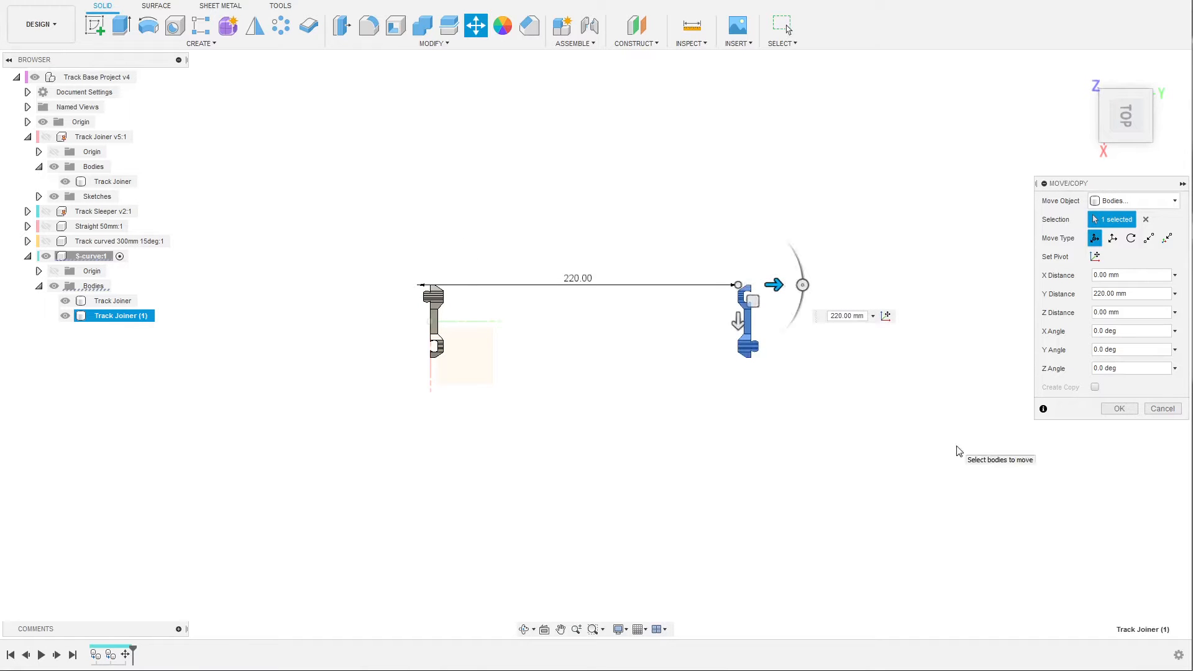
double_click(843, 317)
text(2)
key(Return)
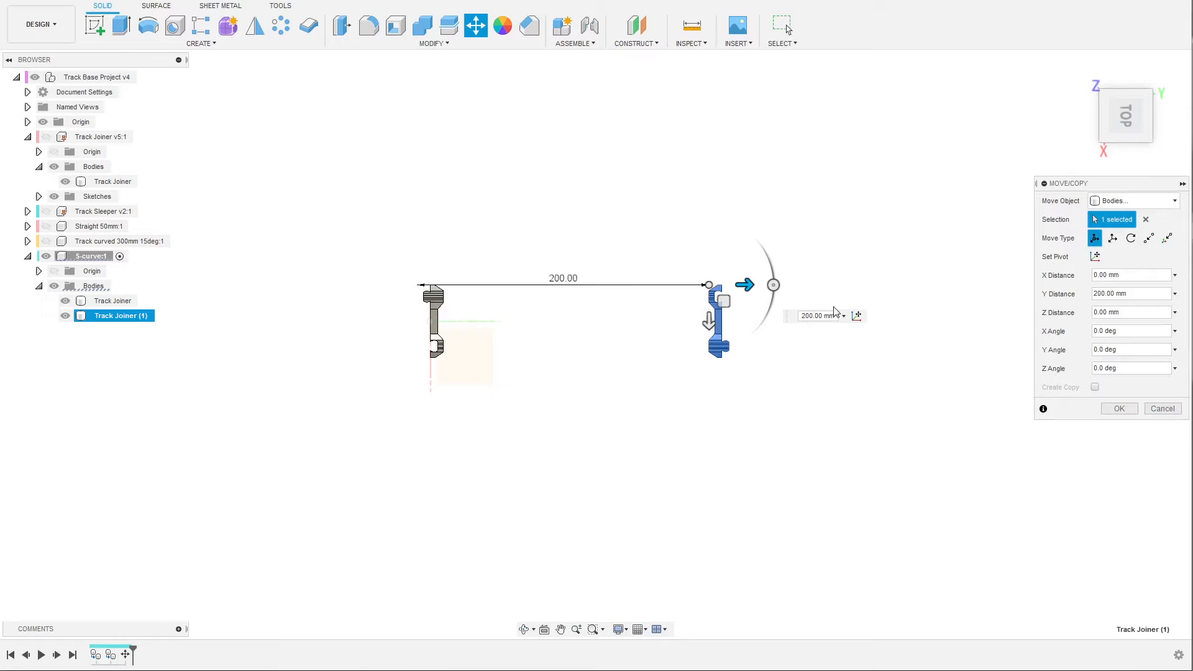
Offset the rotated Track Joiner copy 50 mm along X as well and finish the move
scroll(621, 273, up, 1)
scroll(576, 264, up, 1)
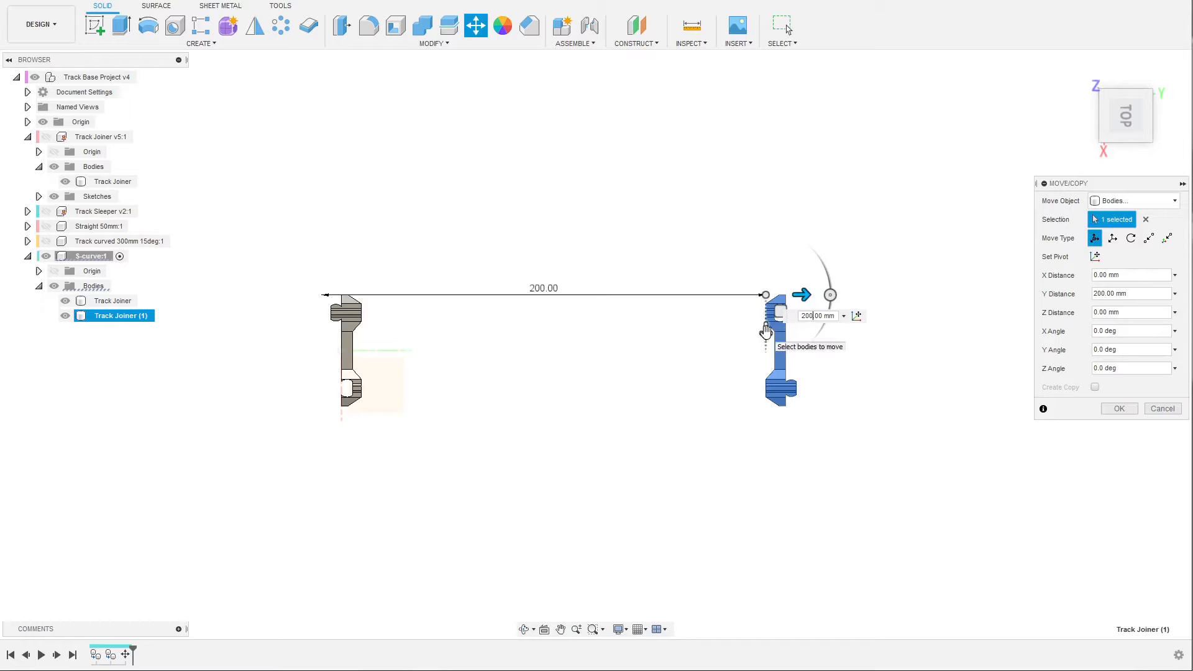
drag(766, 332, 777, 443)
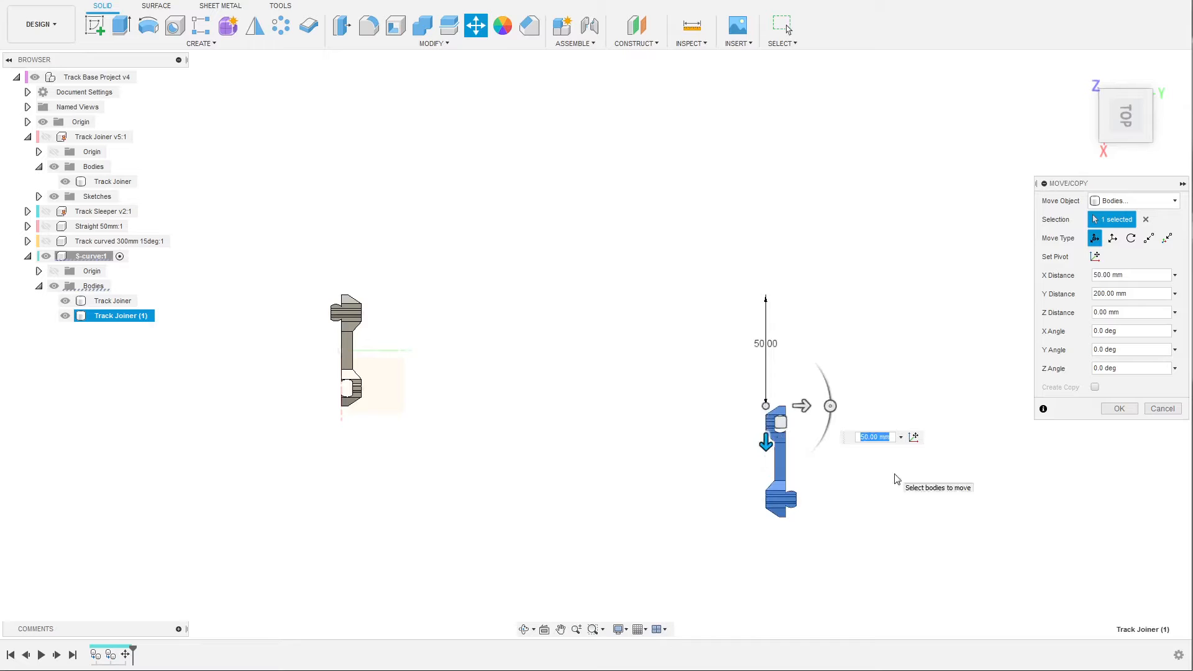
click(1118, 409)
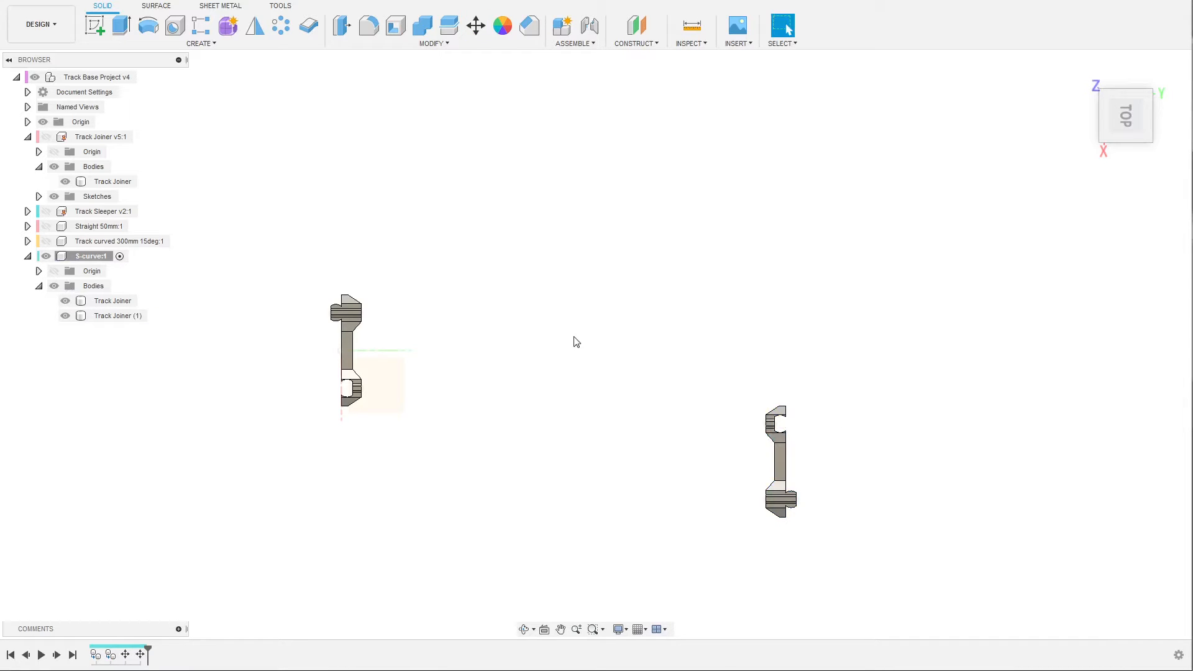
Start a sketch on the rail-profile end face of the first Track Joiner in S-curve
shift+middle_drag(651, 334, 650, 256)
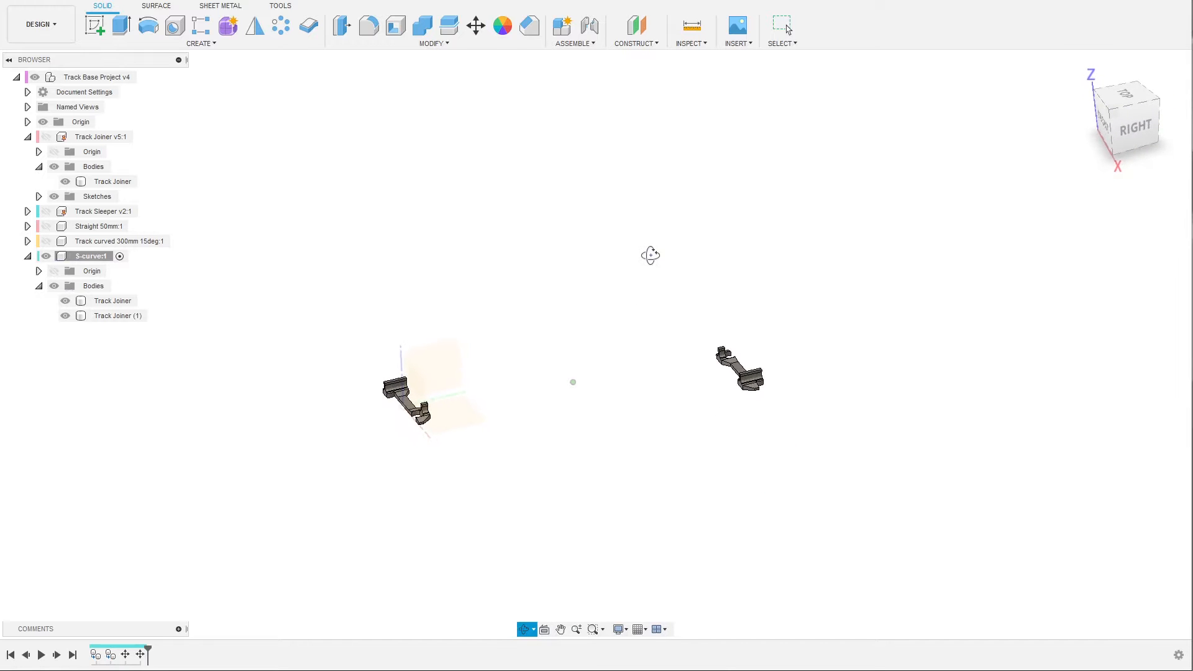
scroll(518, 388, up, 2)
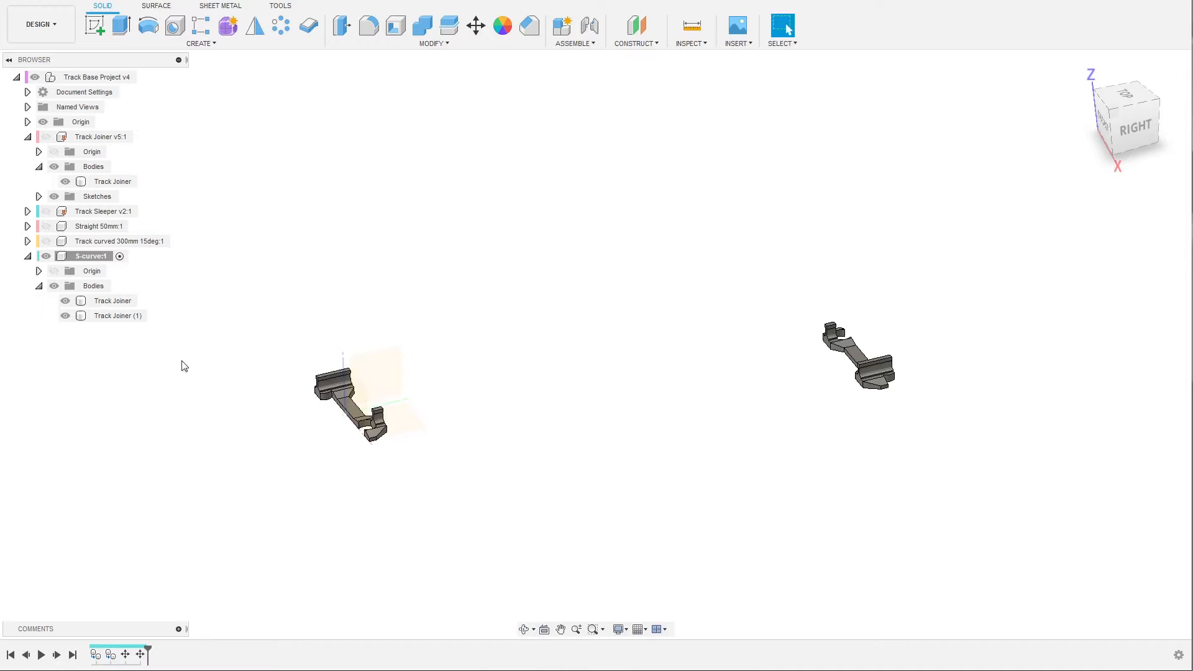
shift+middle_drag(565, 418, 498, 445)
scroll(488, 252, up, 4)
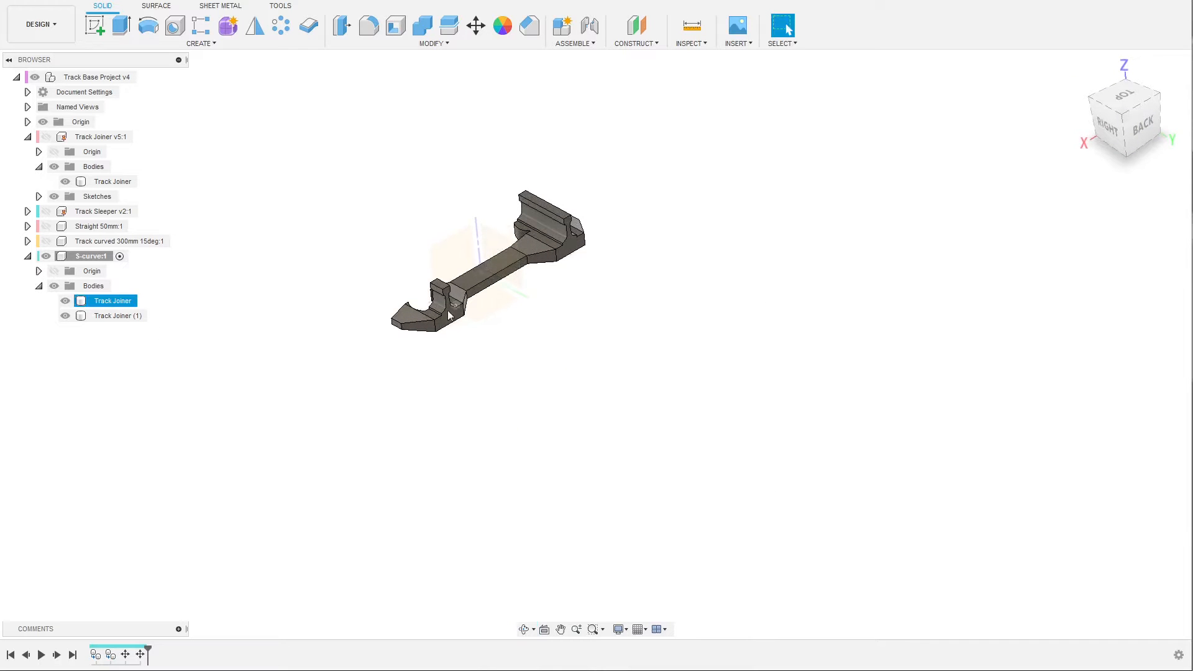
click(454, 319)
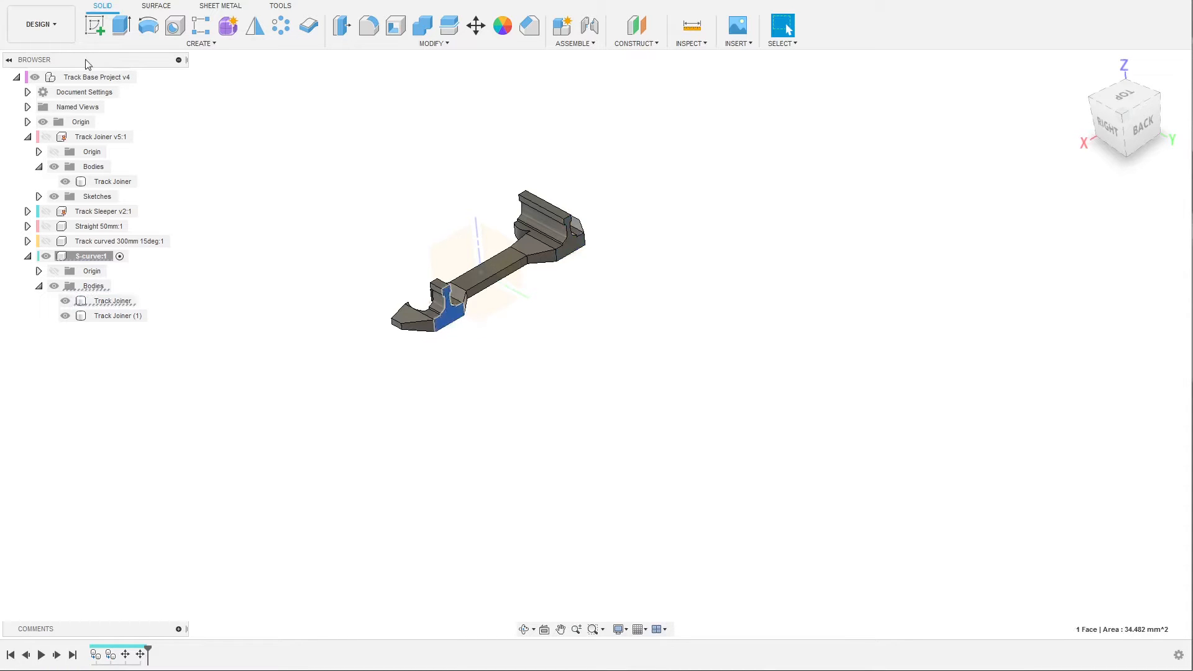
click(94, 25)
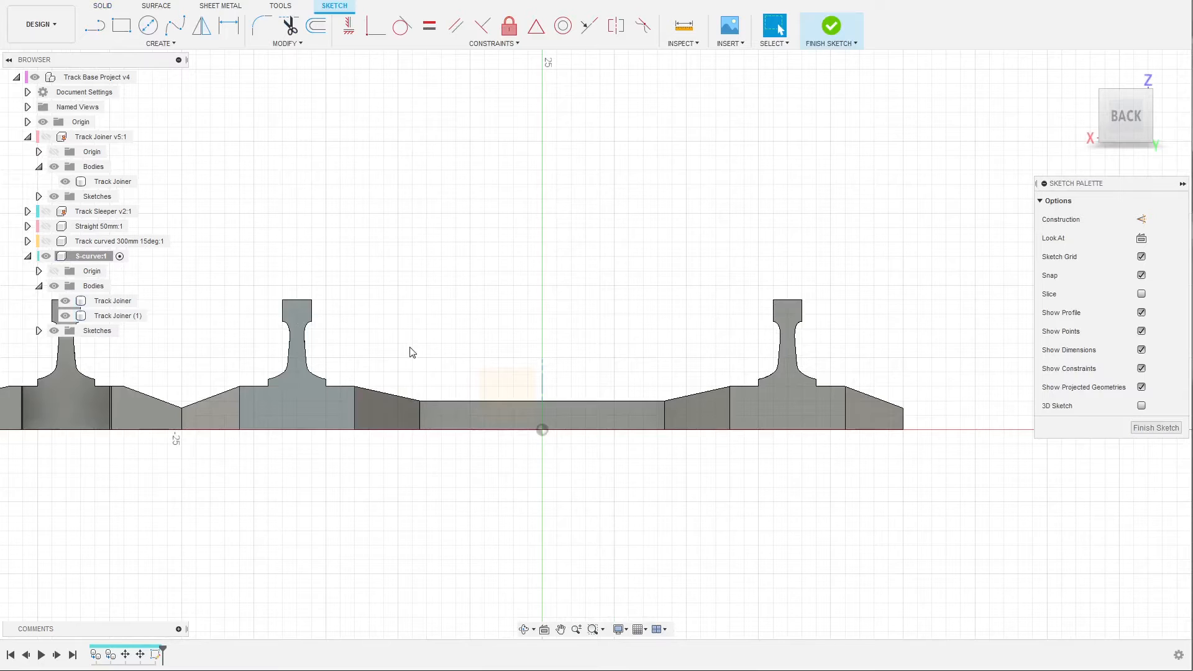
Project both rail-profile end faces of the first Track Joiner into the sketch
key(p)
click(293, 406)
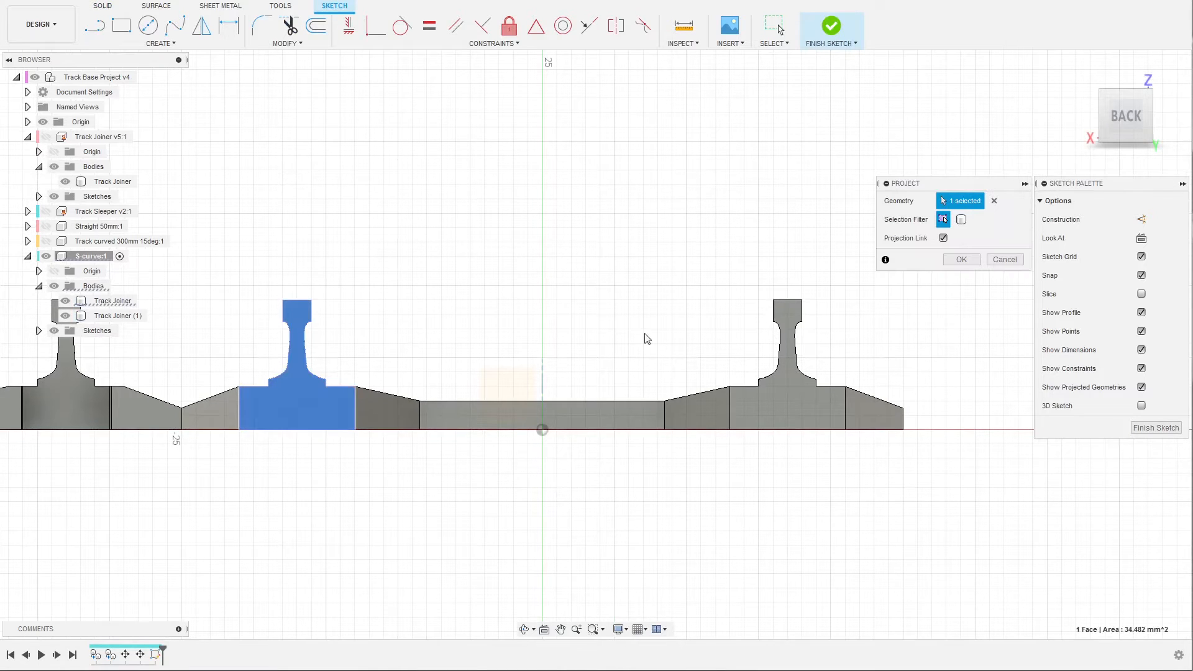
click(961, 259)
click(780, 411)
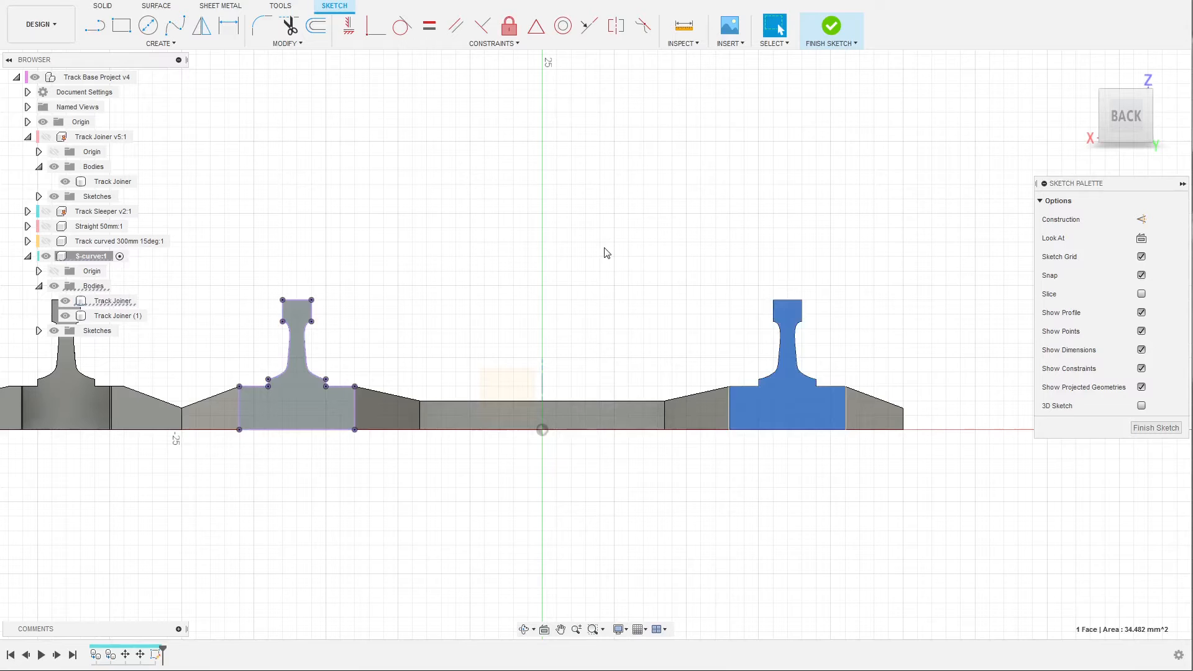
key(p)
click(961, 260)
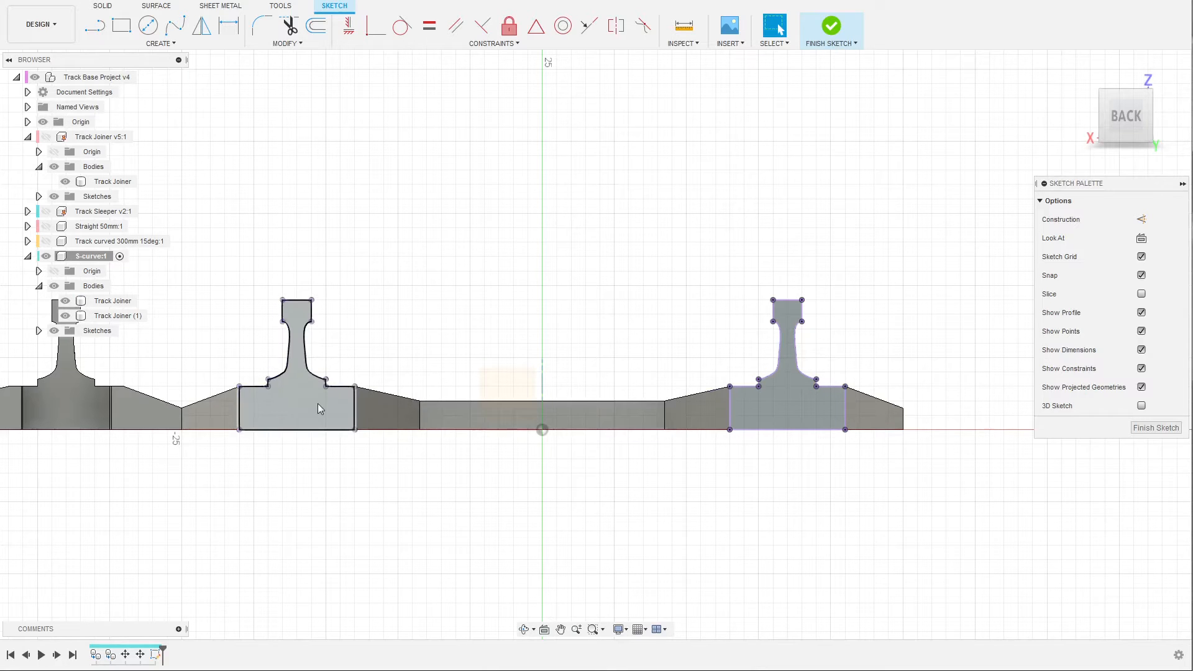
Draw a 4 mm horizontal line across the foot of each rail profile, separating the rail from its base block
key(l)
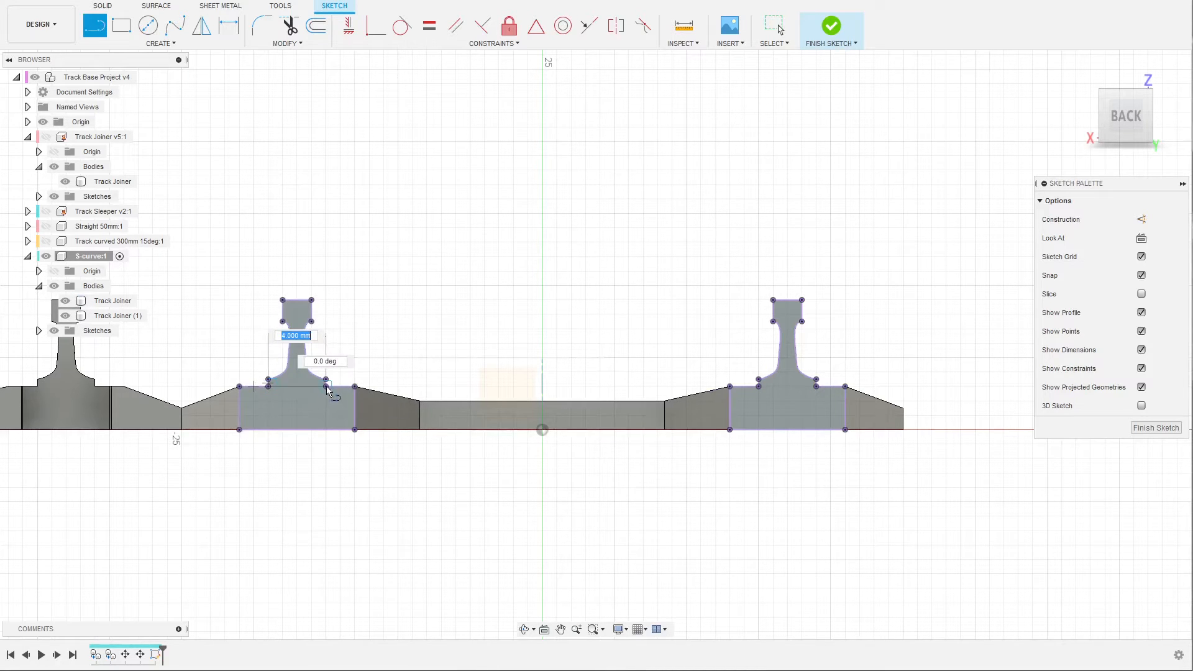
click(759, 386)
click(815, 382)
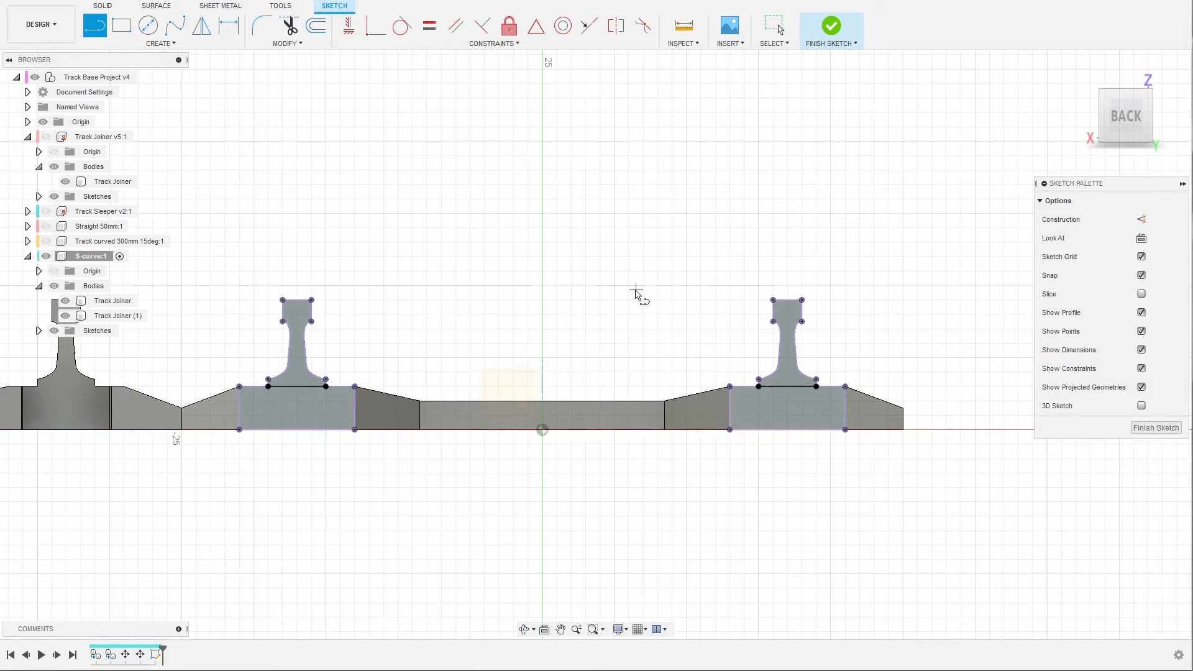
key(Escape)
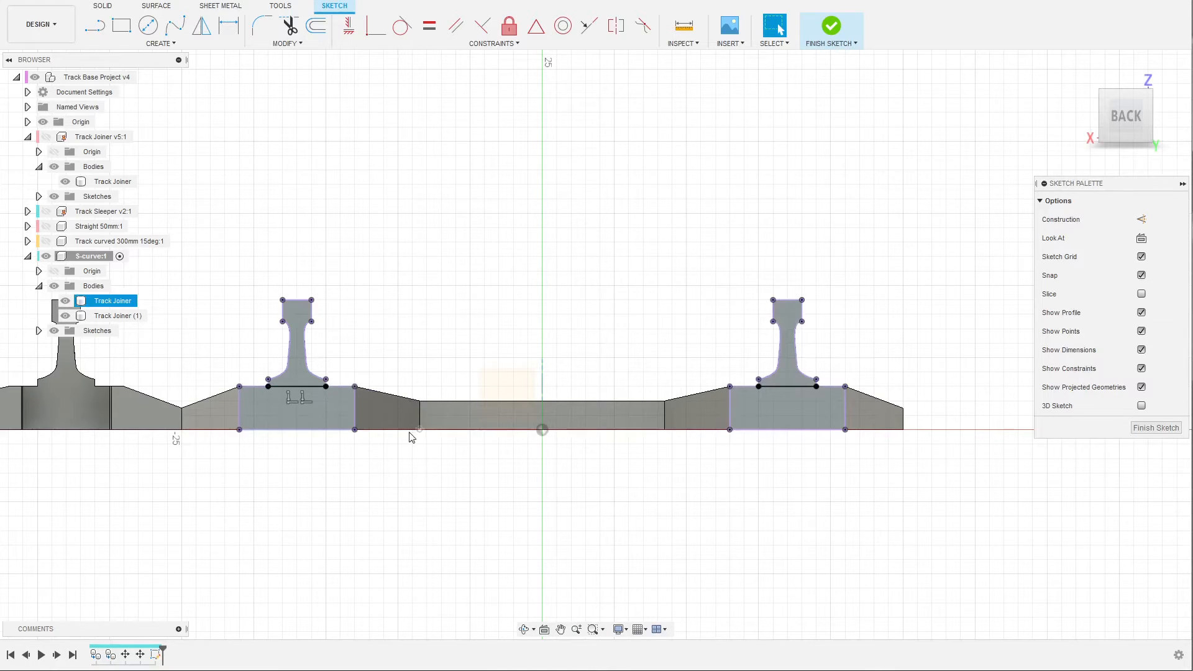
Delete the line under the left rail's foot and redraw it between the foot's two lower corners
click(294, 387)
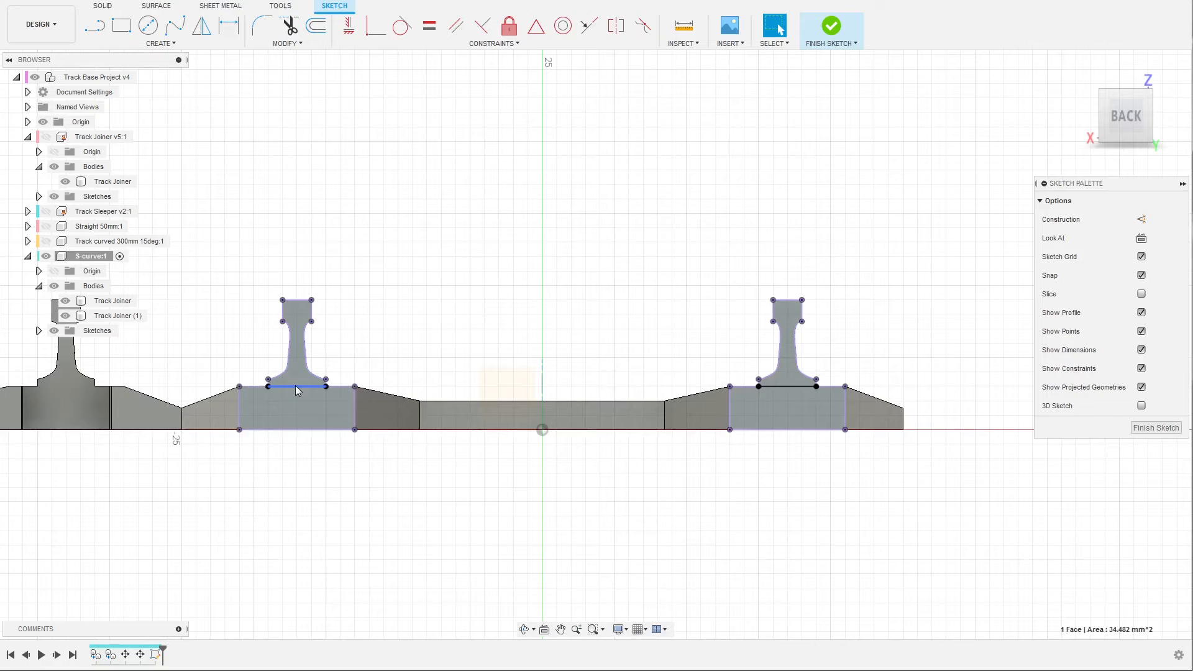
key(Delete)
key(l)
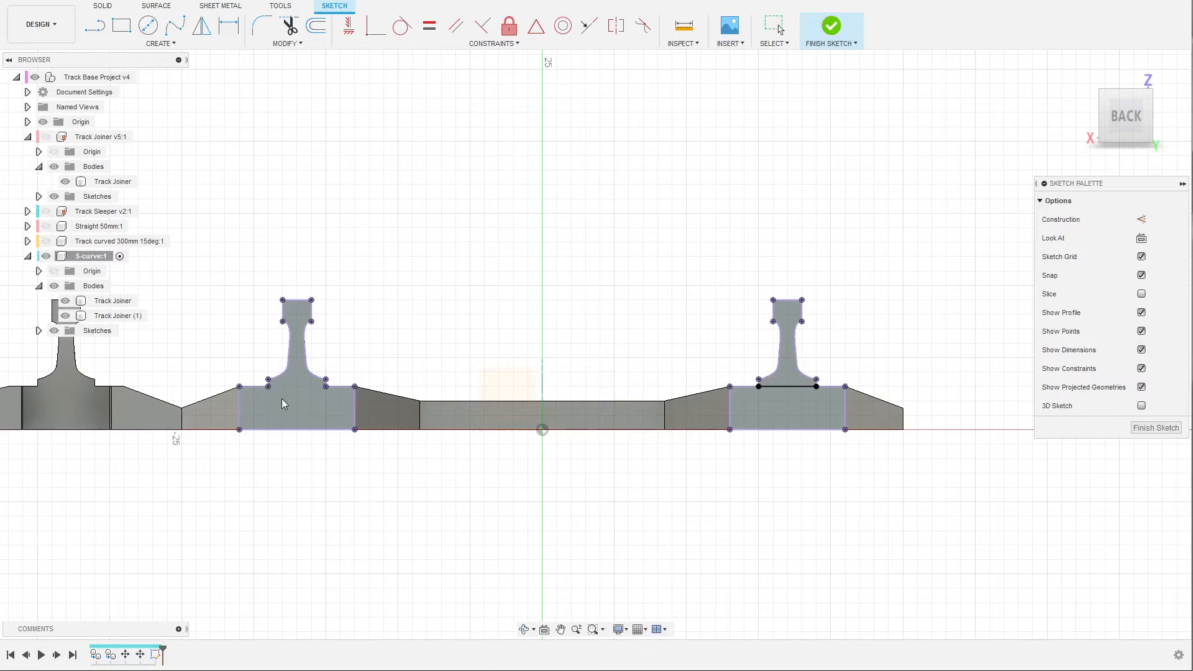
click(267, 387)
scroll(319, 386, up, 10)
scroll(335, 384, up, 4)
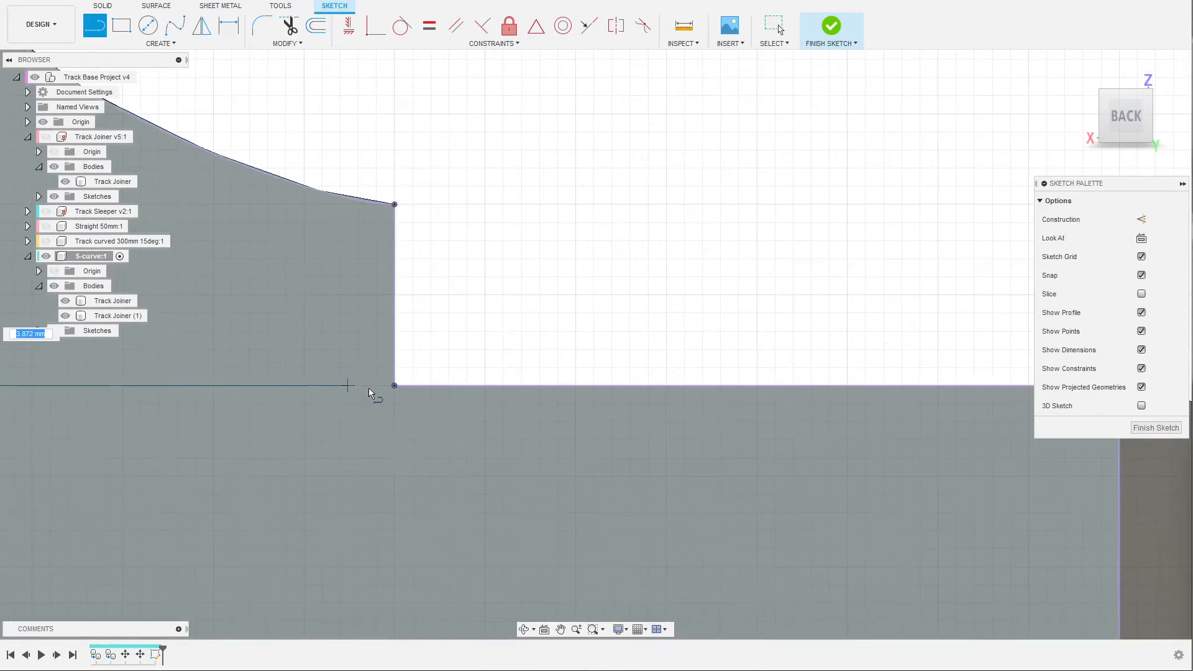
click(393, 384)
key(Escape)
scroll(417, 392, down, 10)
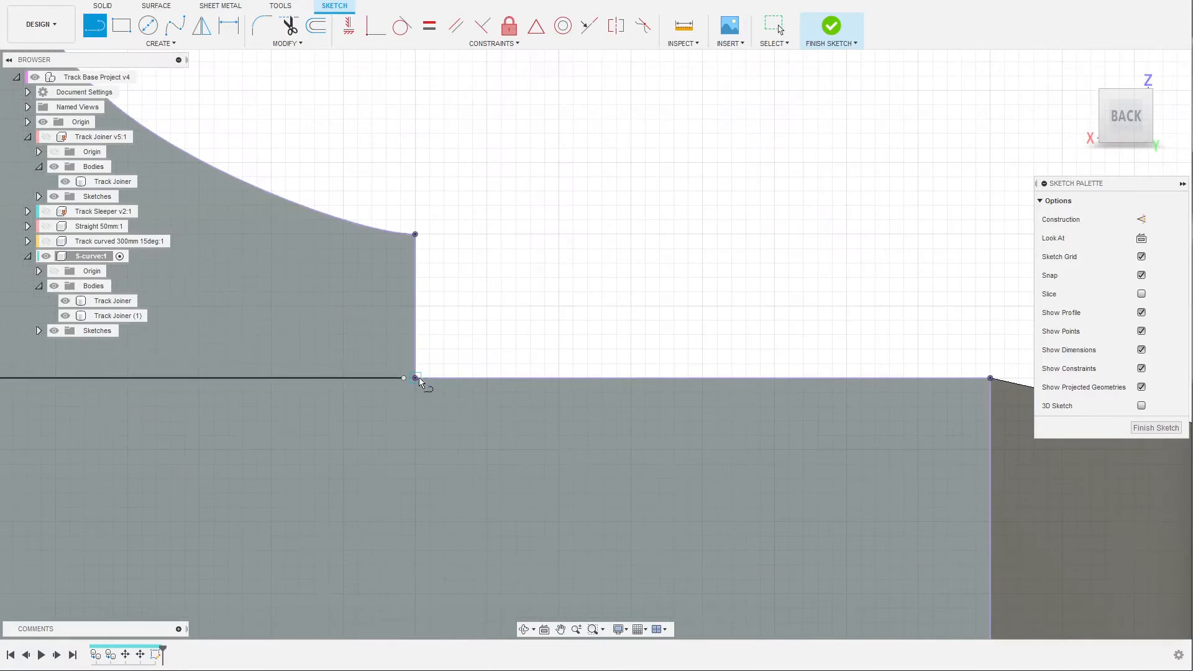
scroll(354, 429, down, 6)
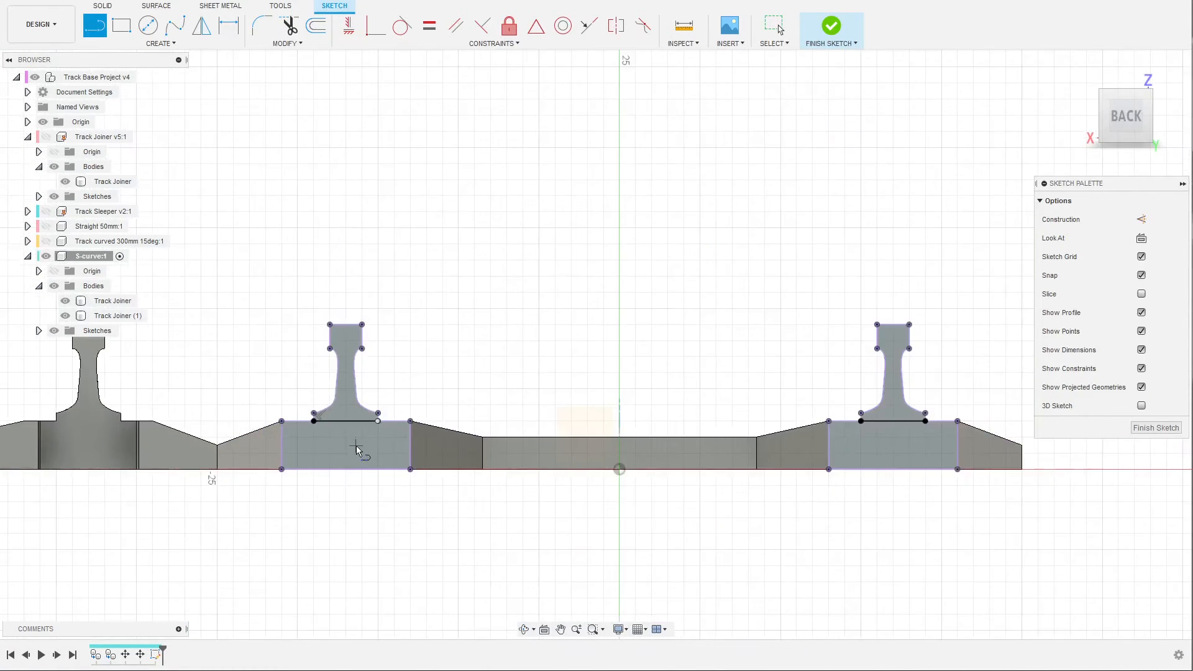
key(Escape)
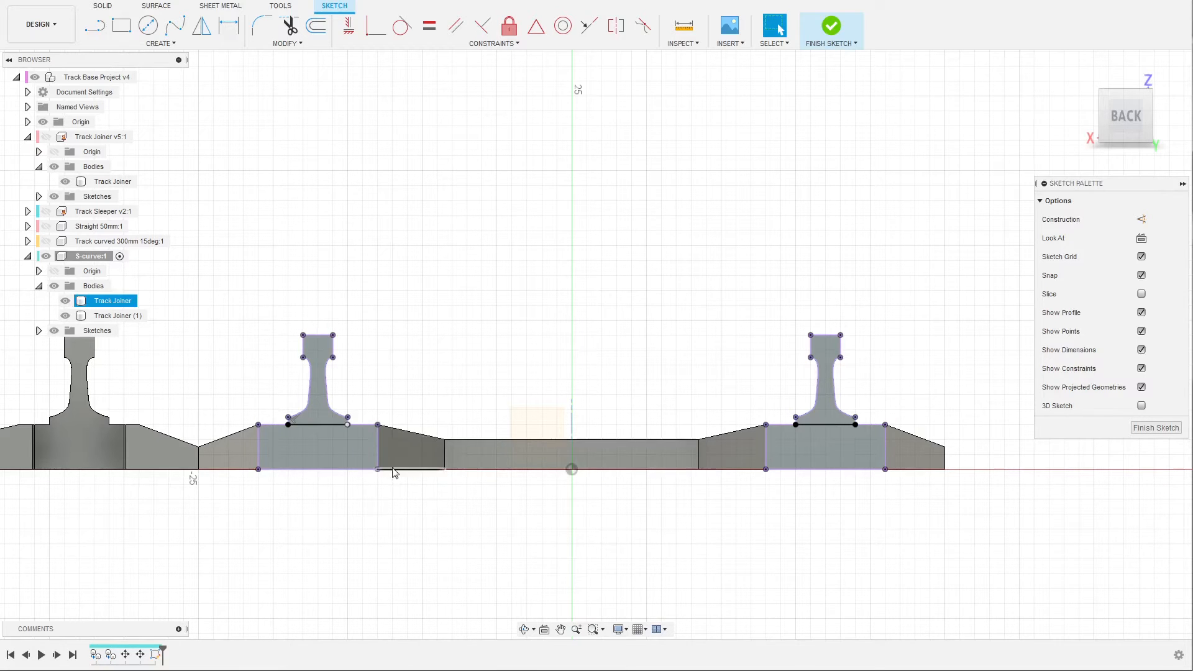
Snap the loose end of the left rail's foot line onto the projected corner point to close the profile
click(328, 452)
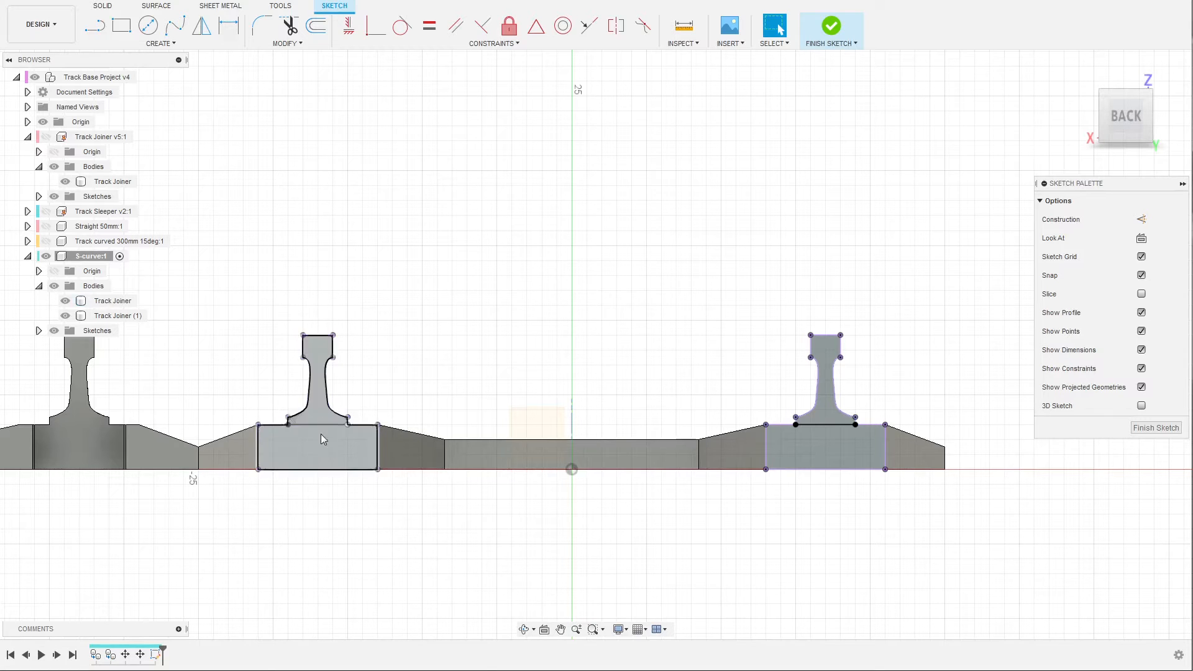
click(773, 456)
scroll(315, 415, up, 3)
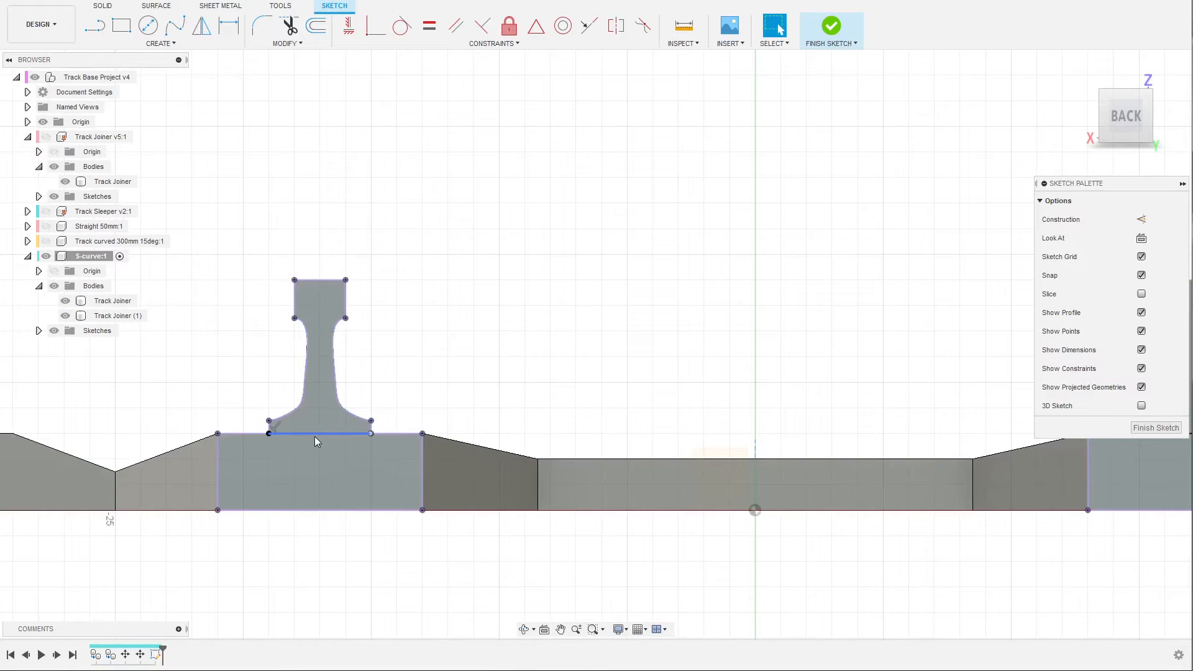
scroll(370, 442, up, 8)
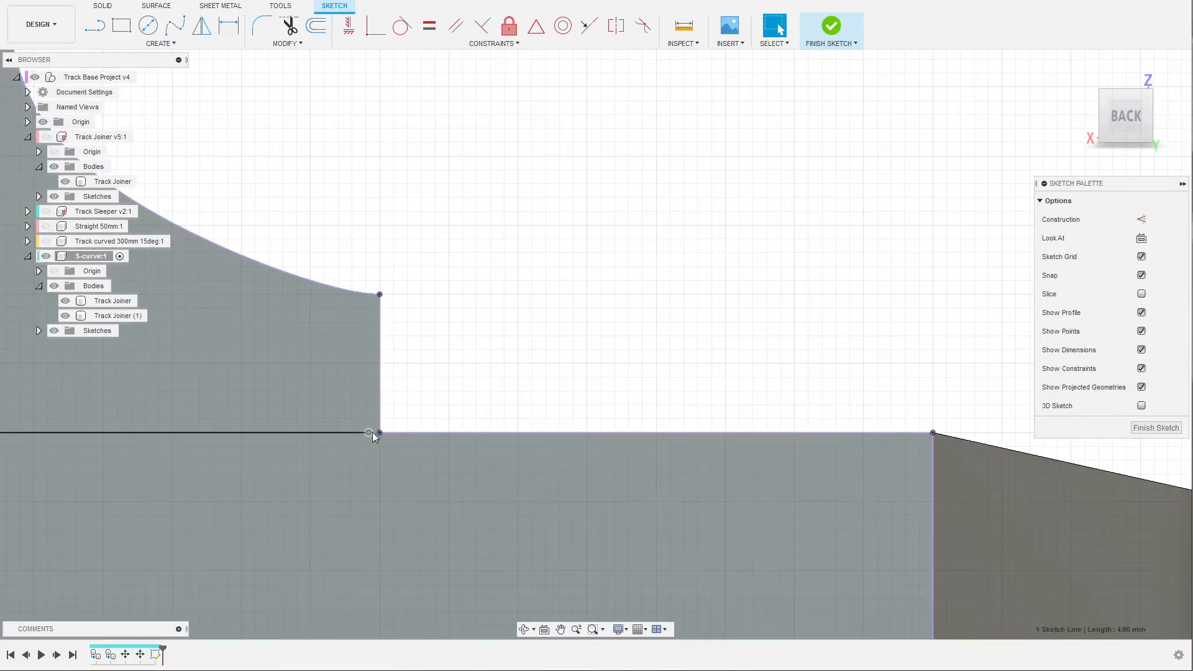
click(380, 432)
key(Escape)
scroll(426, 416, down, 6)
scroll(419, 420, down, 8)
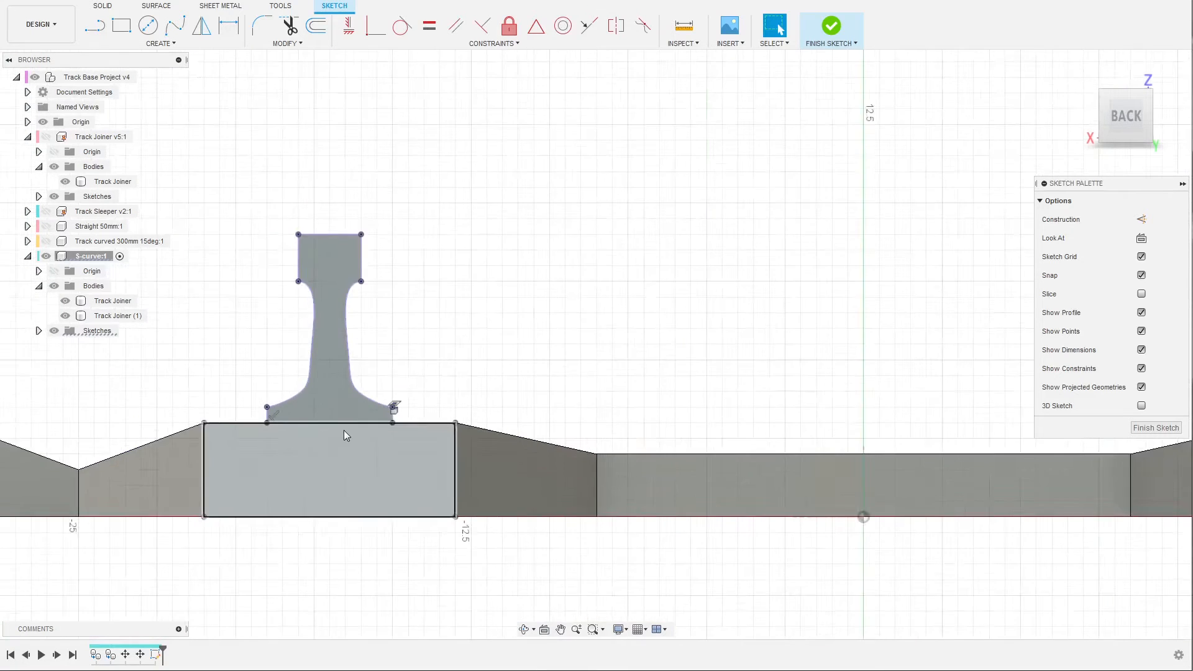
Check that the rail and the base block can be selected as separate closed profiles on both rails
click(333, 432)
click(332, 458)
click(332, 422)
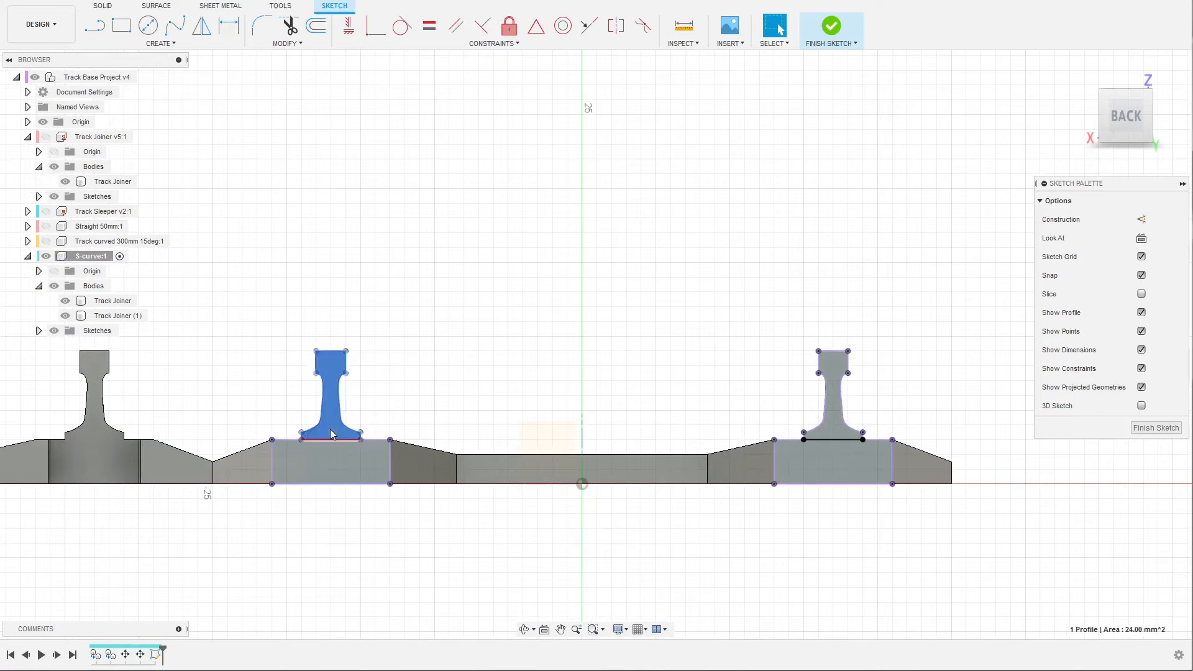
click(833, 429)
click(832, 460)
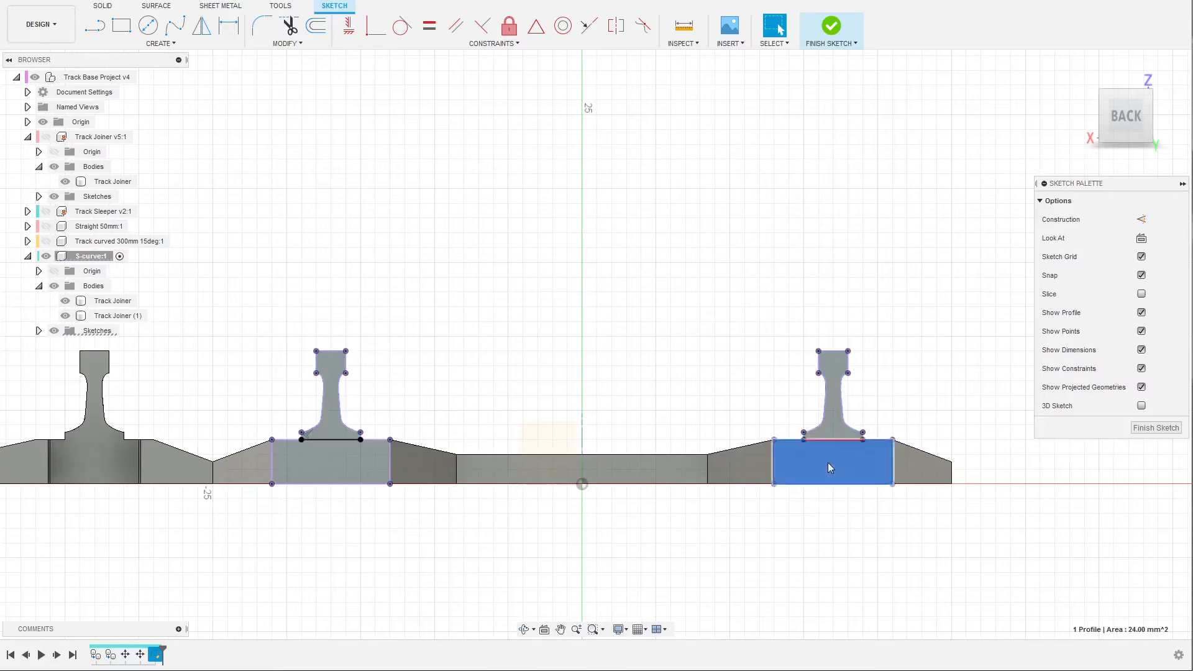
Finish the rail-profile sketch on the first Track Joiner
scroll(684, 372, down, 5)
click(607, 380)
shift+middle_drag(607, 381, 663, 405)
scroll(410, 357, down, 5)
shift+middle_drag(411, 357, 423, 373)
scroll(562, 328, down, 3)
scroll(562, 327, down, 1)
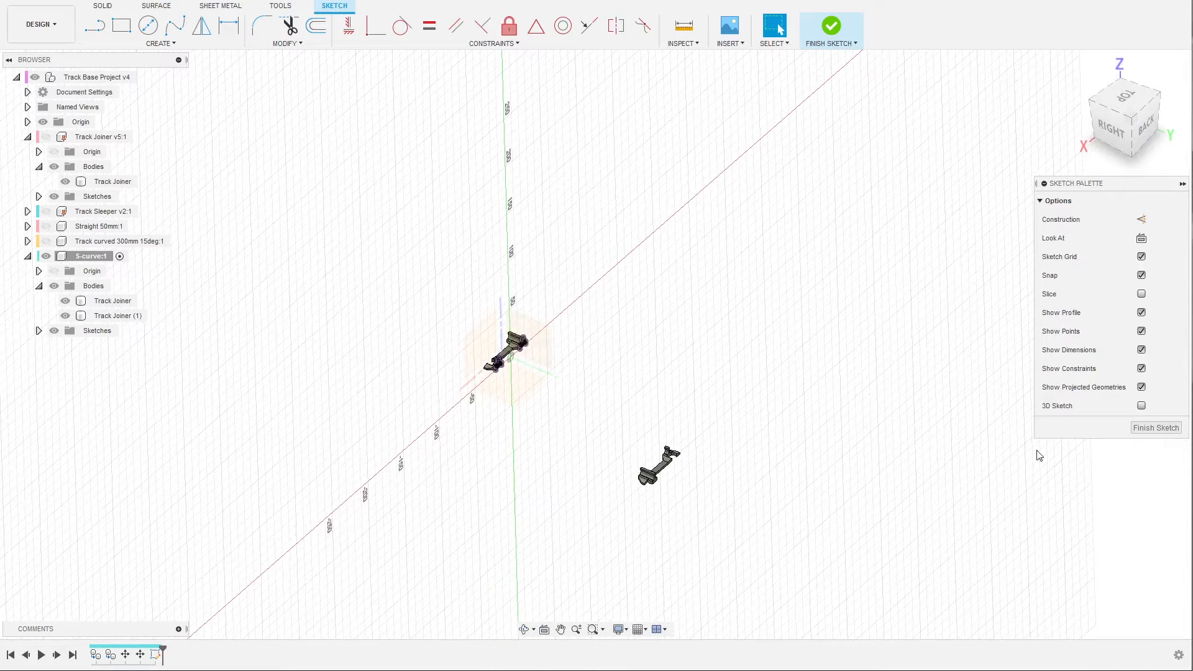
click(1155, 428)
mouse_move(562, 384)
shift+middle_down()
mouse_move(560, 367)
mouse_move(580, 383)
shift+middle_up()
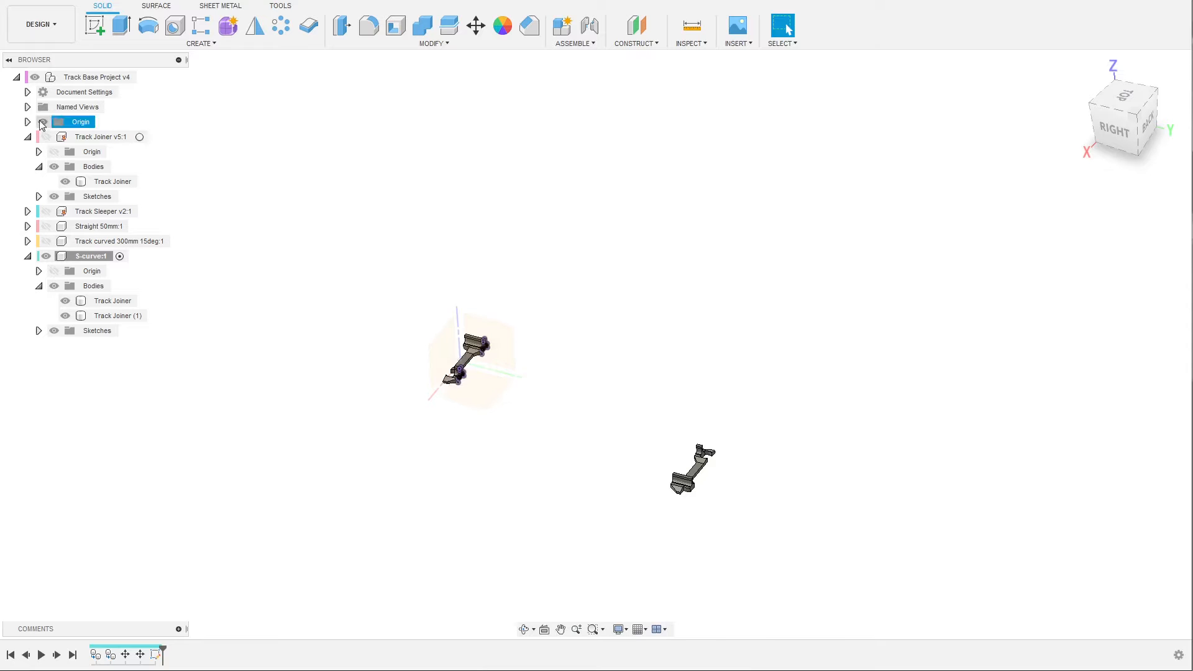
Hide the top-level Origin and start a new sketch on the horizontal XY origin plane
click(70, 123)
click(44, 123)
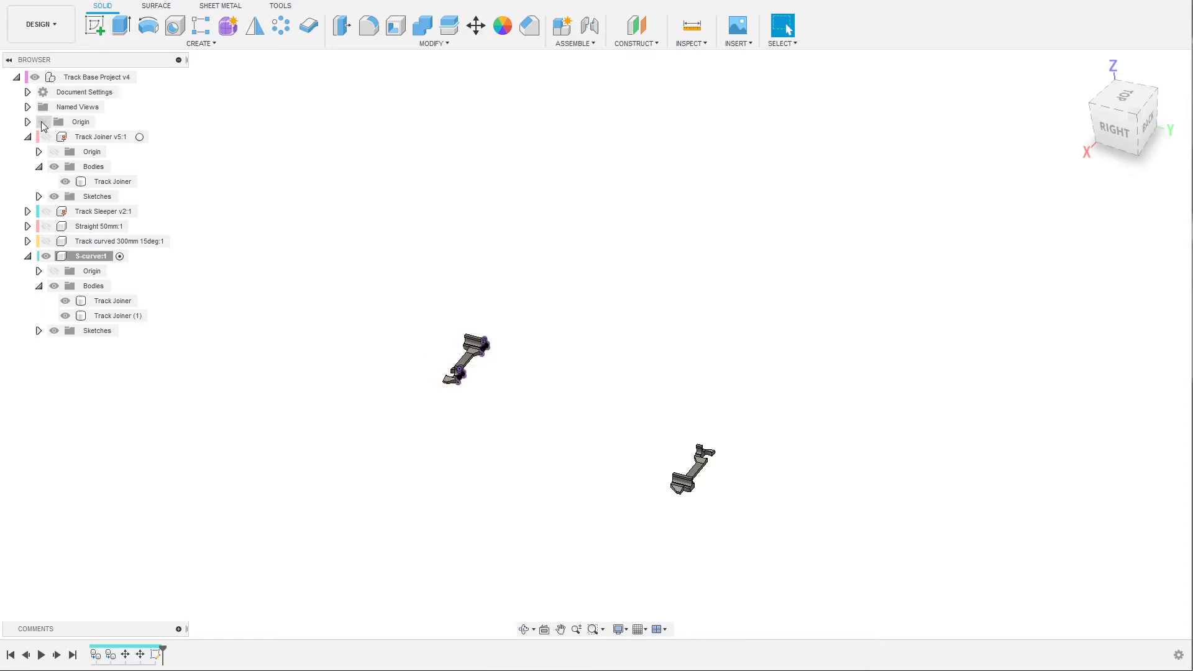
scroll(481, 478, up, 1)
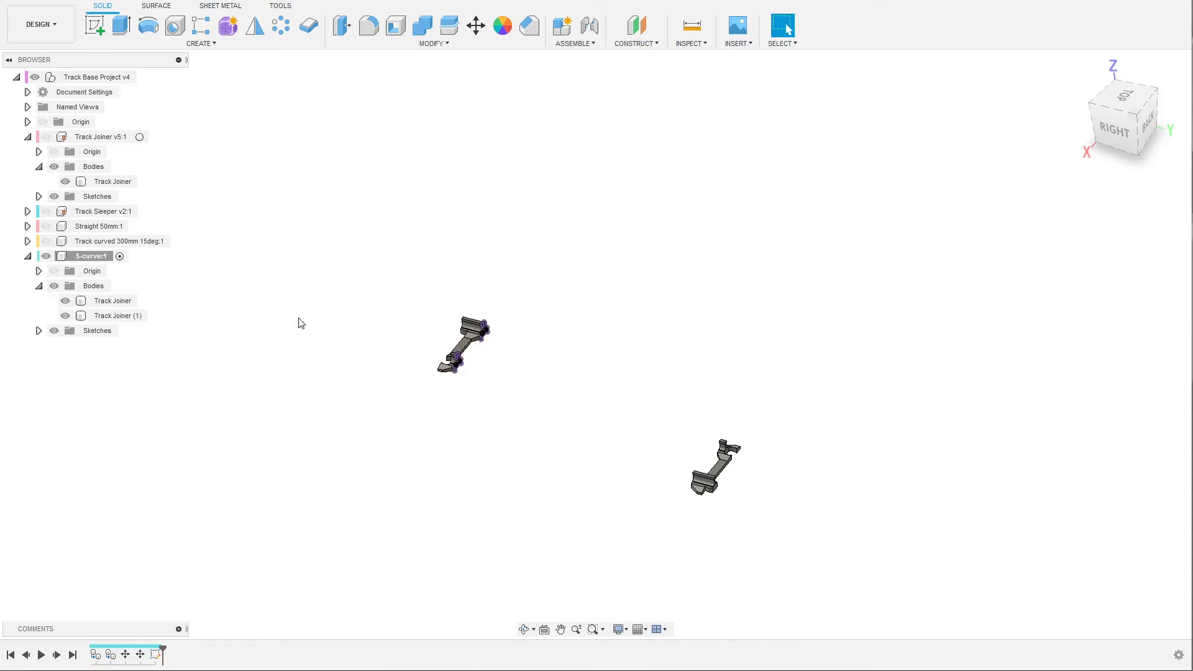
click(44, 123)
click(44, 123)
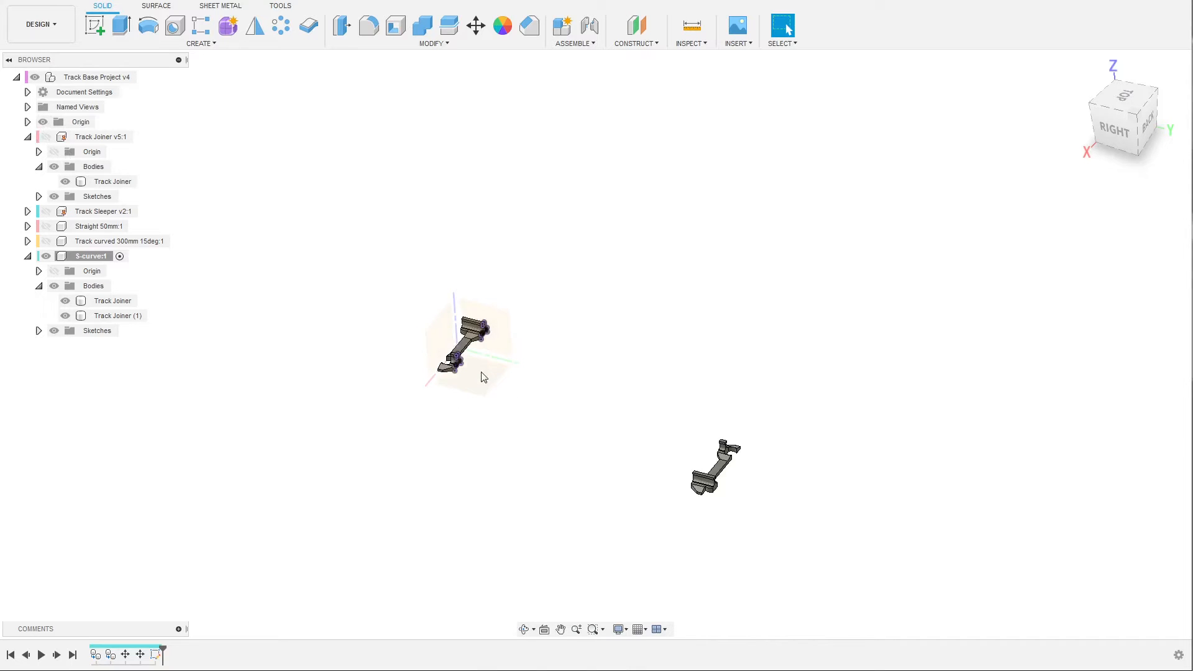
click(43, 122)
click(95, 27)
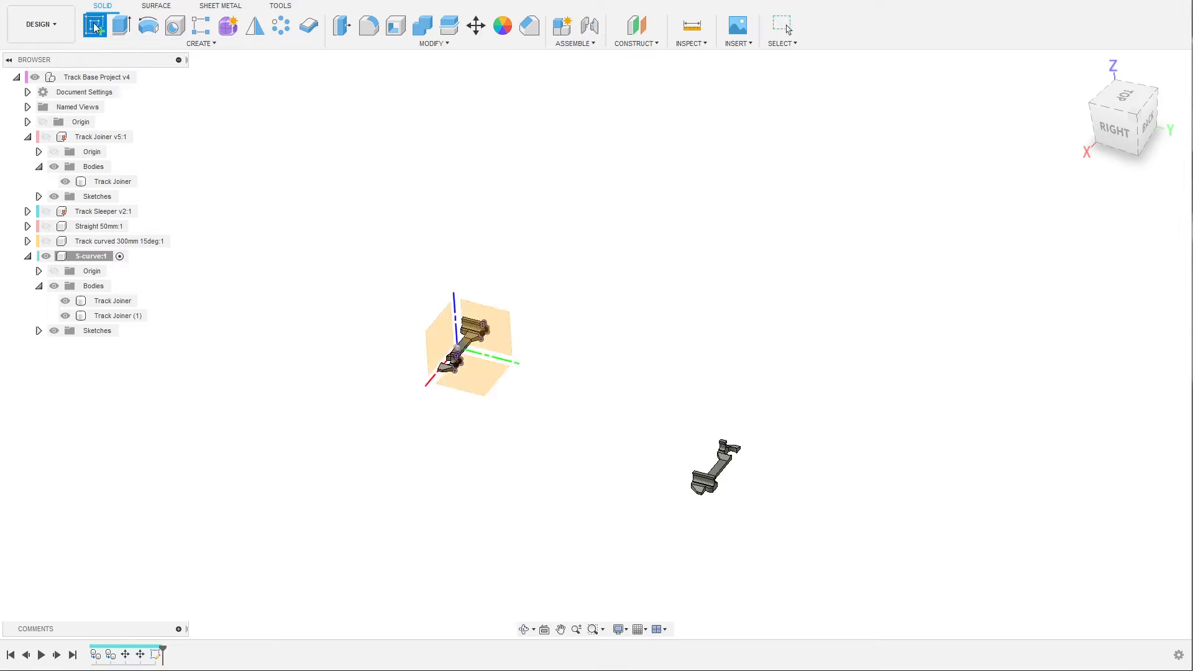
click(483, 375)
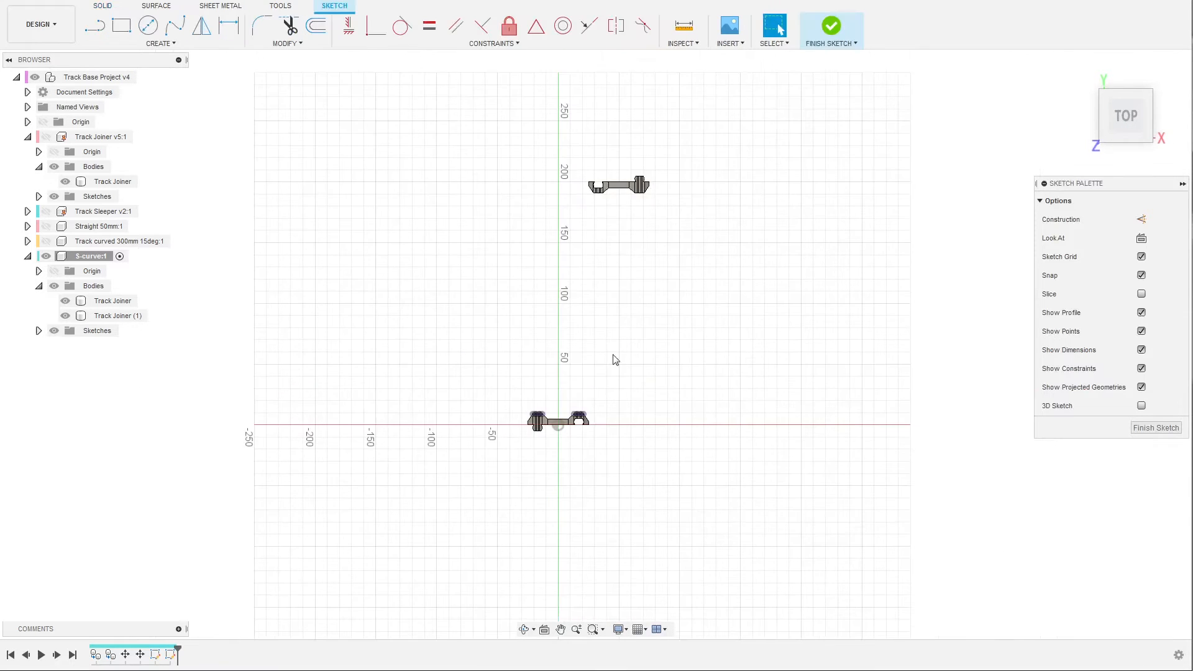
Draw a two-point fit point spline connecting the centres of the two Track Joiners, level with their facing rail ends
scroll(612, 248, up, 1)
scroll(584, 256, up, 1)
scroll(562, 285, up, 1)
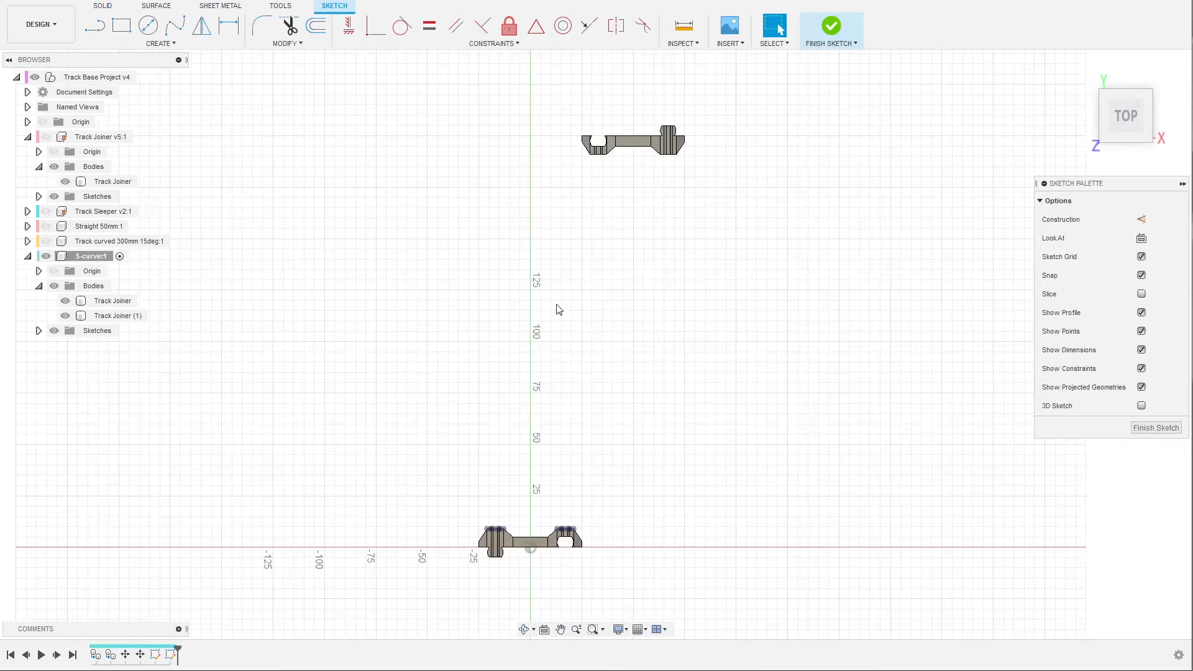
scroll(557, 308, up, 1)
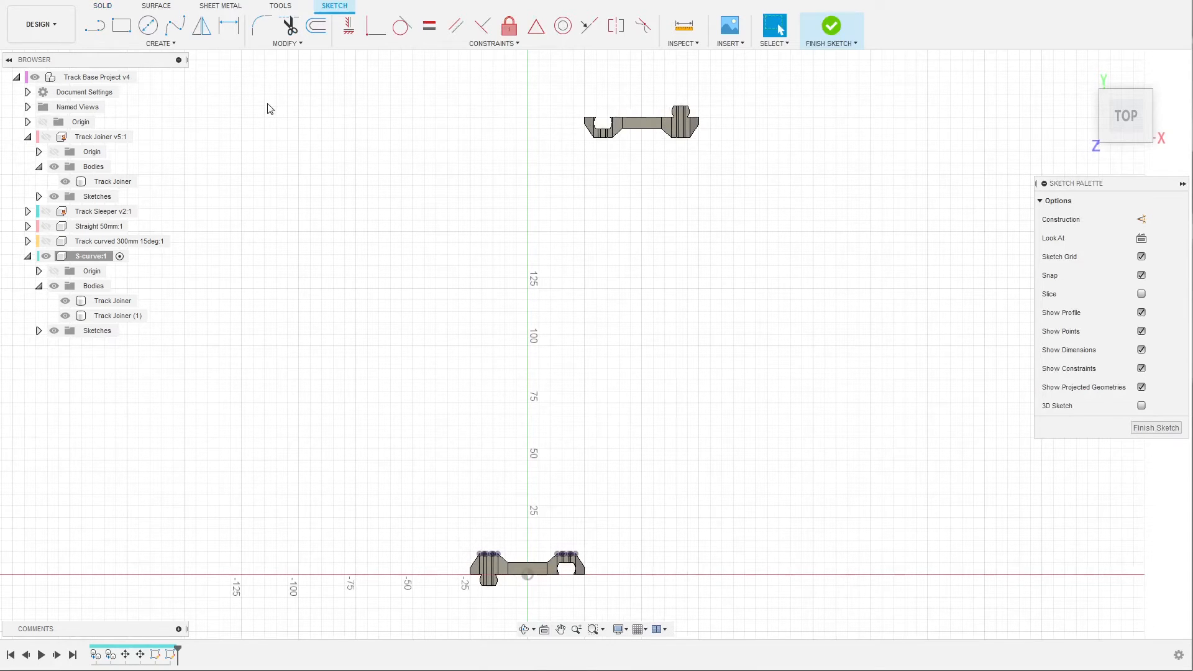
click(175, 31)
scroll(525, 548, up, 3)
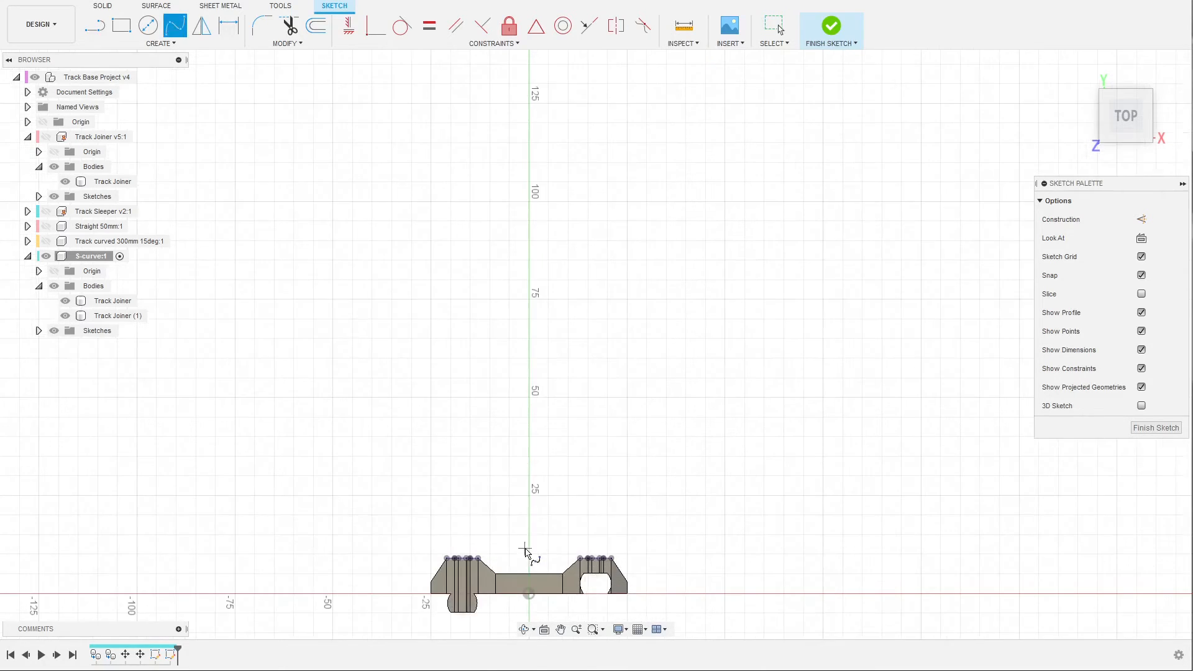
scroll(525, 548, up, 6)
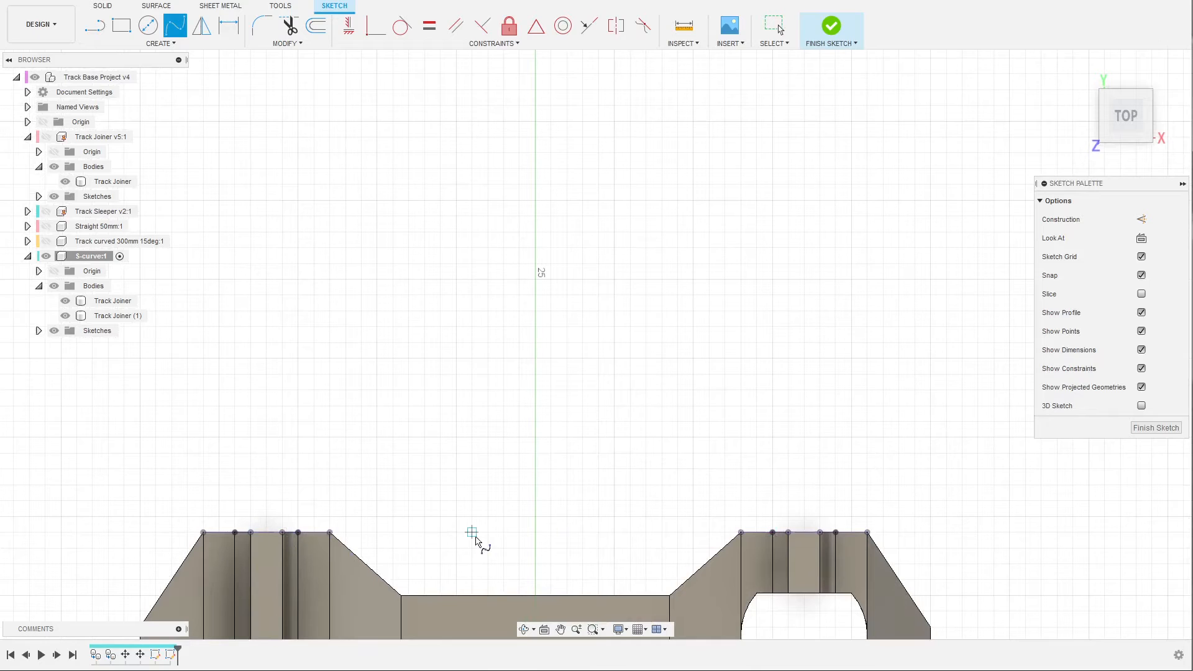
click(535, 533)
scroll(380, 559, down, 4)
scroll(434, 551, down, 5)
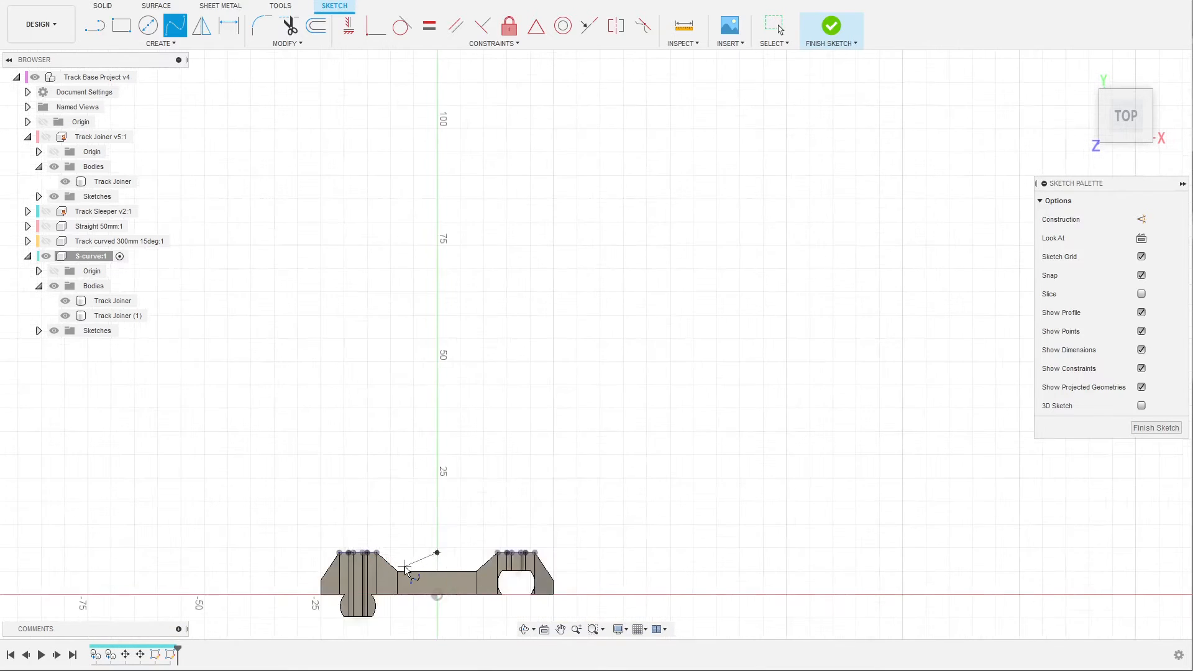
scroll(515, 188, up, 6)
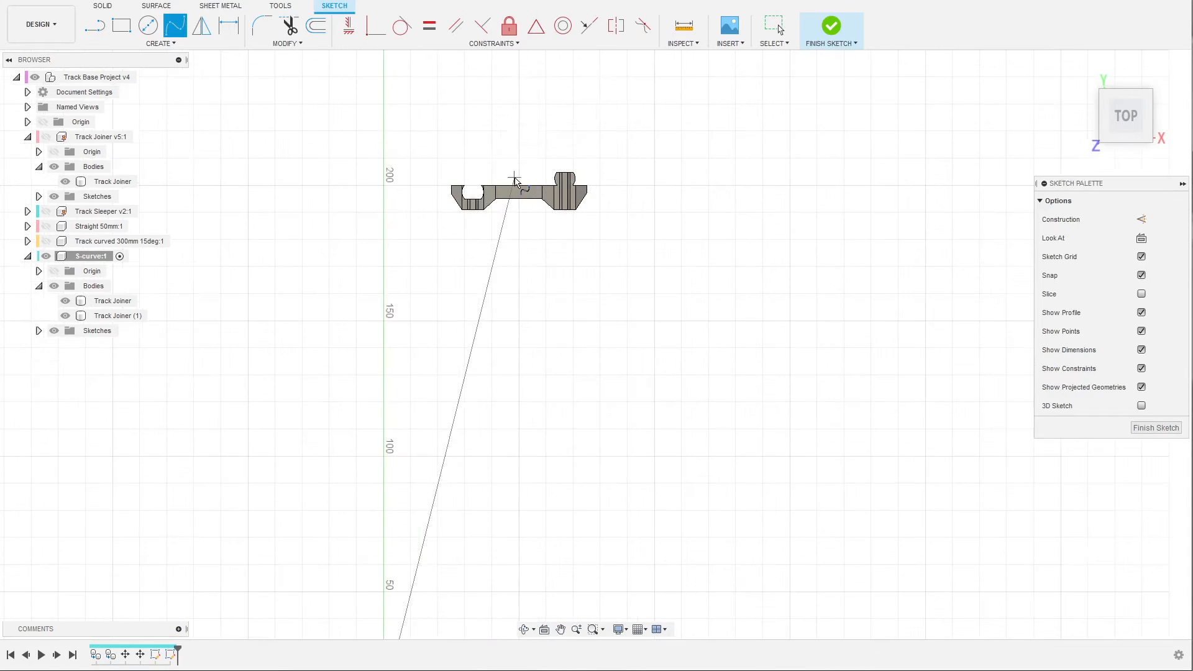
scroll(517, 188, up, 2)
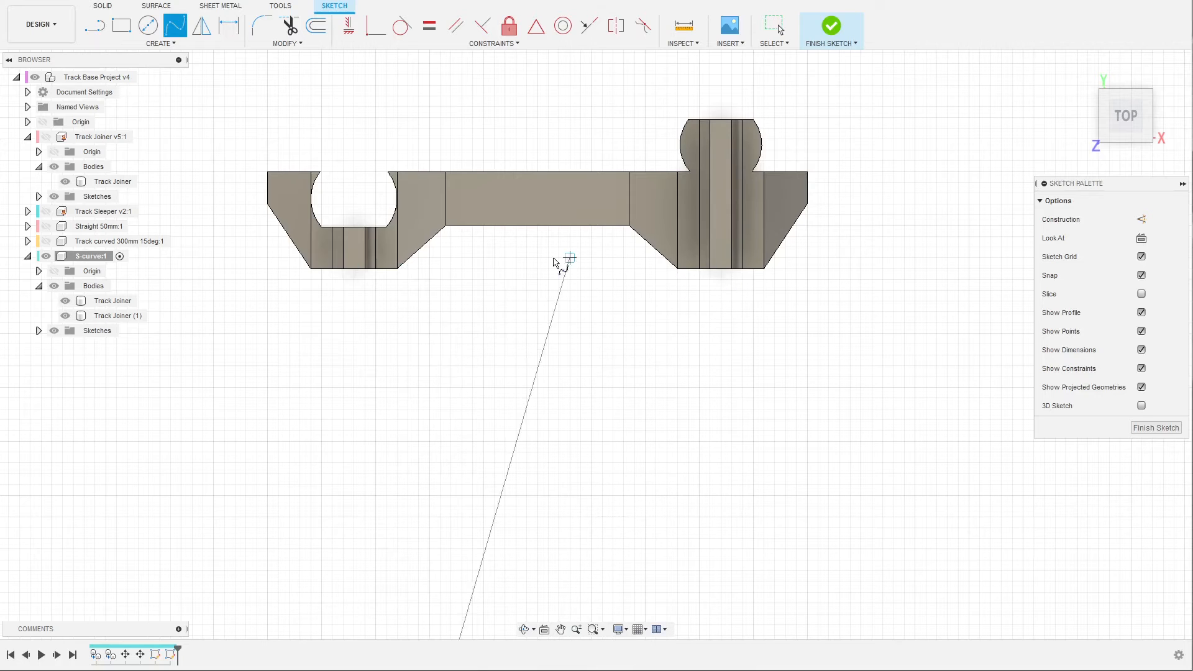
click(538, 271)
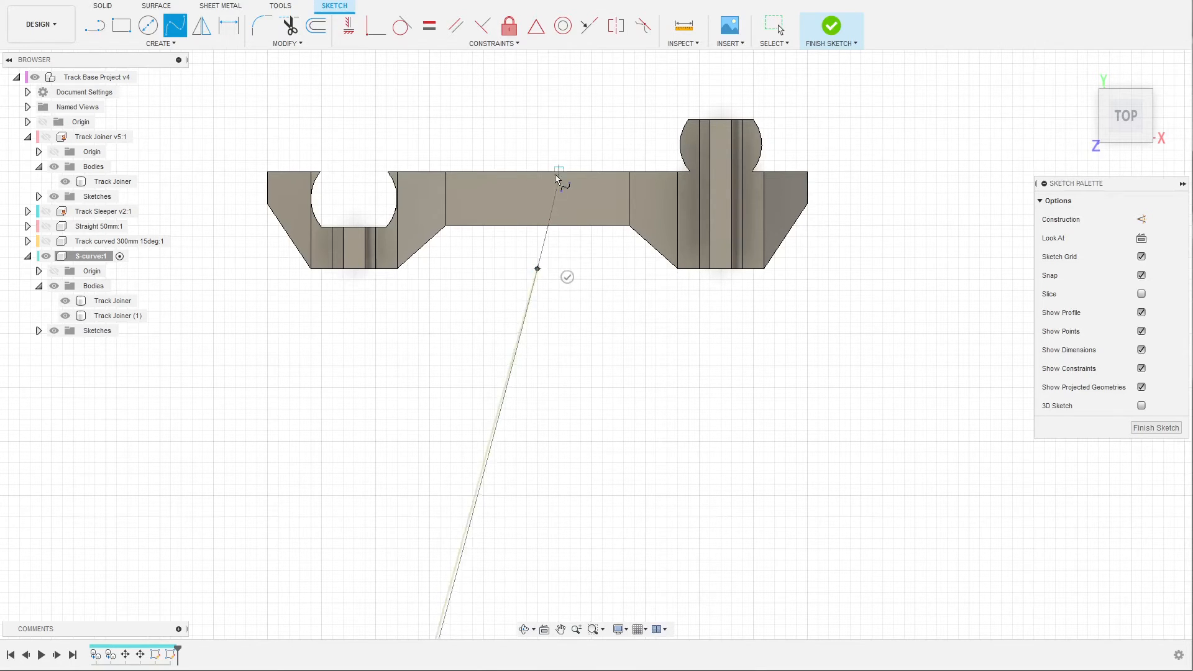
scroll(539, 182, down, 5)
scroll(541, 180, down, 2)
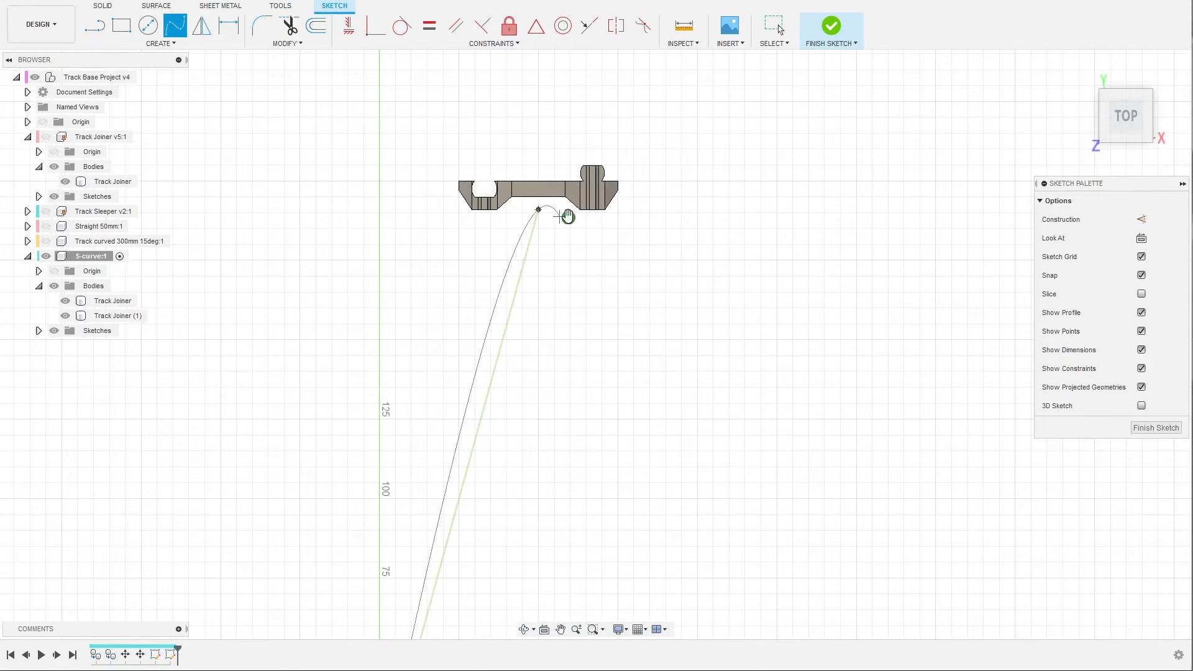
key(Return)
scroll(497, 116, down, 4)
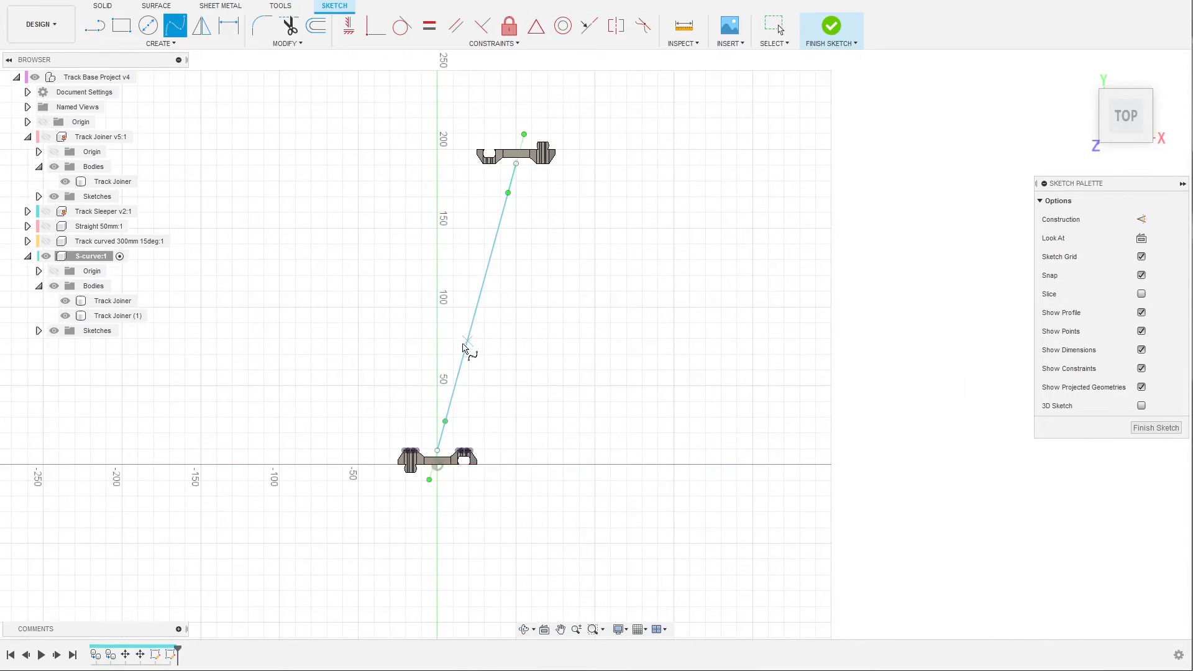
scroll(466, 346, up, 3)
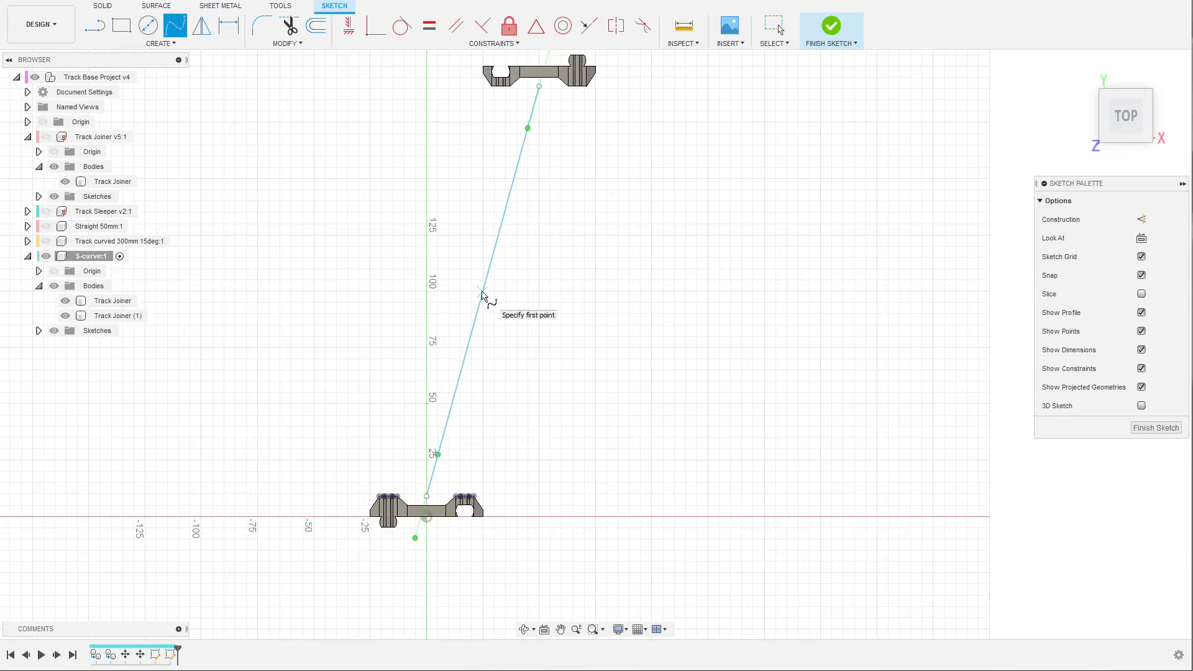
right_click(483, 294)
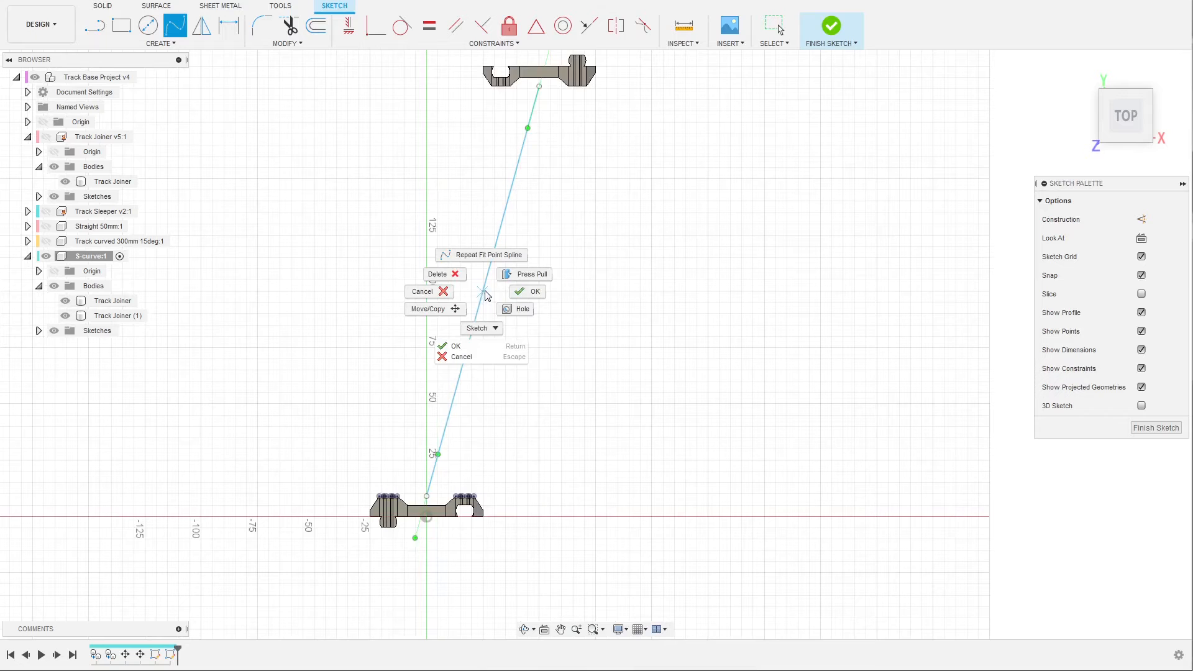
click(567, 303)
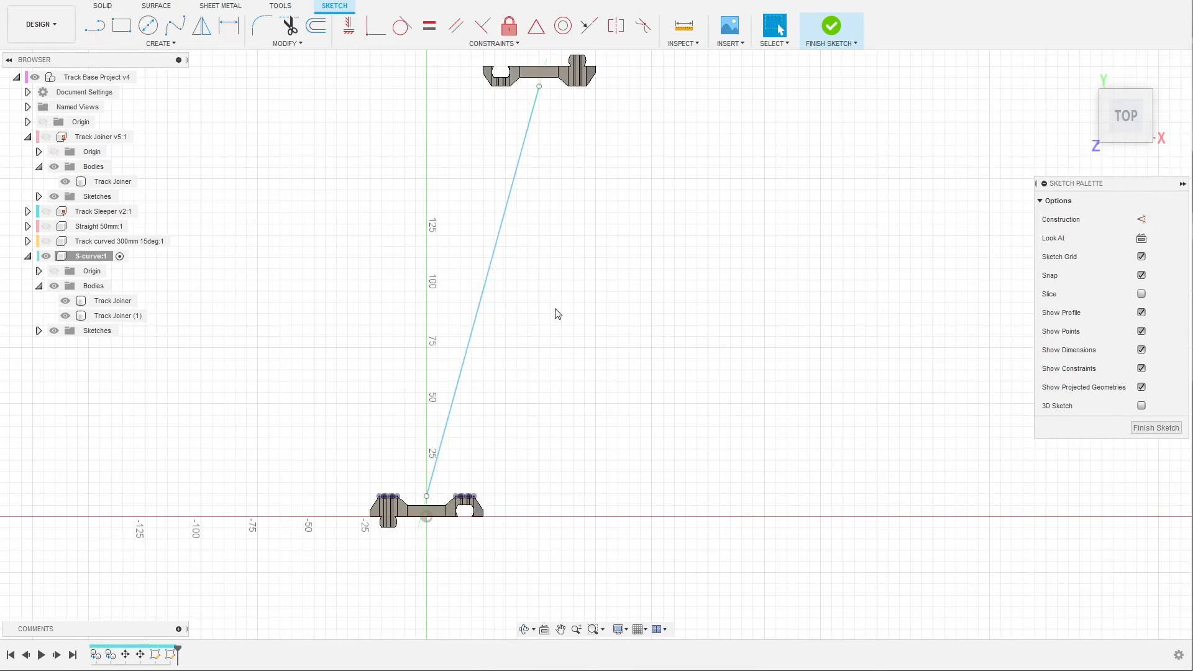
Insert a spline fit point at the midpoint of the path between the two Track Joiners
click(485, 291)
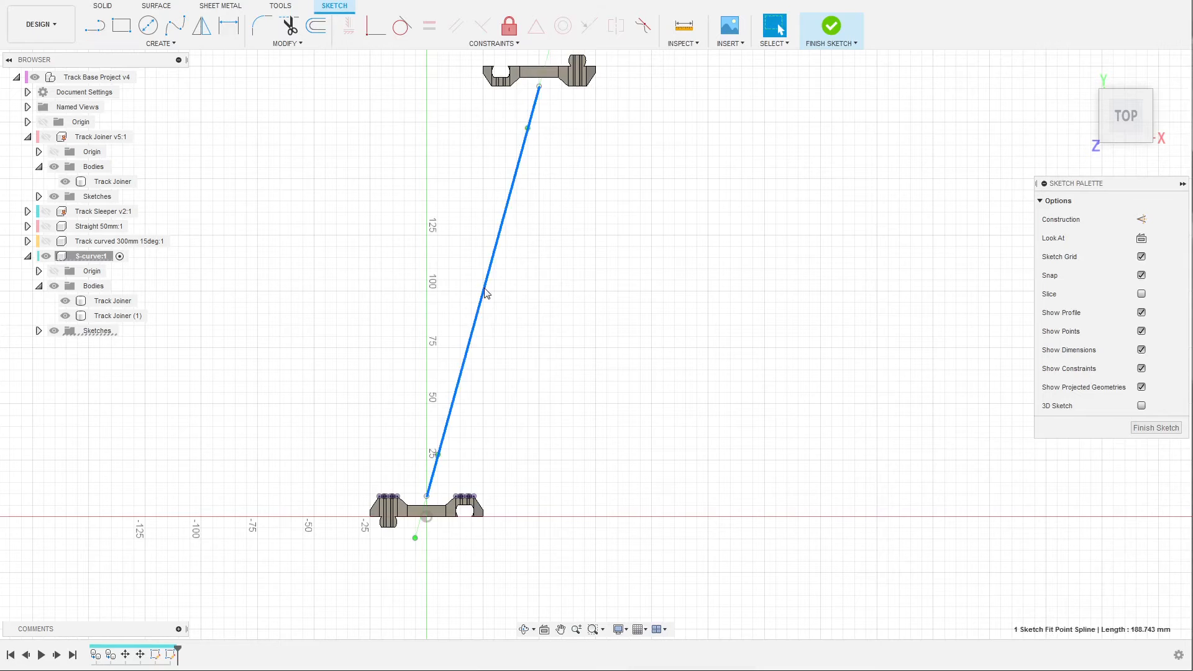
right_click(485, 292)
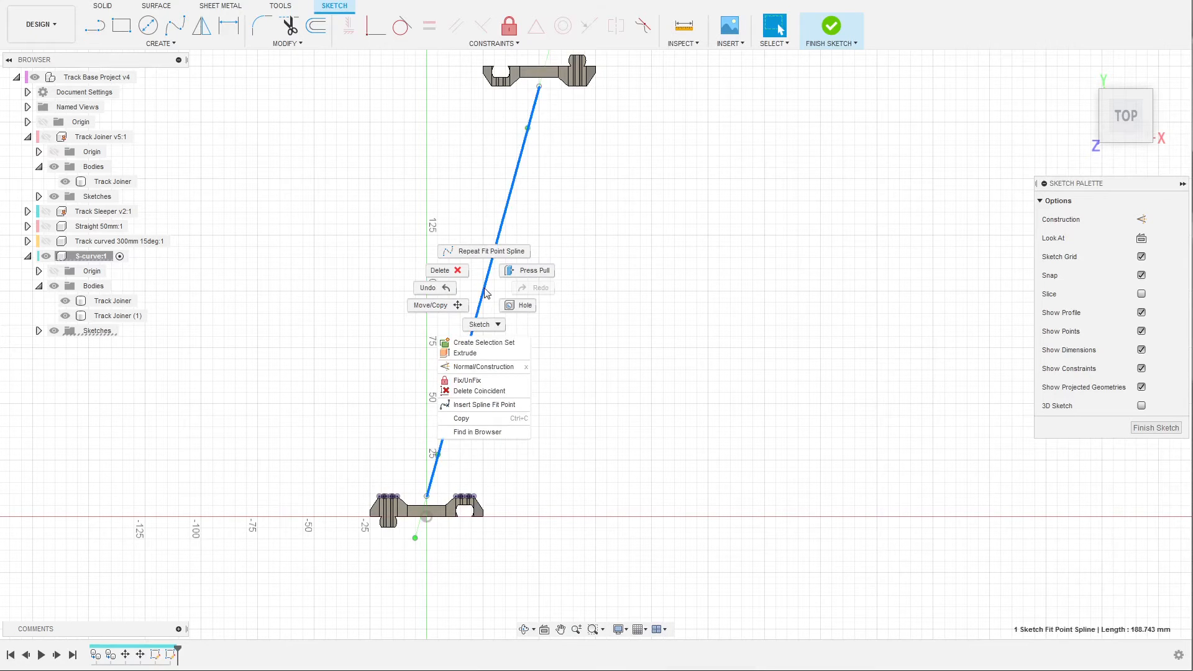
click(503, 408)
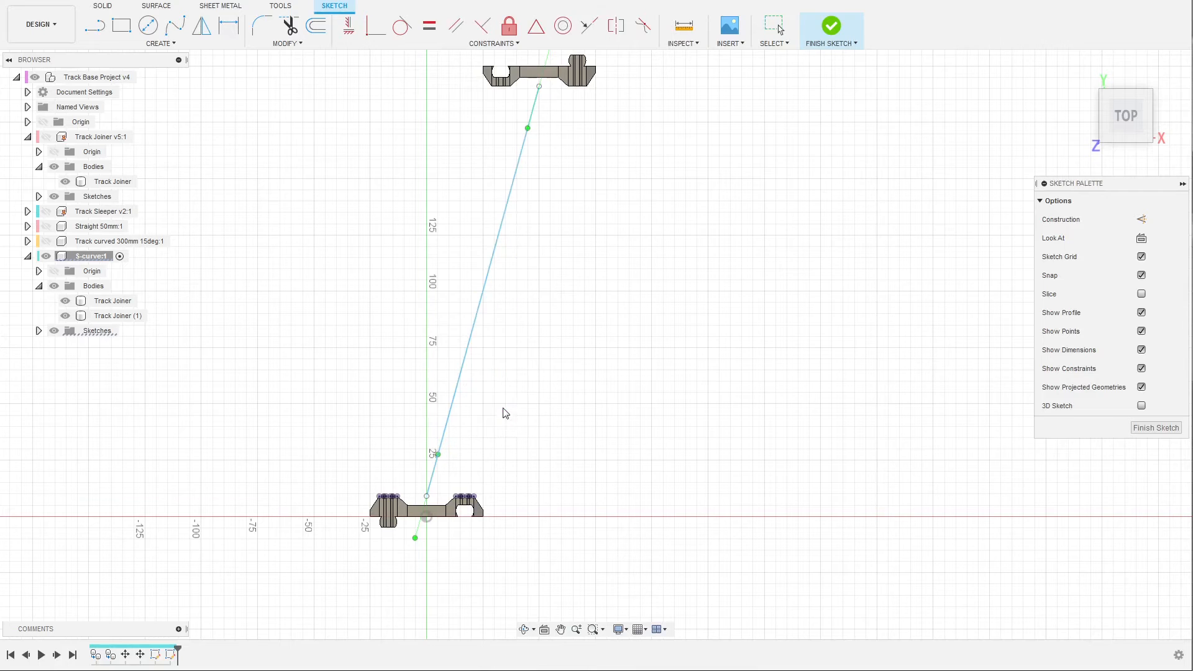
click(482, 290)
key(Escape)
click(493, 251)
click(634, 300)
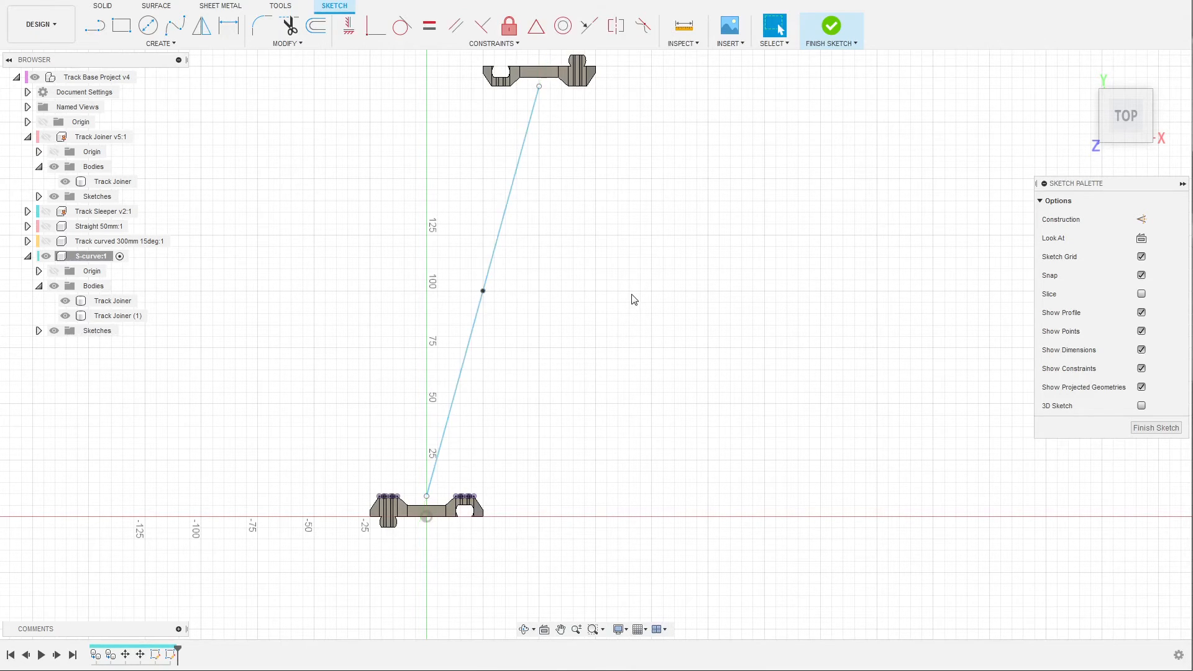
Align the spline's end tangent handles parallel to the Y axis, placing them at X 0, Y -15 and X 50, Y 215
scroll(541, 357, down, 1)
scroll(491, 372, down, 2)
scroll(436, 336, up, 1)
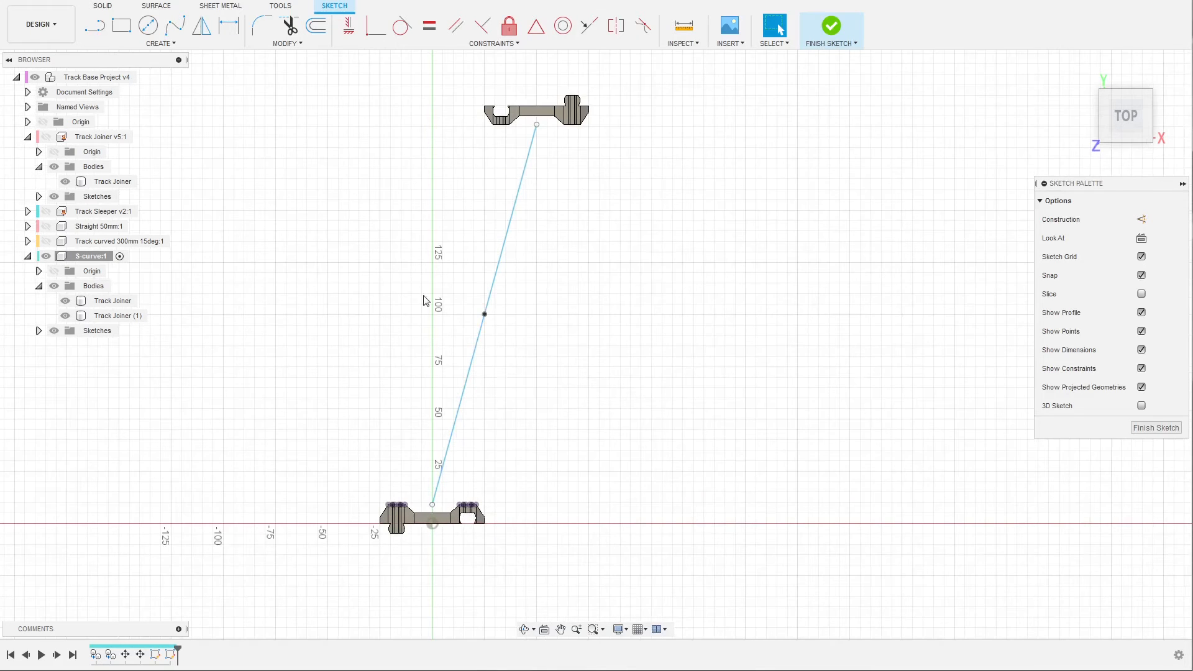
click(432, 505)
click(432, 504)
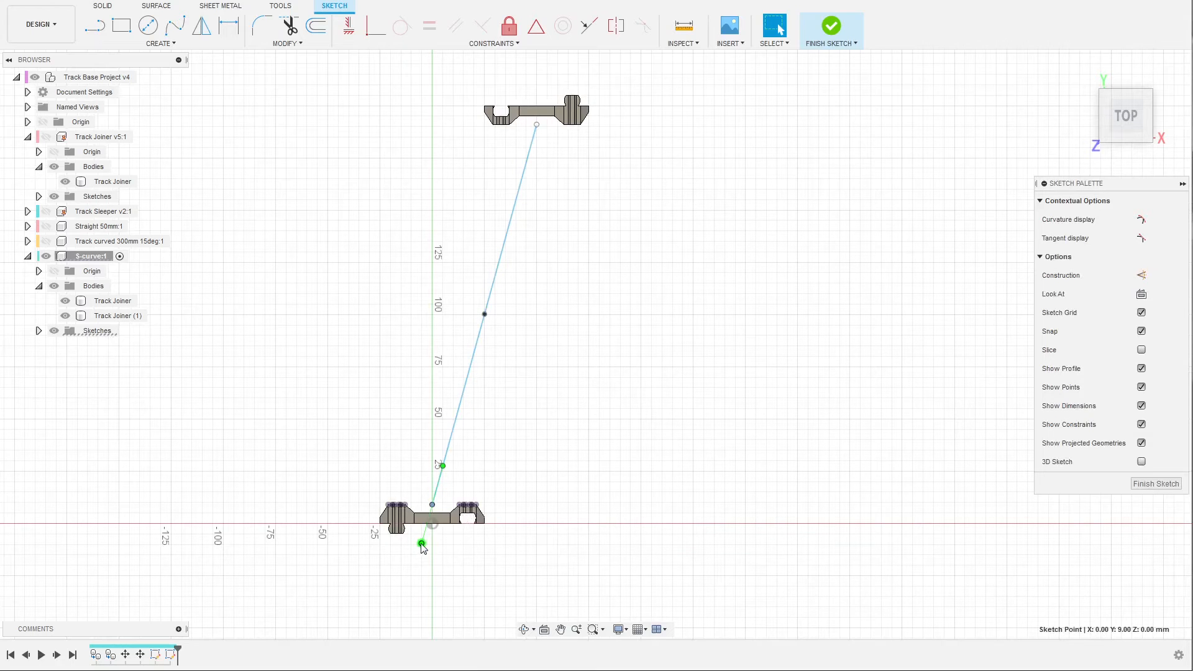
drag(422, 544, 431, 555)
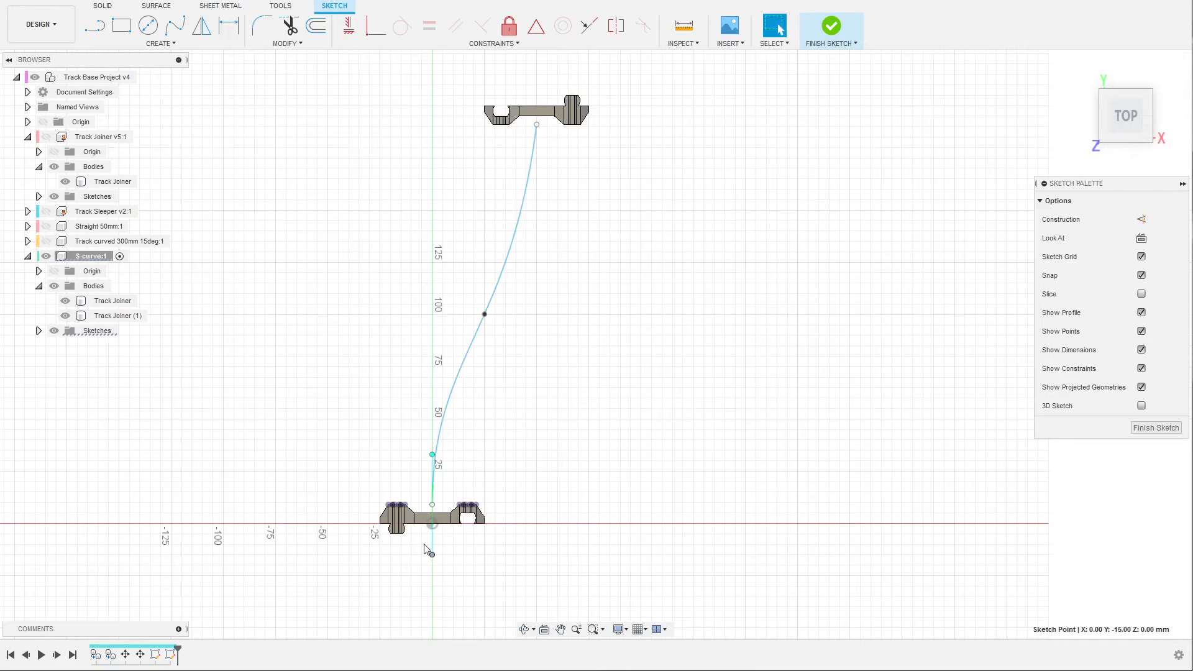
click(537, 127)
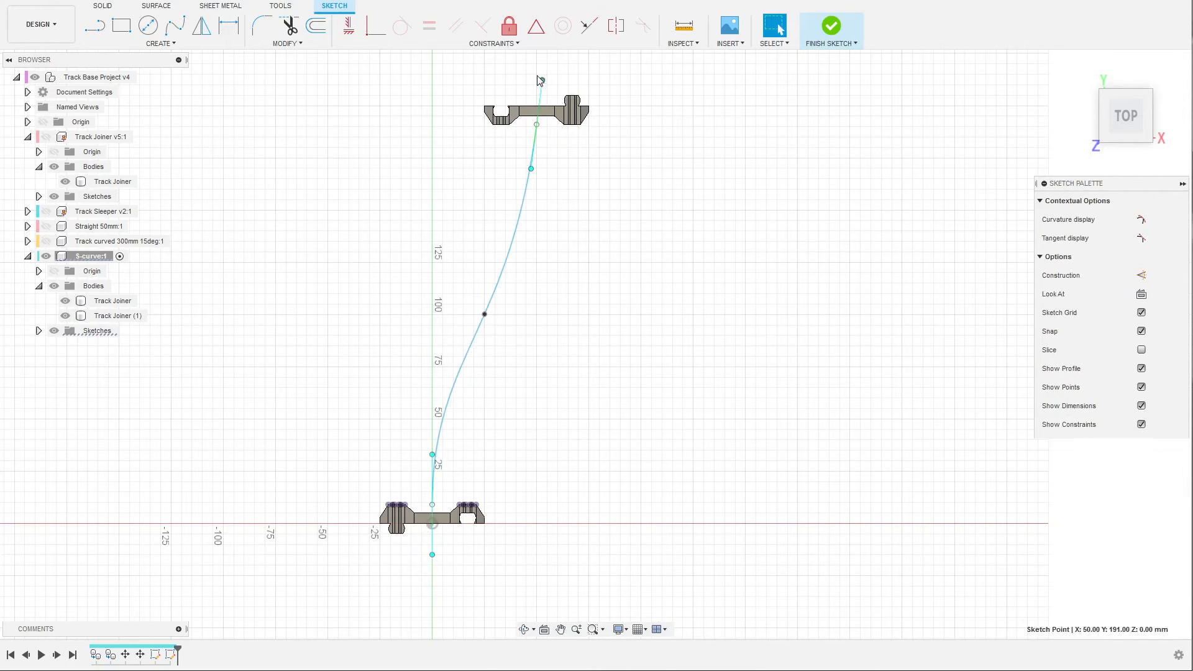
drag(541, 79, 536, 74)
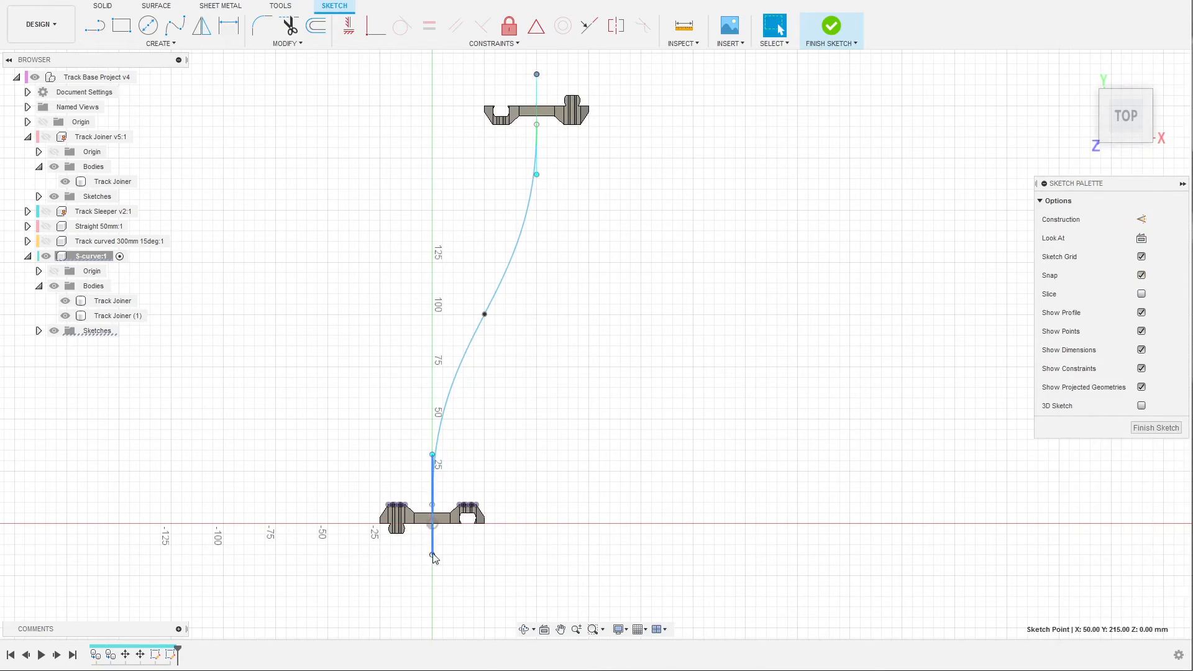
Adjust the end tangent handle lengths, keeping the first joiner's handle at Y -15 and moving the second joiner's to Y 210
drag(433, 557, 429, 618)
drag(432, 628, 433, 559)
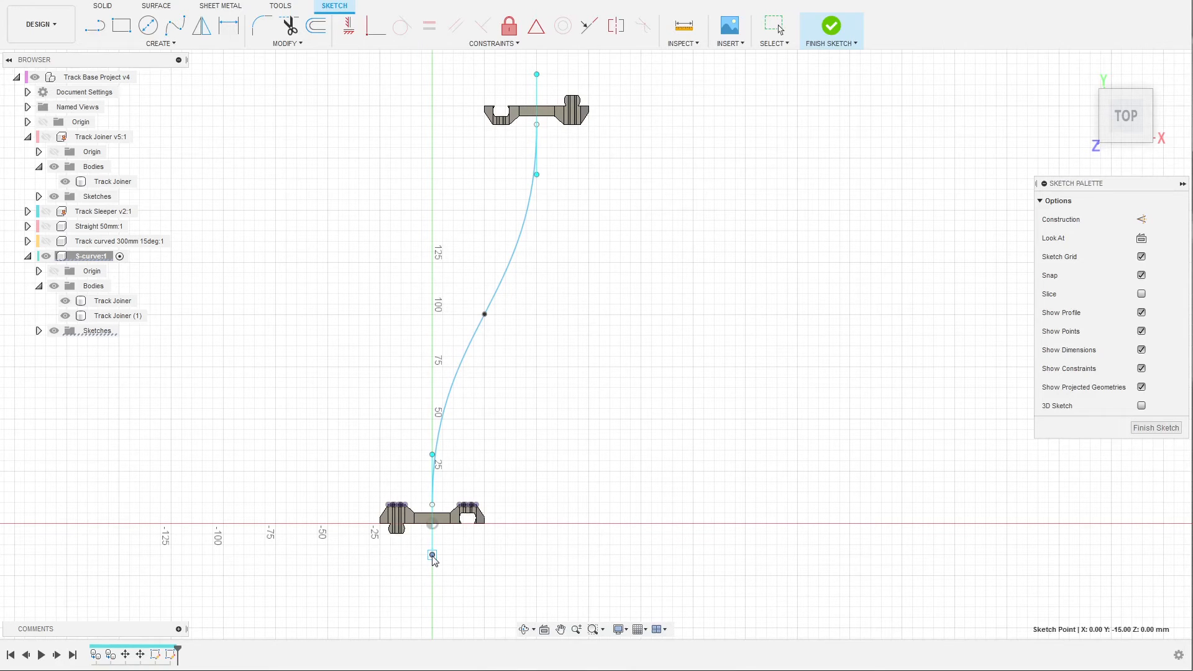
drag(432, 556, 432, 556)
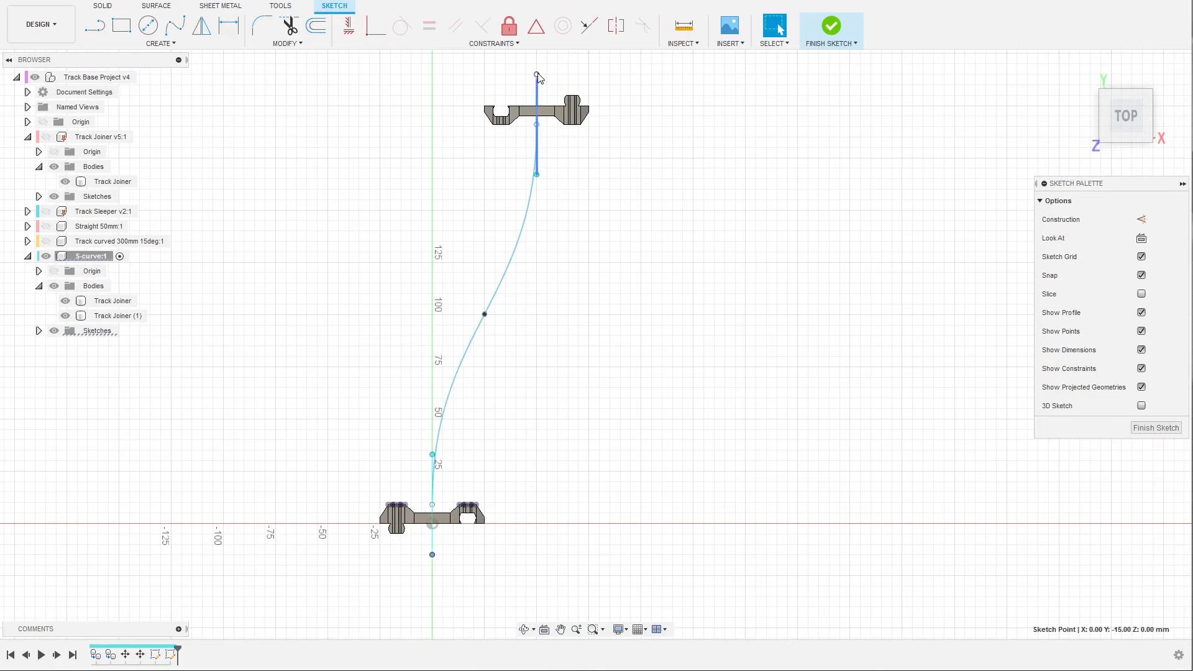
drag(537, 75, 538, 85)
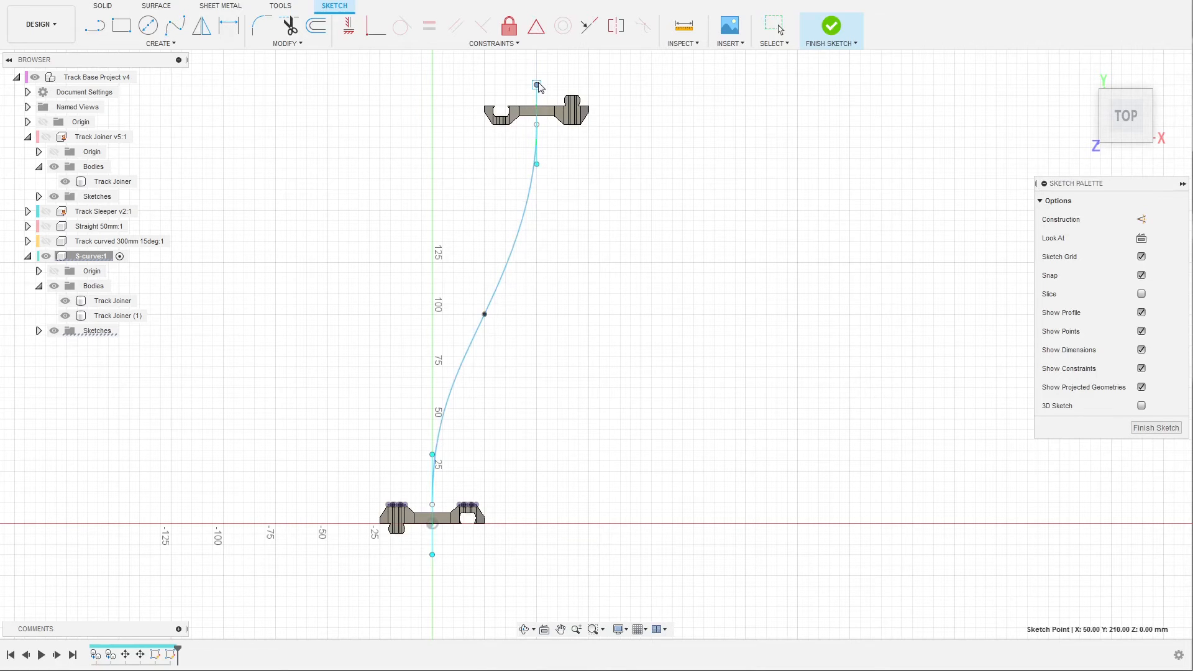
Try to swing the middle fit point's tangent handle out to X 50, Y 115, and undo the change
click(485, 318)
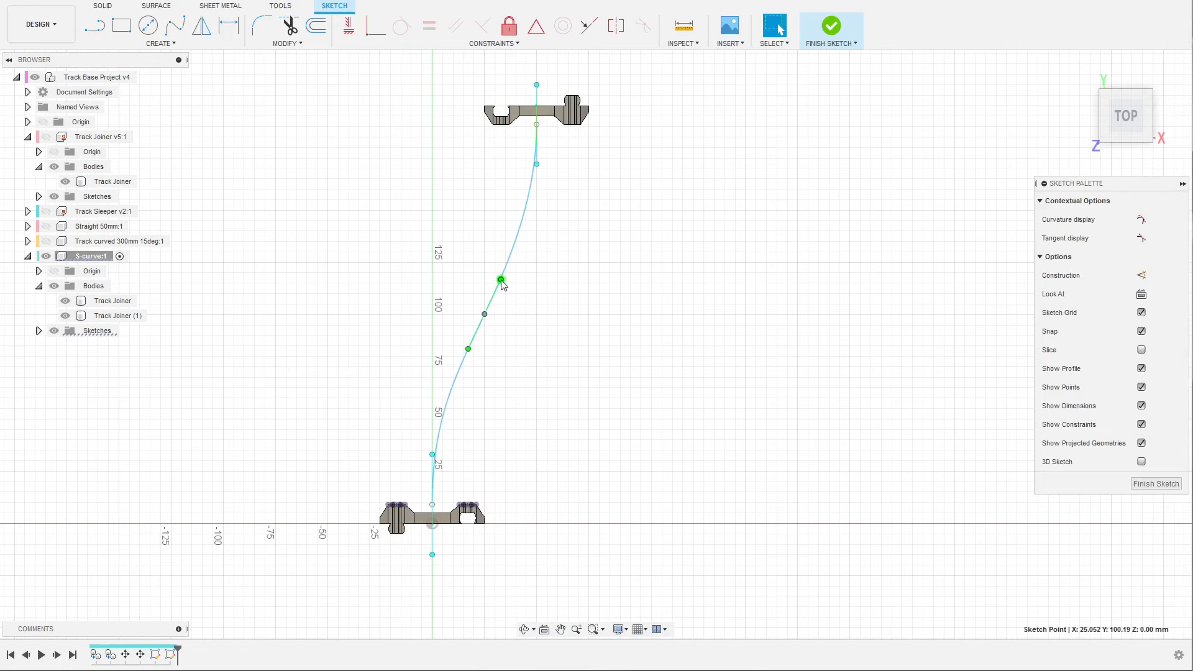
mouse_move(502, 280)
mouse_down()
mouse_move(542, 258)
mouse_move(466, 272)
mouse_move(549, 264)
mouse_move(520, 291)
mouse_move(461, 265)
mouse_move(538, 286)
mouse_move(533, 300)
mouse_up()
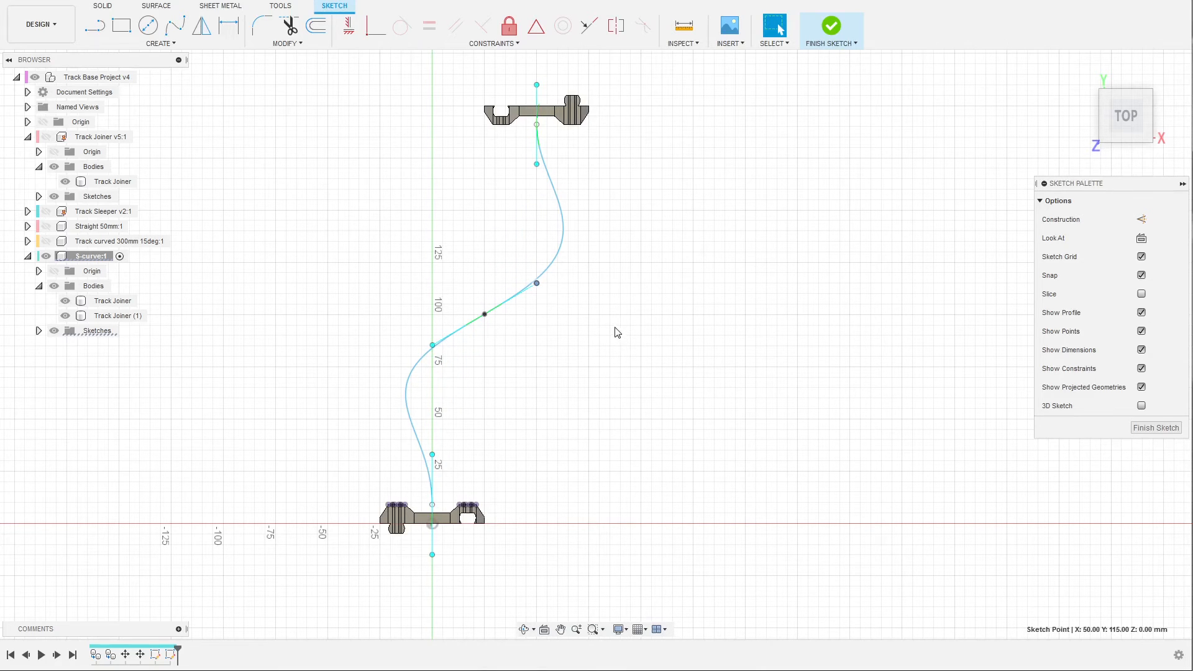
key(ctrl+z)
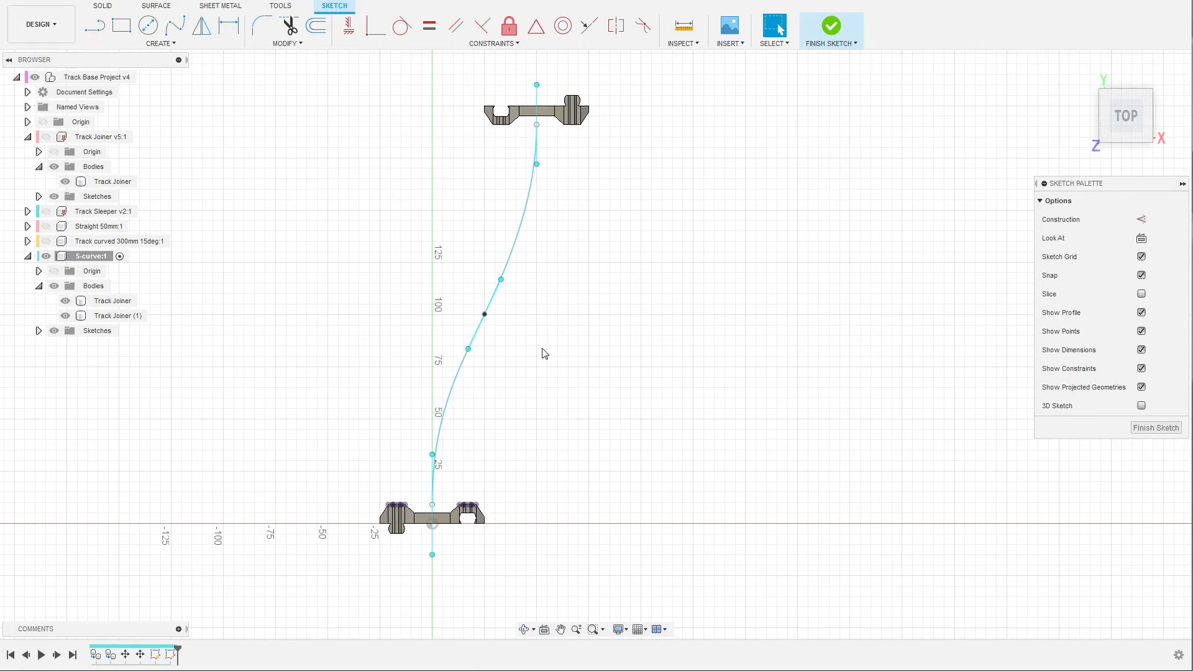
Finish the spline path sketch and view both joiners in 3D
click(1157, 428)
shift+middle_drag(526, 371, 423, 296)
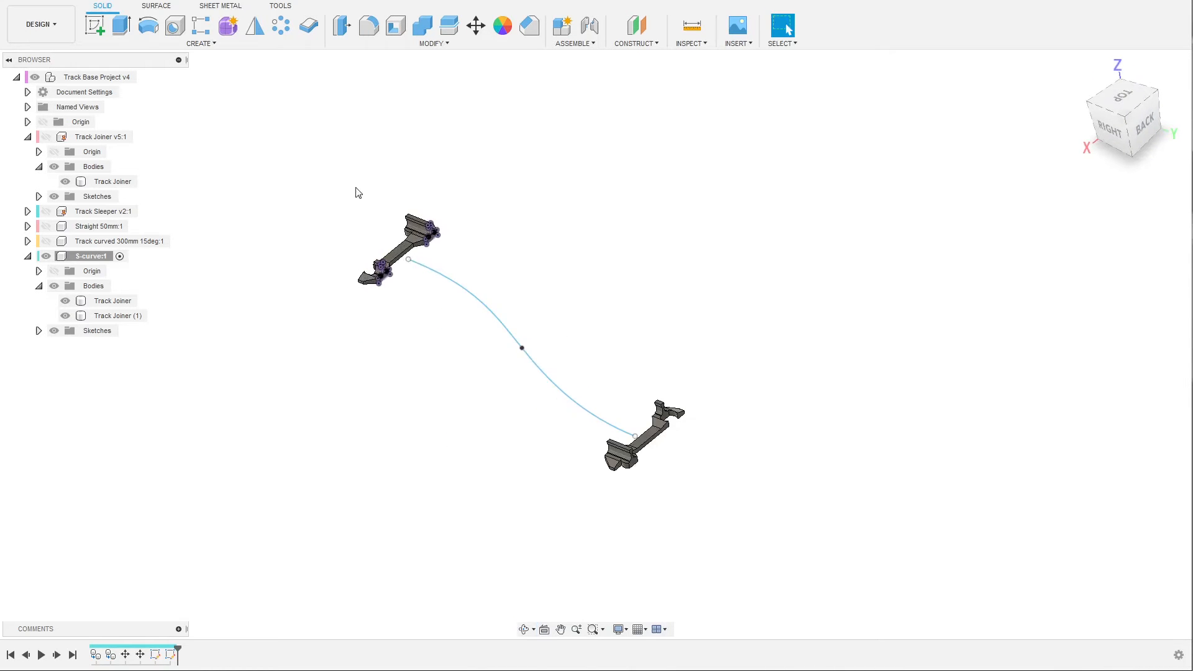
scroll(437, 210, up, 3)
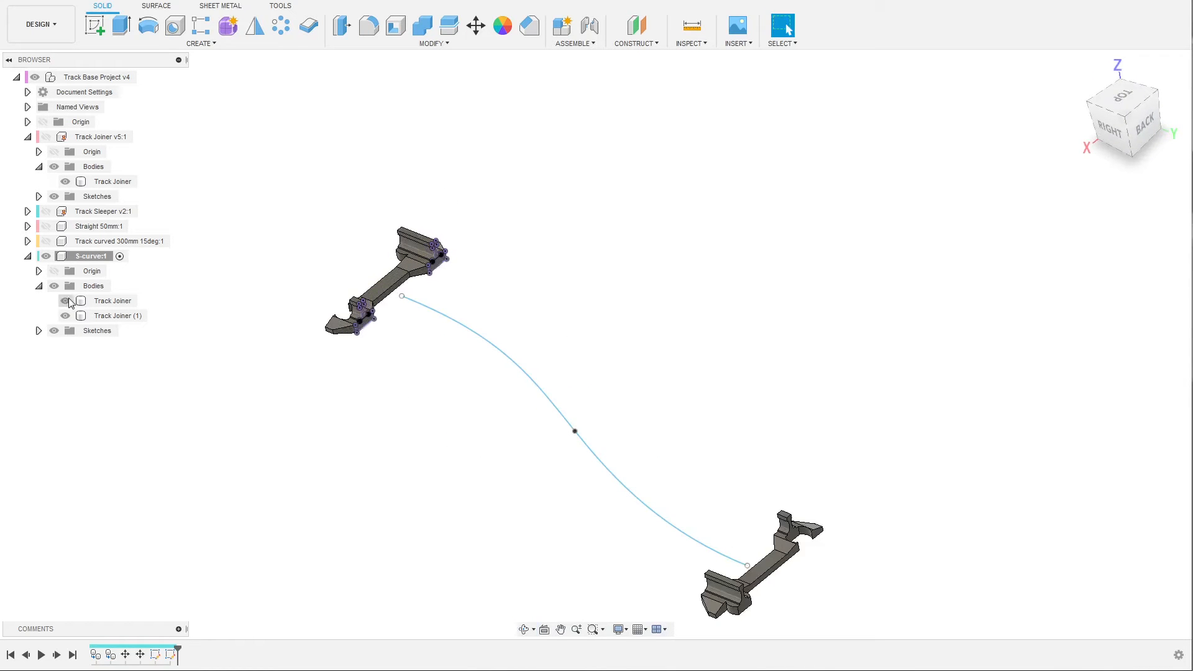
Expand the S-curve component's sketches and toggle Sketch1 and Sketch2 off and back on
click(39, 331)
click(65, 361)
click(66, 346)
scroll(254, 300, down, 3)
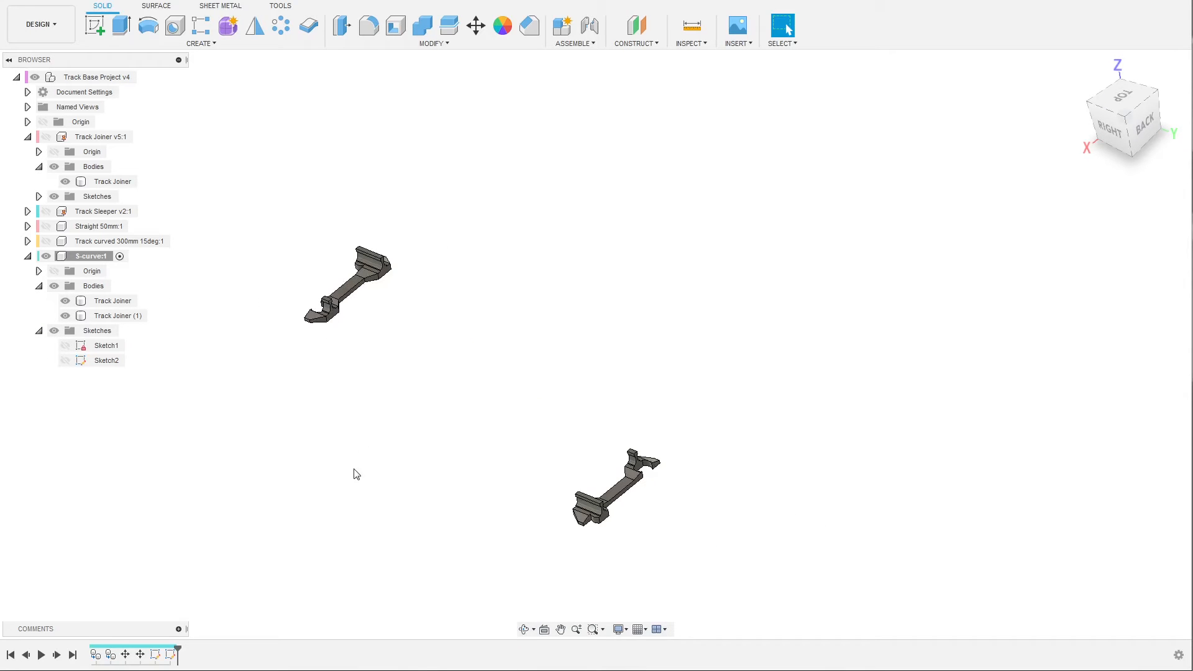
click(65, 361)
click(66, 346)
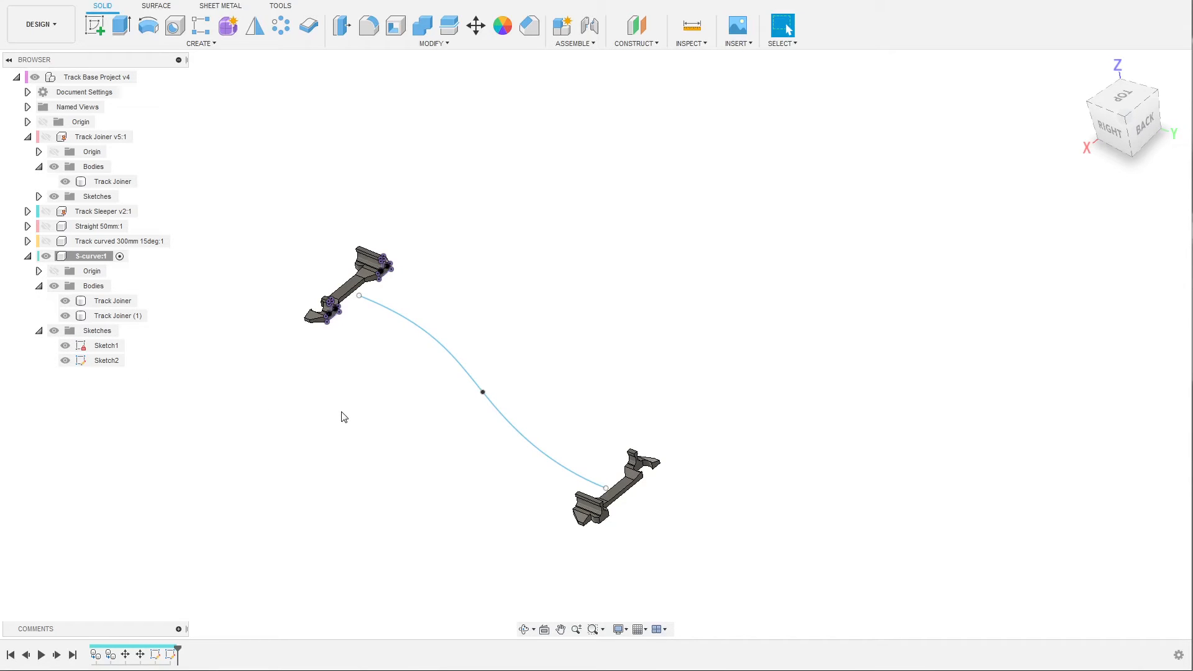
Set up a single-path Sweep of both rail profiles along the S-curve spline, with perpendicular orientation and the Join operation
scroll(351, 370, up, 4)
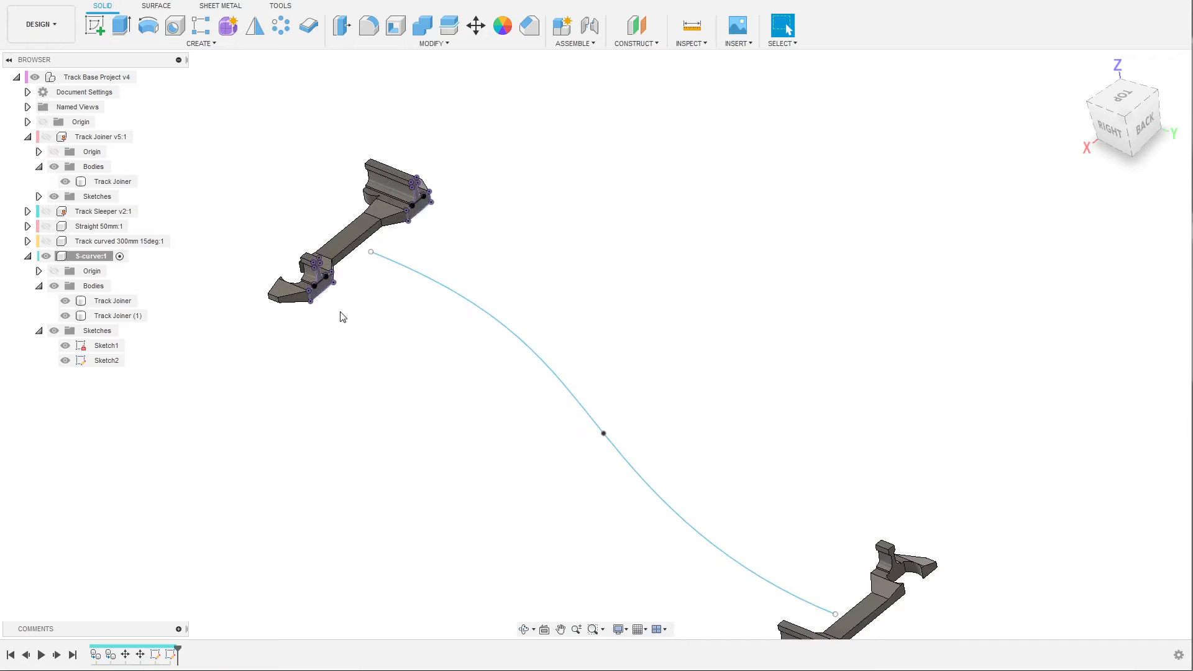
click(200, 45)
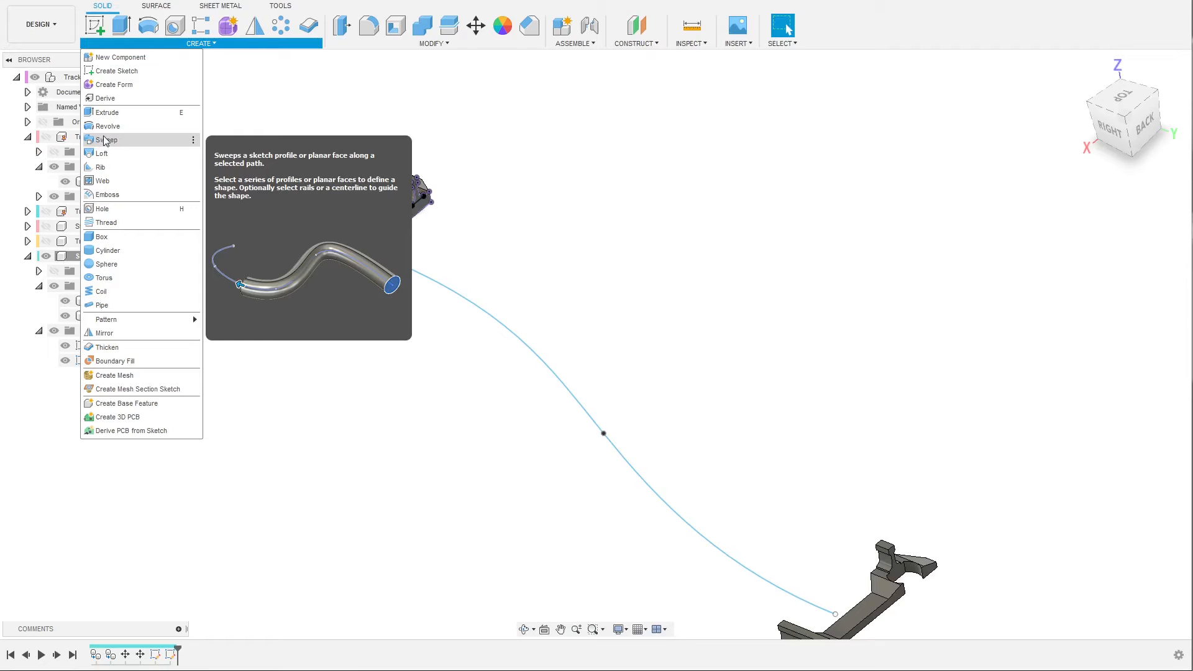
click(114, 141)
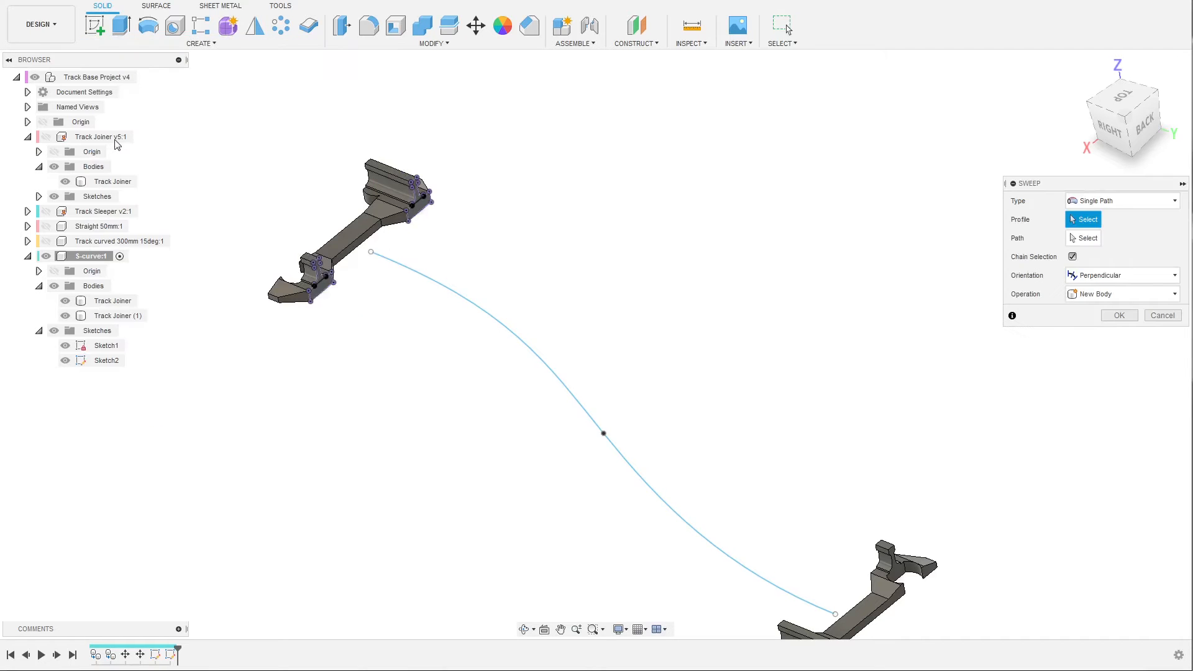
scroll(435, 168, up, 5)
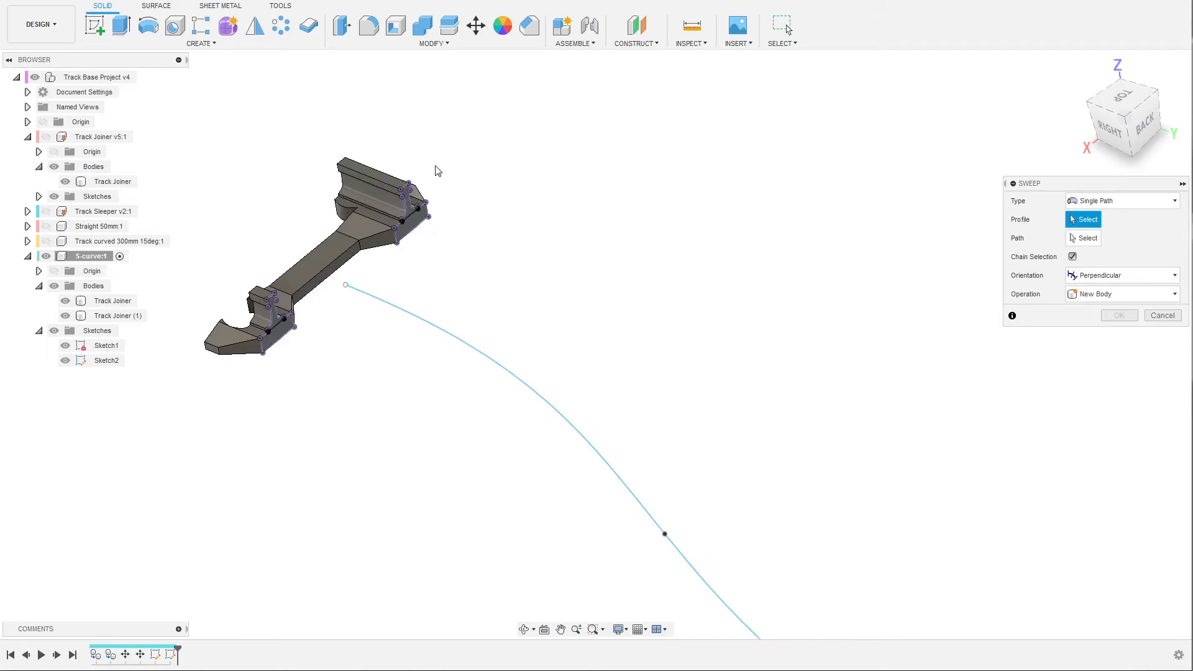
click(395, 242)
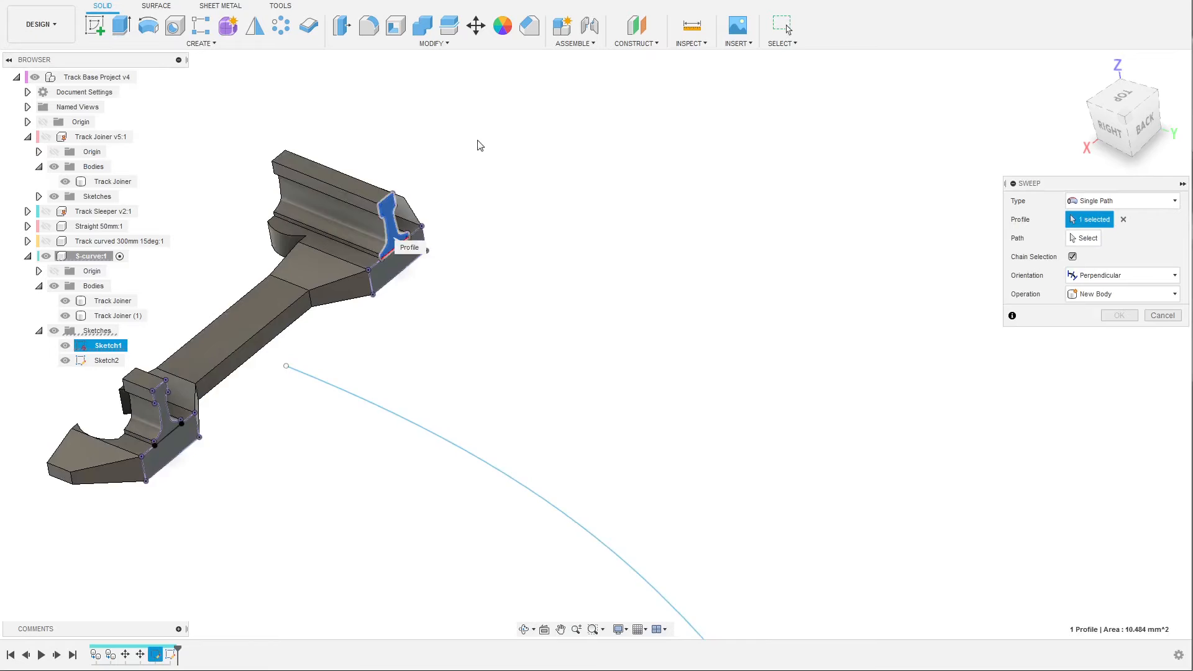
scroll(479, 146, down, 2)
click(267, 340)
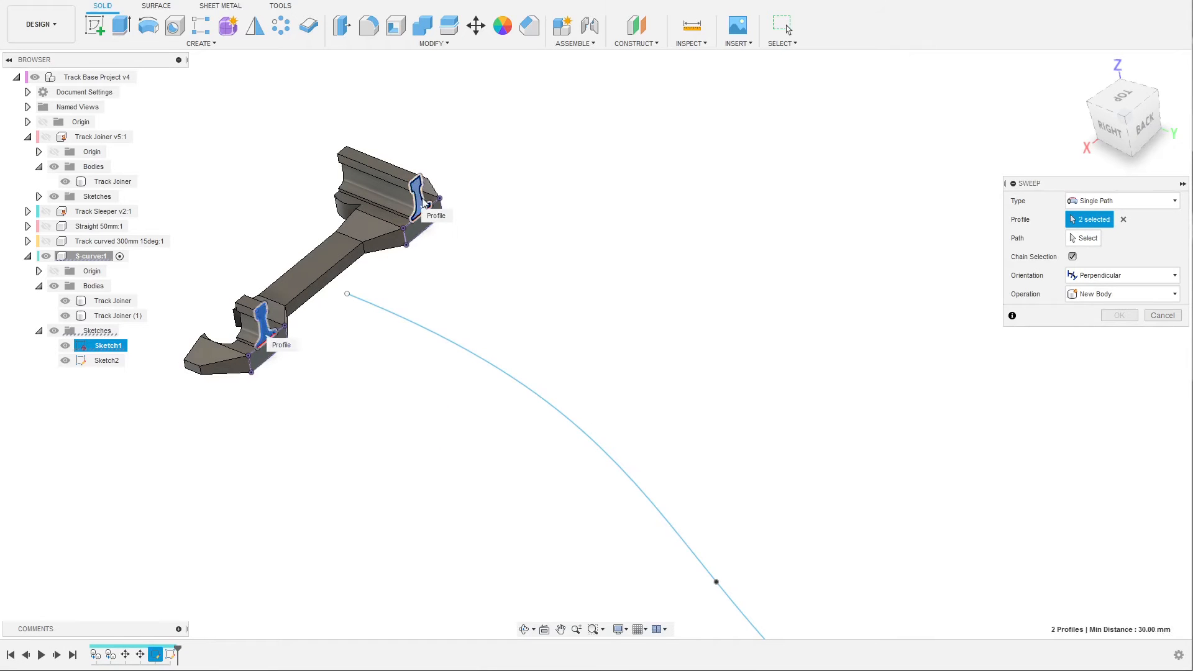
scroll(390, 134, down, 4)
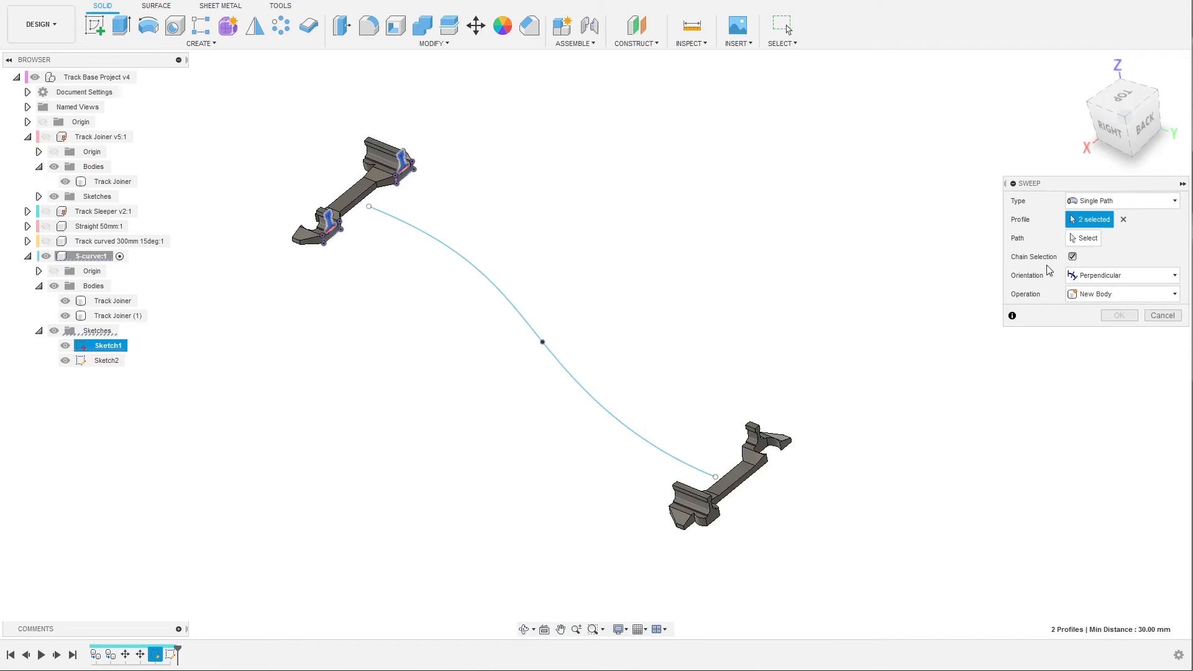
click(1084, 238)
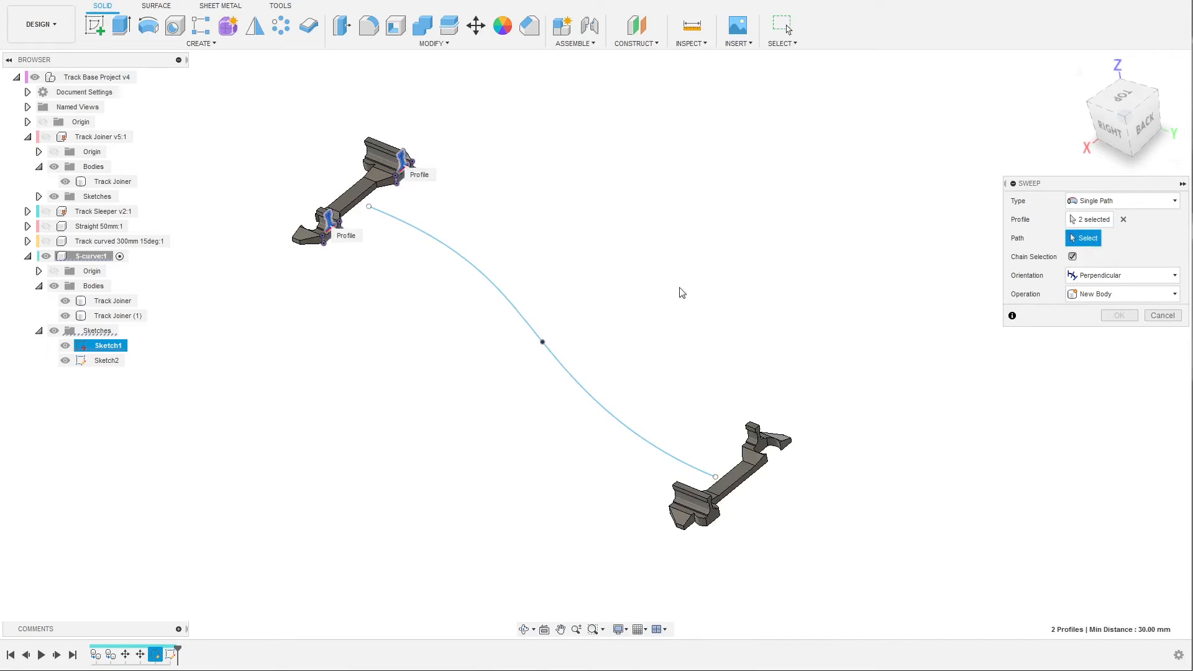
click(583, 392)
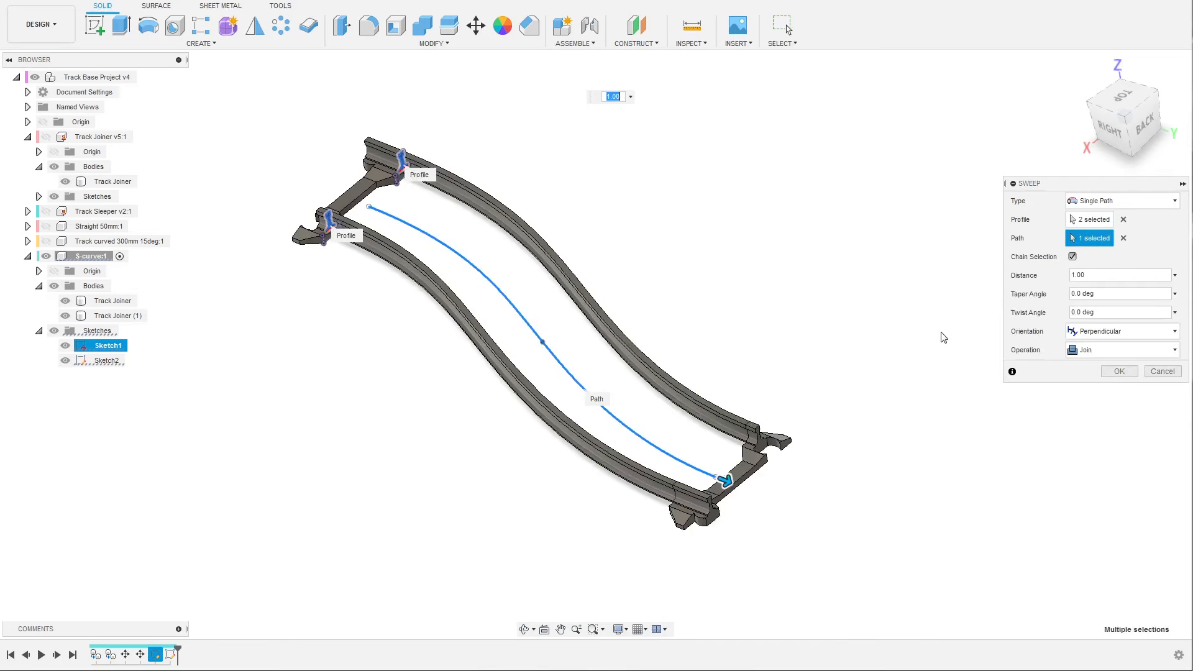
Inspect from above and at an angle how the swept rails meet the second Track Joiner
click(1119, 99)
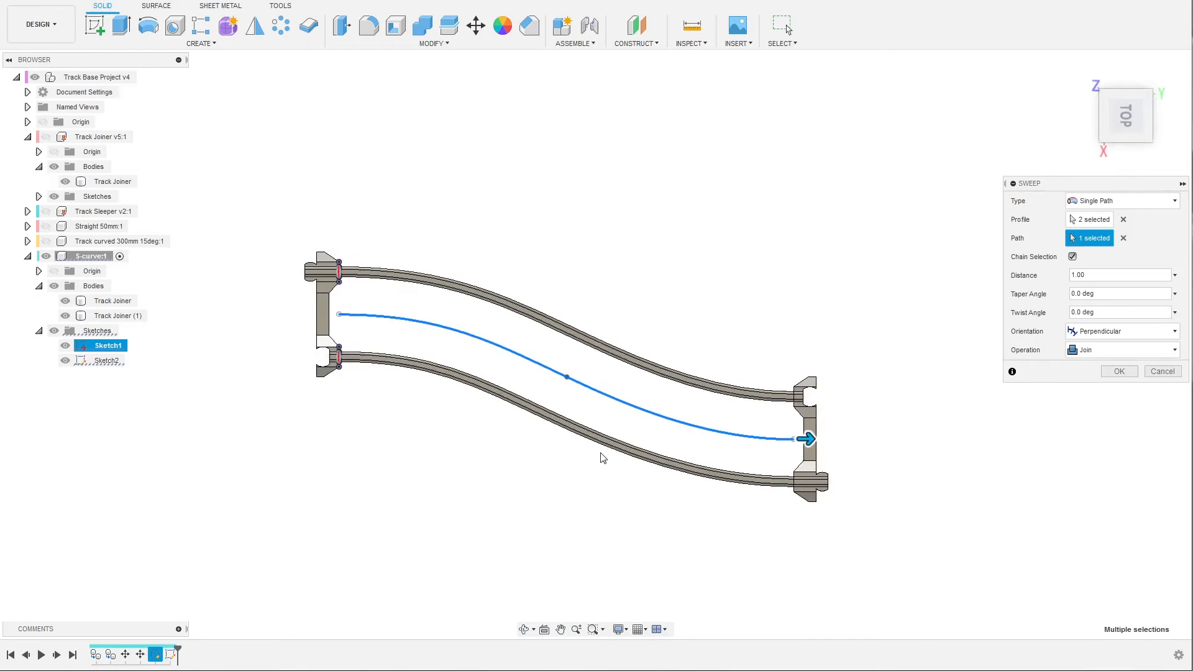
scroll(900, 491, up, 10)
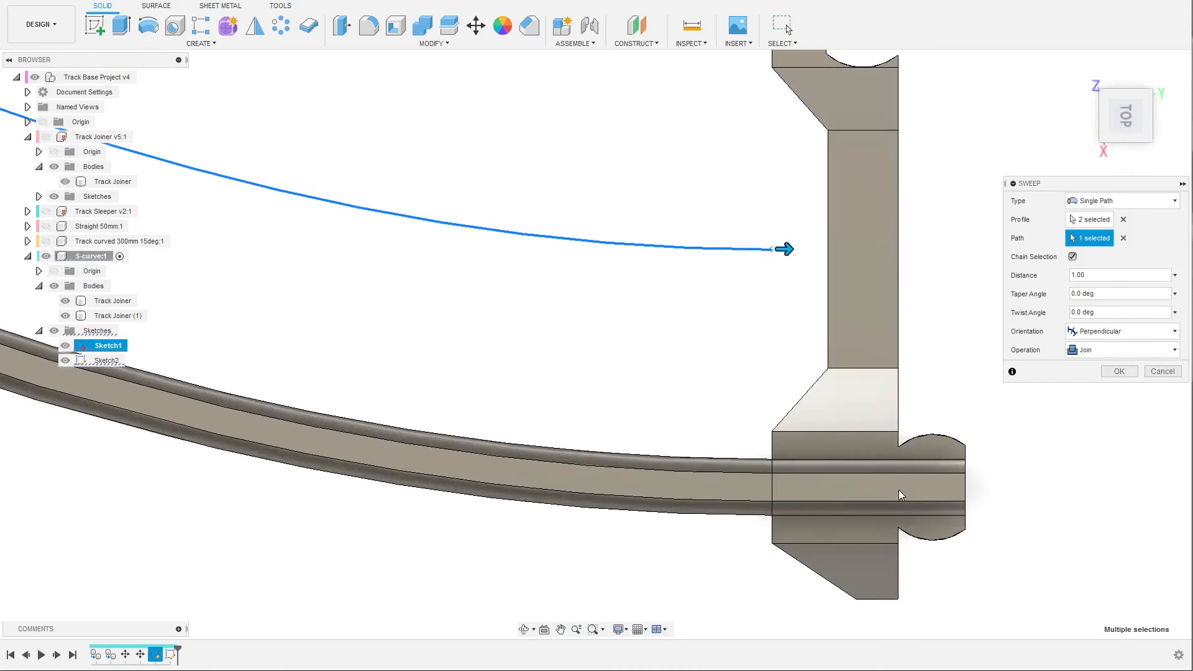
scroll(785, 472, up, 3)
scroll(770, 121, down, 2)
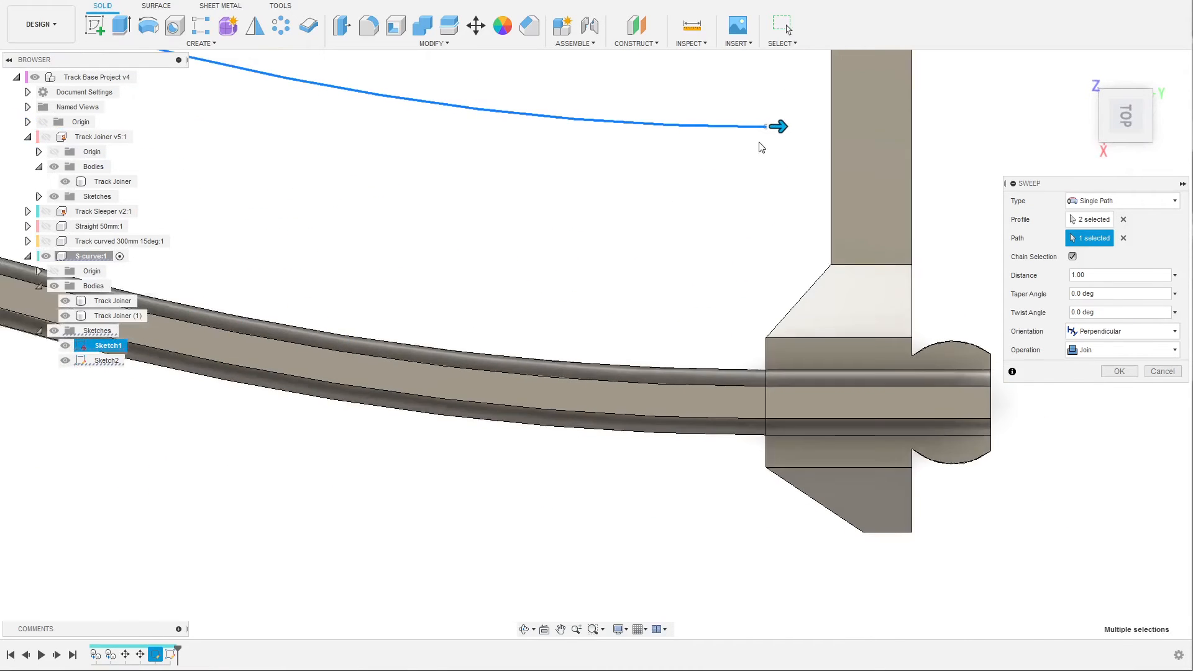
scroll(759, 147, down, 5)
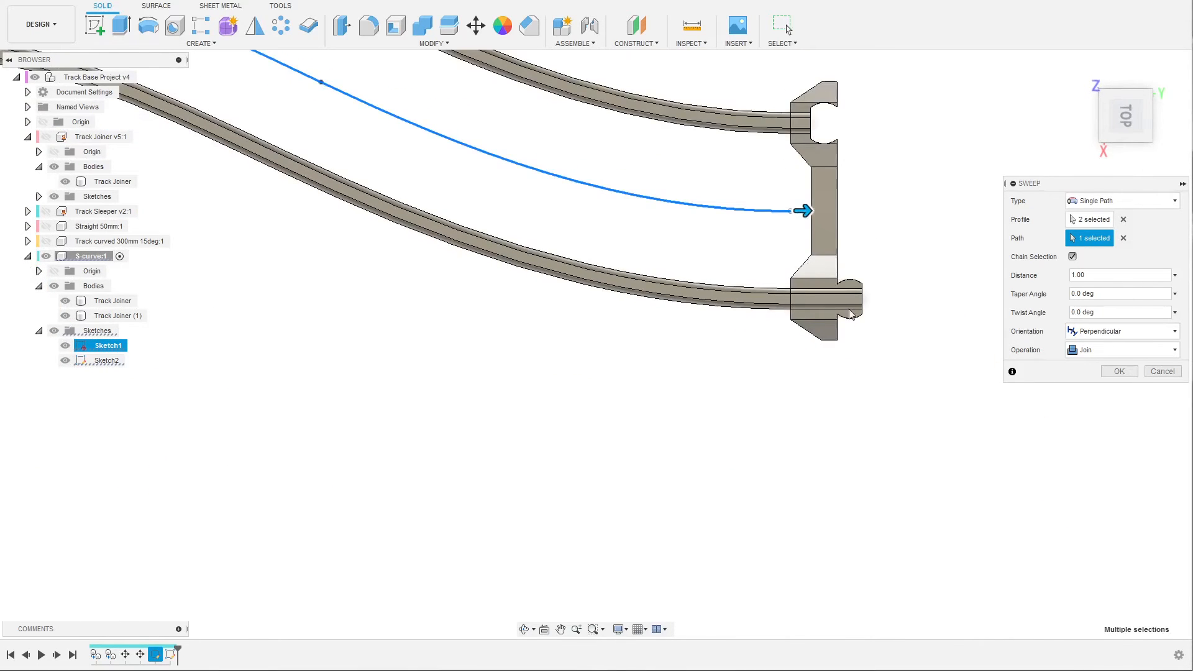
scroll(852, 315, down, 2)
mouse_move(876, 290)
shift+middle_down()
mouse_move(863, 263)
mouse_move(896, 206)
mouse_move(882, 267)
shift+middle_up()
scroll(857, 133, up, 4)
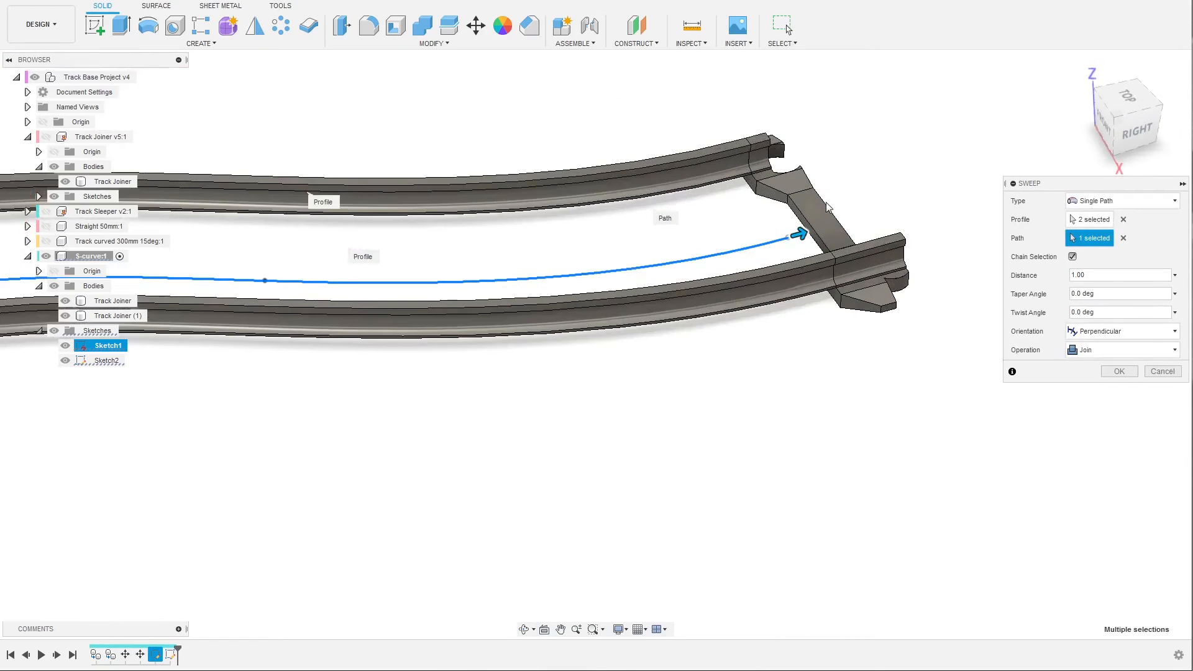
scroll(827, 207, up, 3)
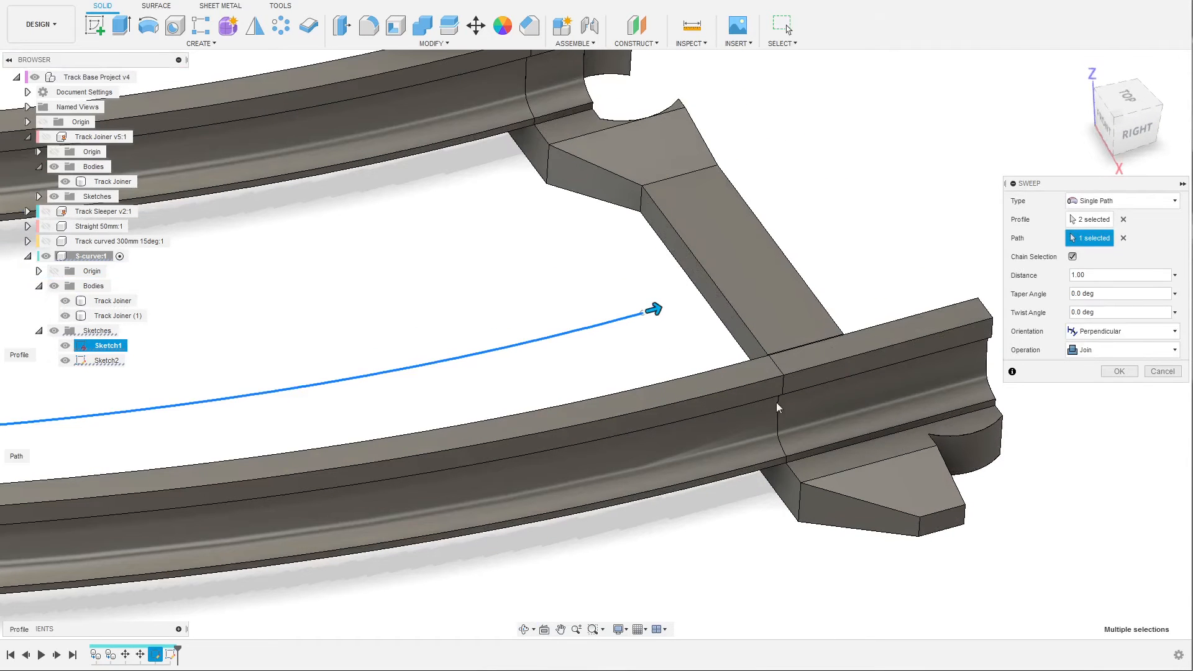
scroll(791, 404, down, 5)
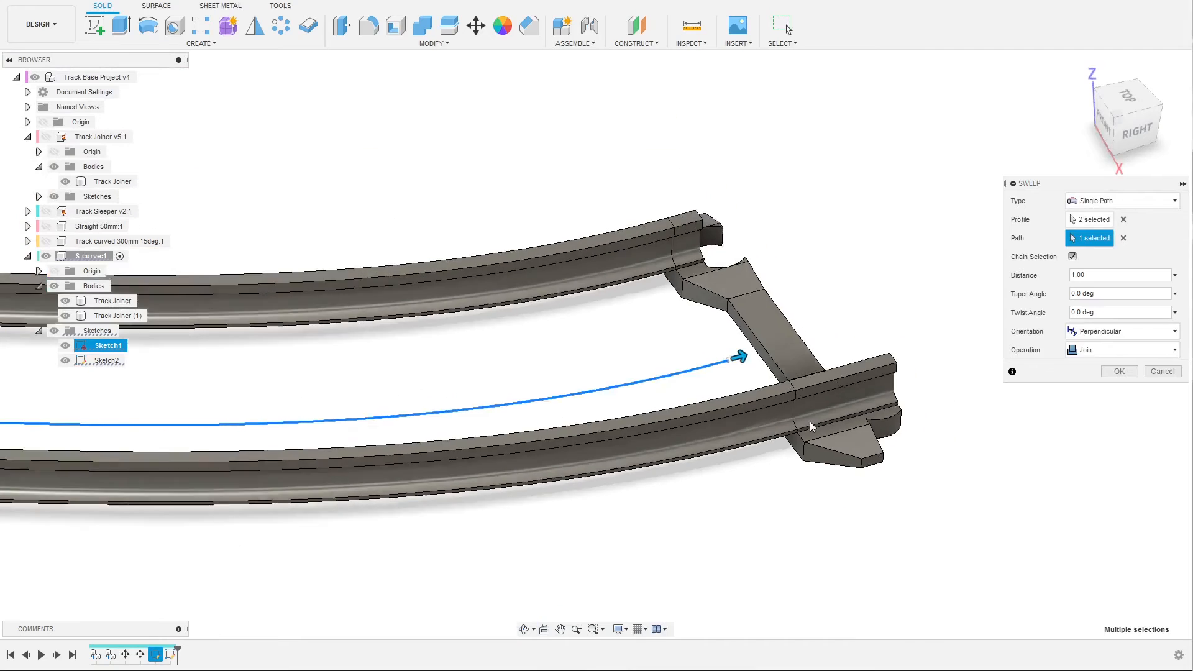
Check both ends of the sweep preview and create the joined rails along the S-curve spline
scroll(829, 433, down, 3)
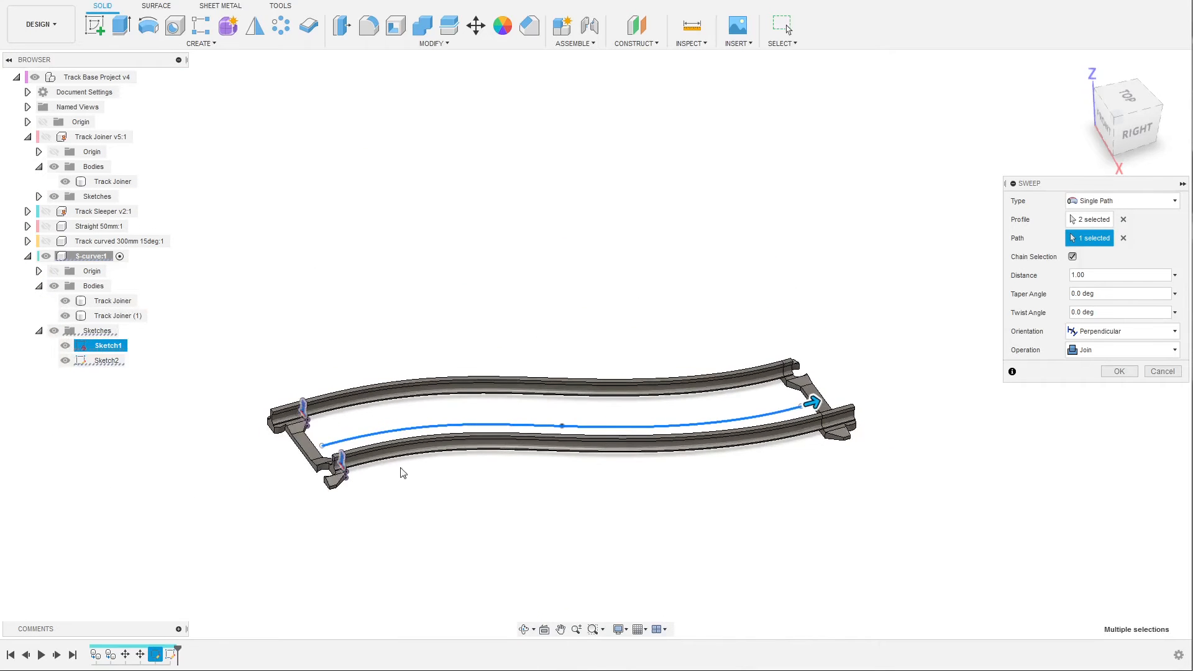
scroll(294, 446, up, 4)
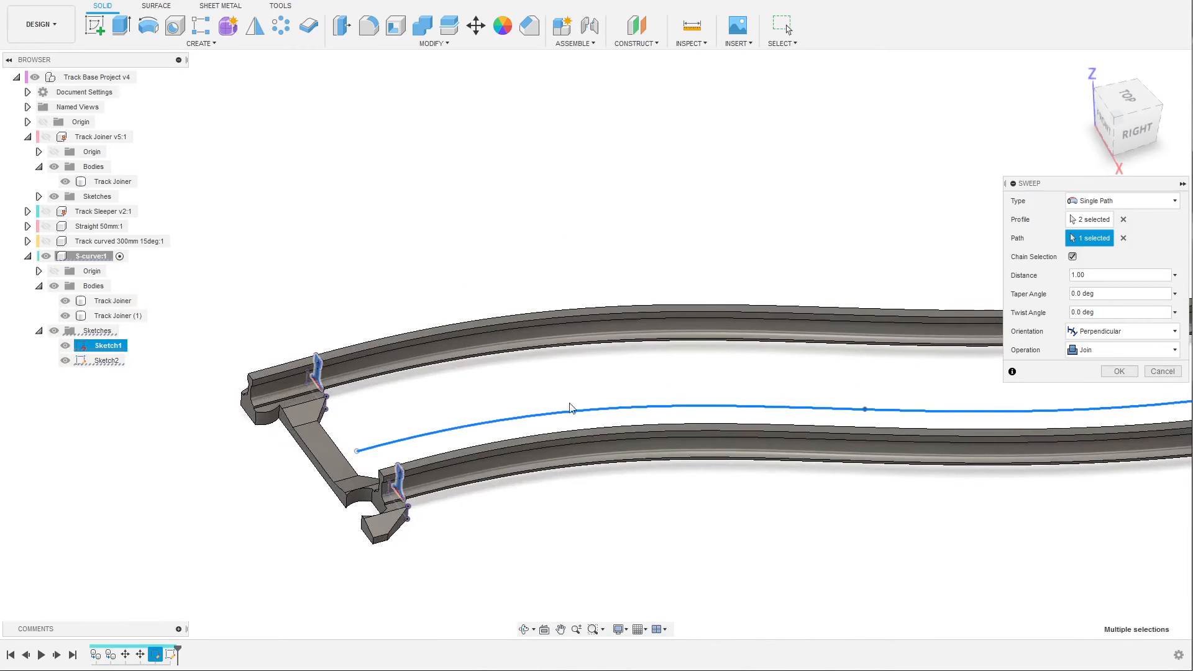
scroll(570, 408, down, 4)
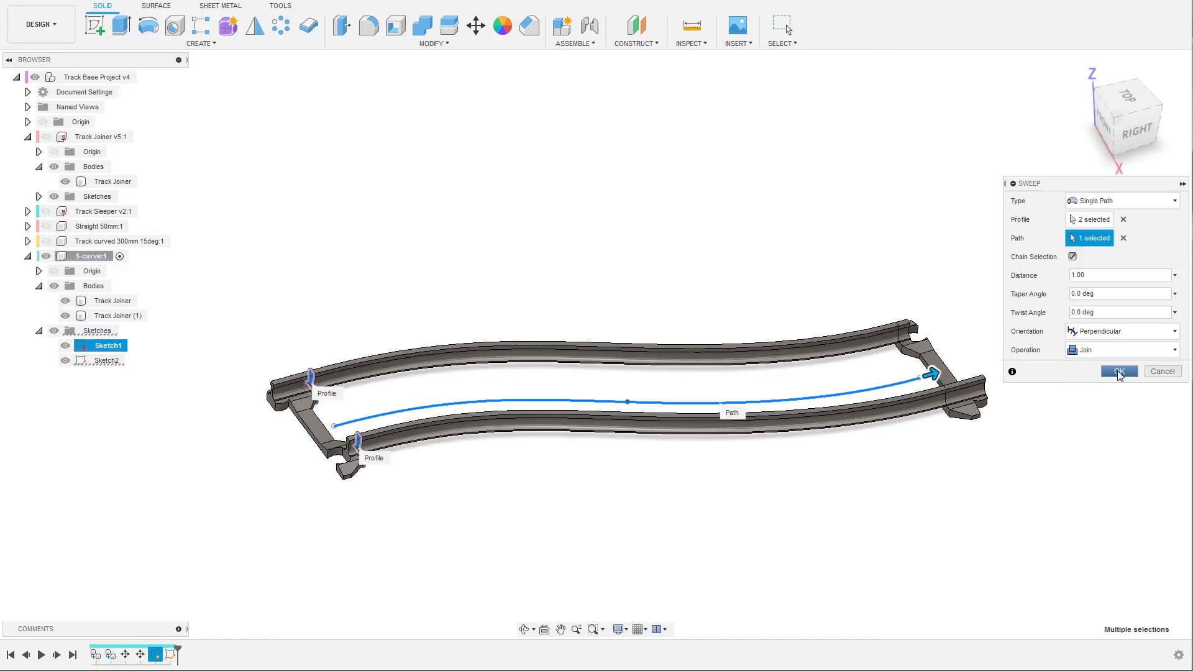
click(1118, 372)
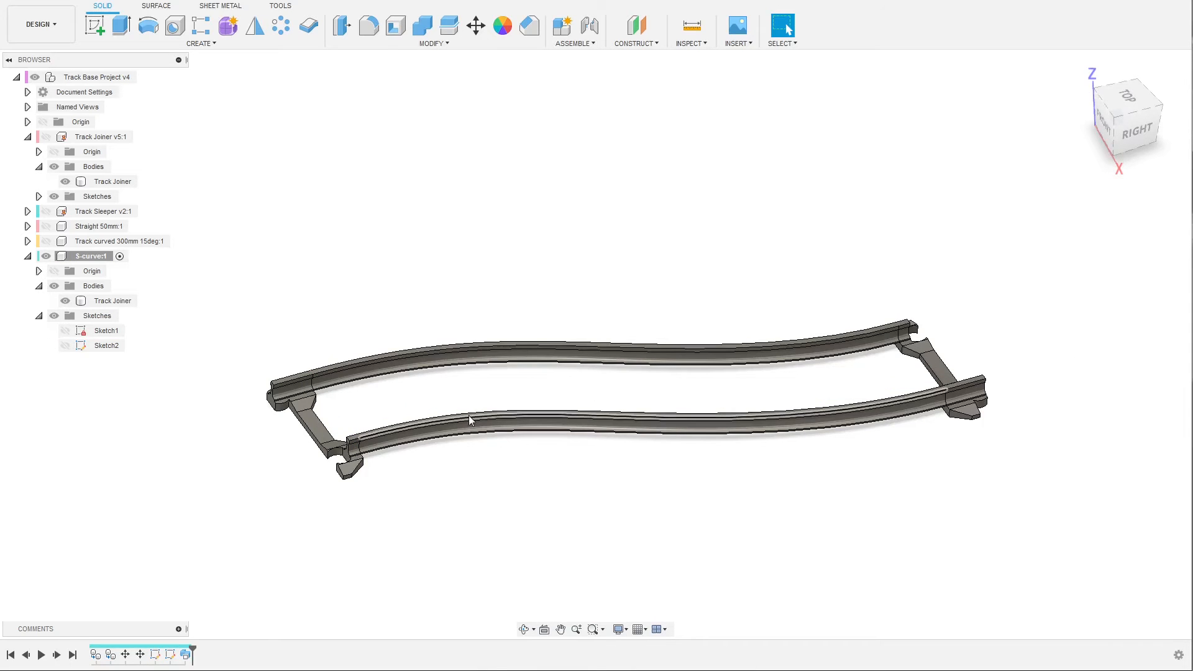
Reopen the rail sweep, review its operation choices and keep Join
click(185, 654)
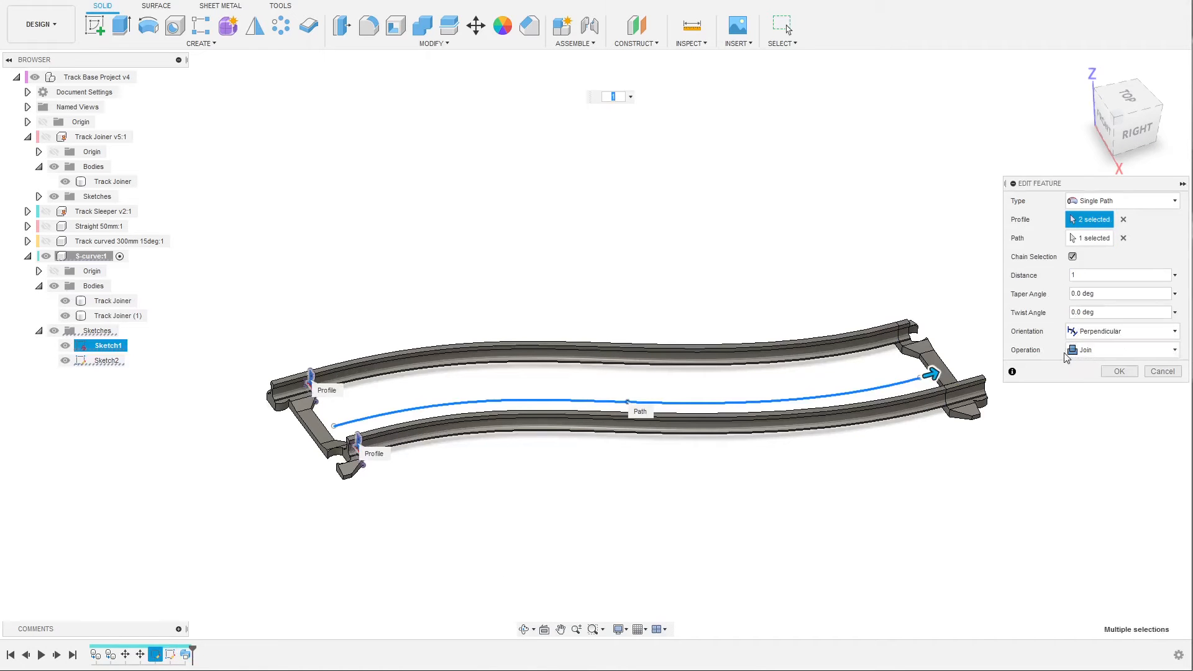
click(1104, 352)
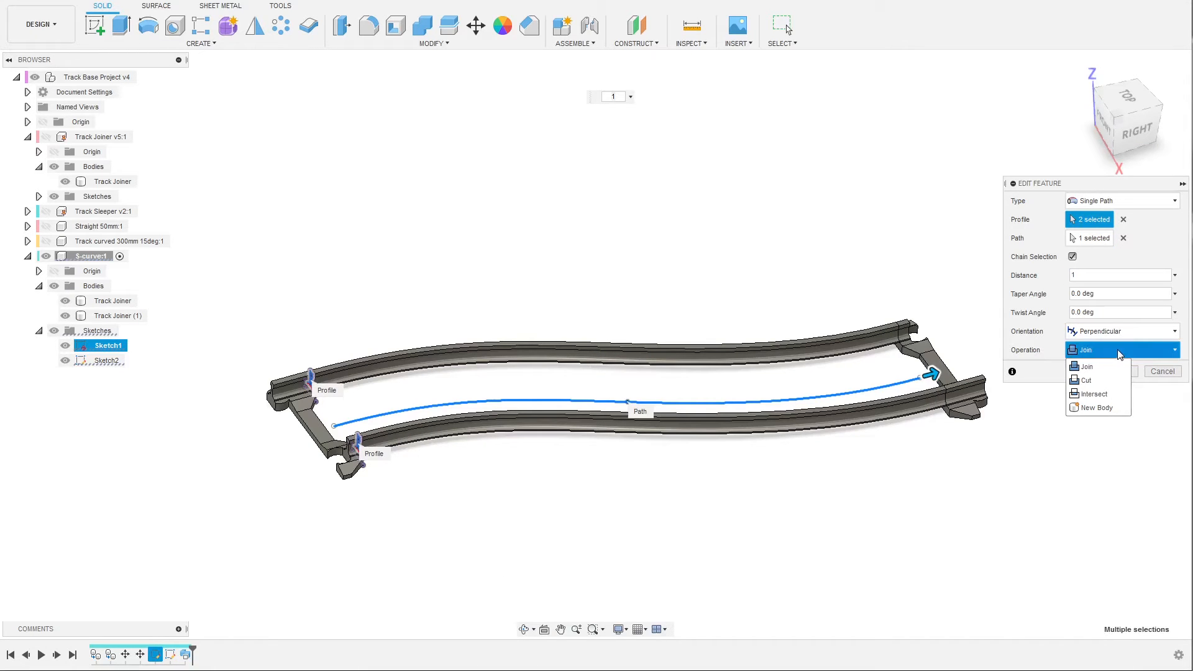
click(1056, 356)
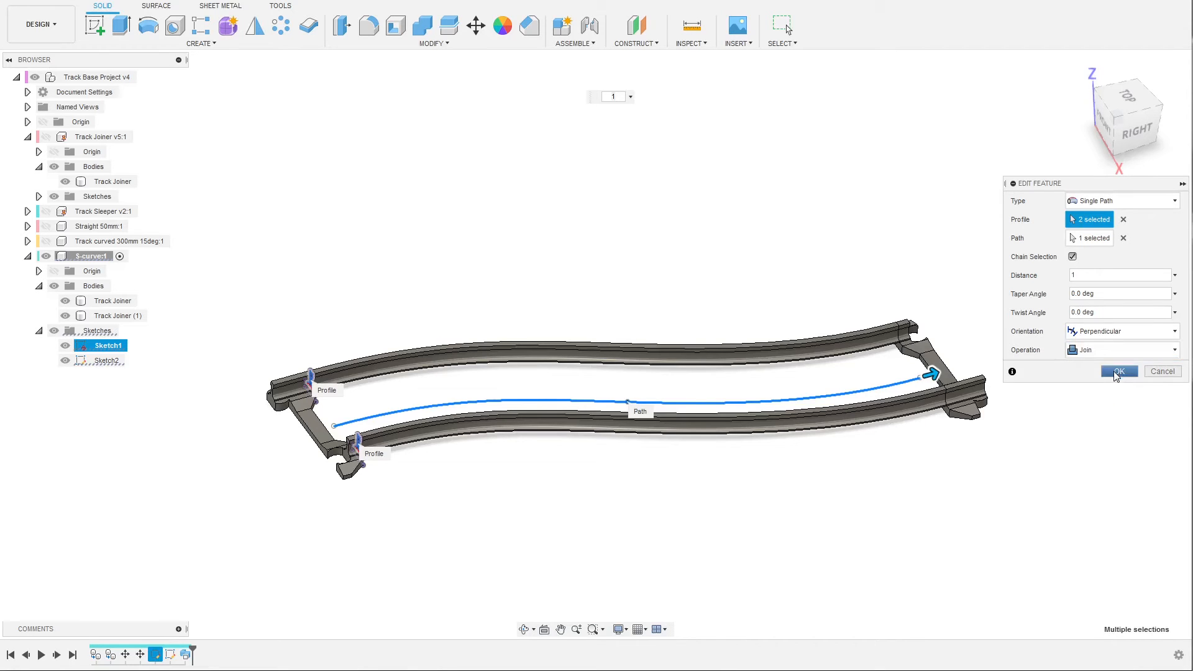
click(1116, 373)
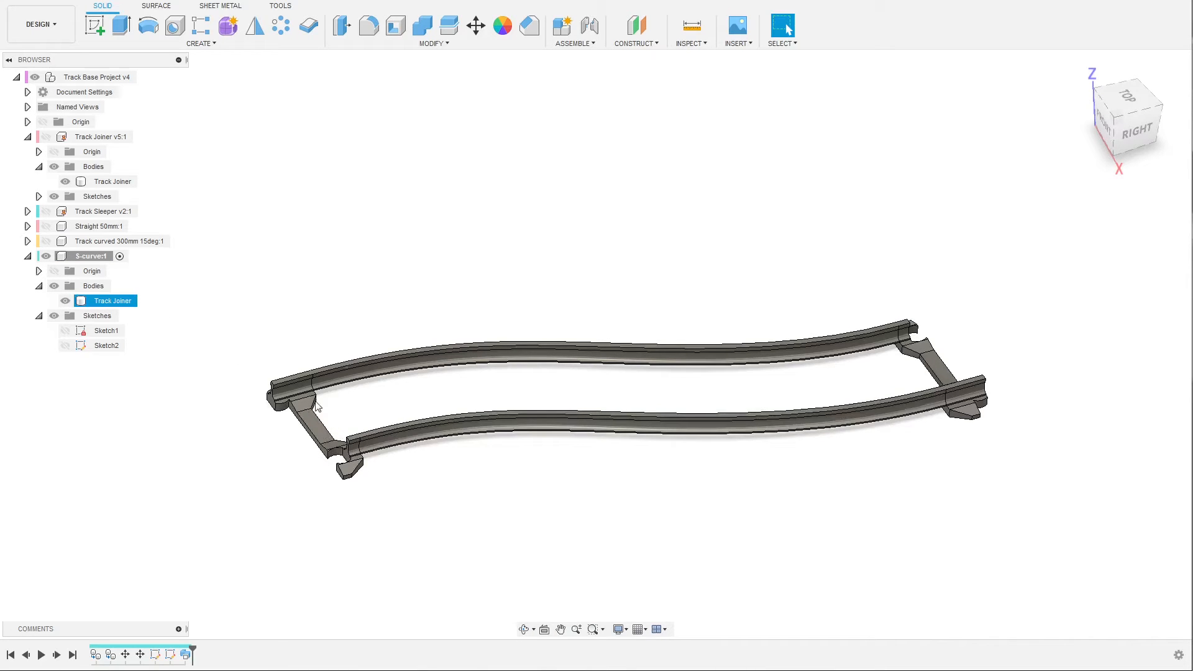
Examine the swept S-curve track and its two end joiners from several angles and distances
mouse_move(950, 479)
shift+middle_down()
mouse_move(903, 468)
mouse_move(902, 455)
mouse_move(945, 447)
mouse_move(1016, 469)
mouse_move(948, 458)
mouse_move(944, 497)
mouse_move(944, 460)
shift+middle_up()
key(Escape)
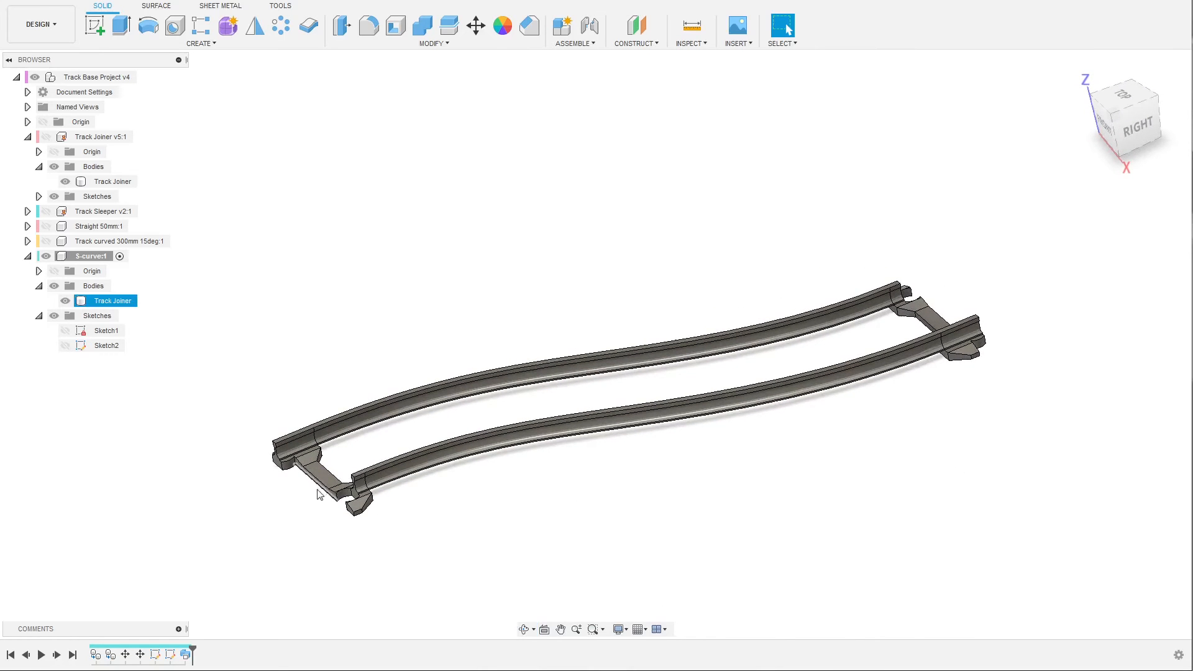
scroll(295, 473, up, 2)
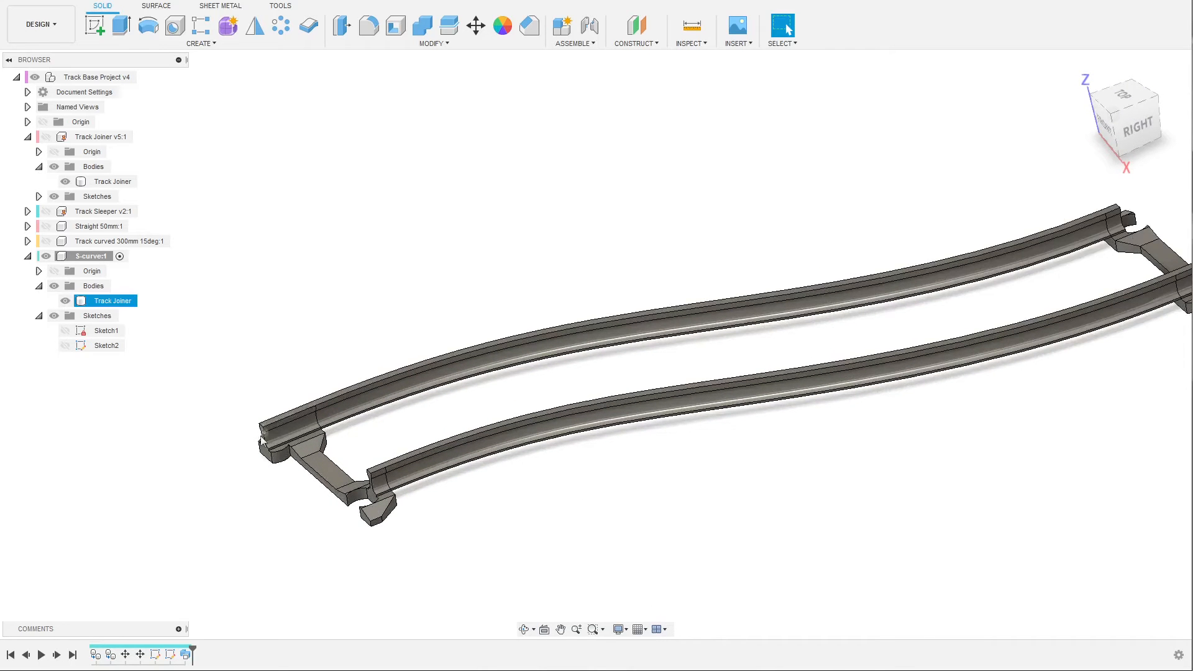
scroll(306, 511, down, 2)
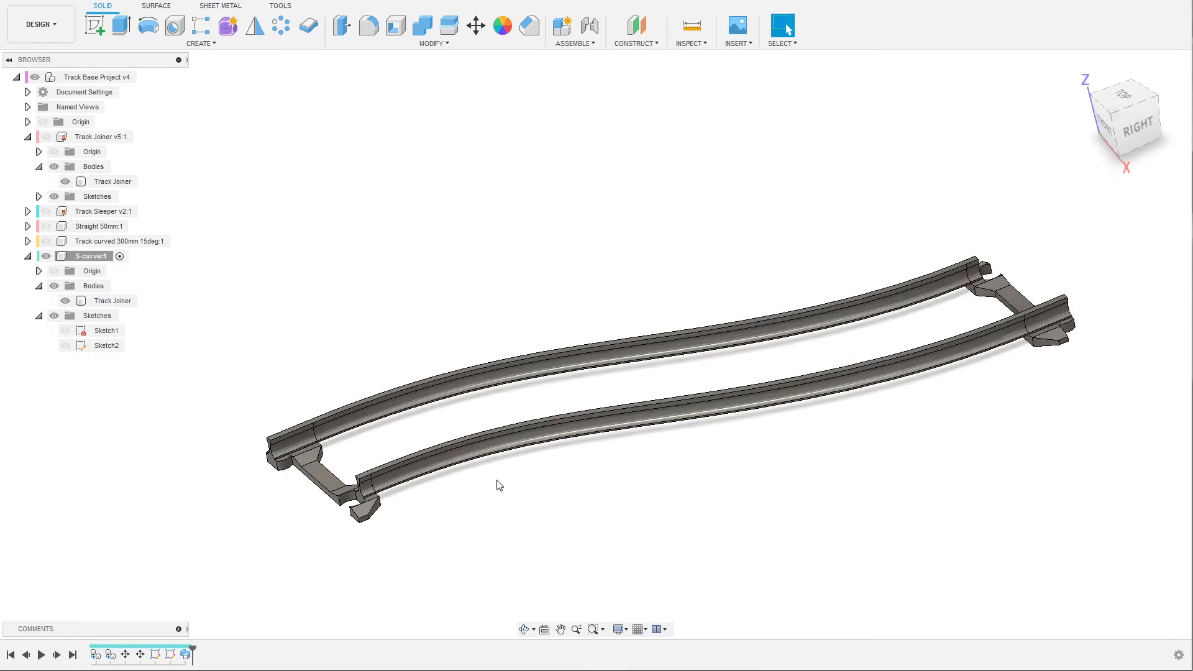
scroll(868, 415, up, 1)
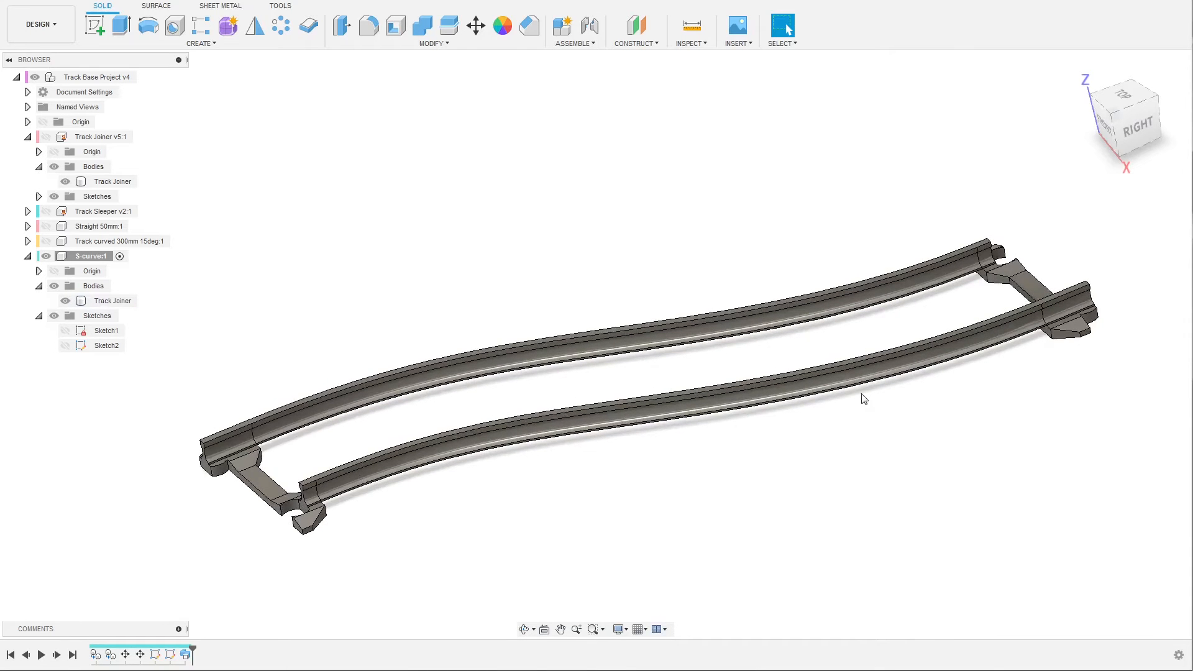
scroll(849, 394, down, 1)
mouse_move(823, 407)
shift+middle_down()
mouse_move(817, 381)
mouse_move(855, 394)
mouse_move(841, 394)
mouse_move(846, 426)
mouse_move(841, 401)
mouse_move(832, 410)
shift+middle_up()
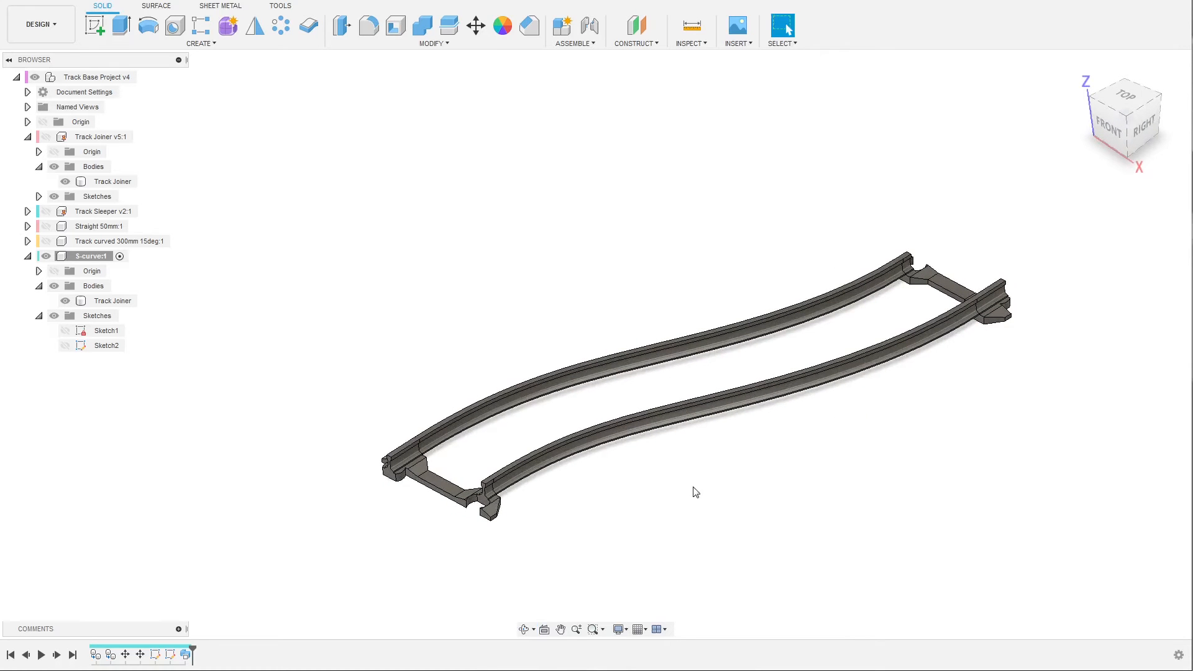
Edit Sketch2, reshape the spline by moving the midpoint's upper tangent handle to X 50, Y 110 mm, and view the updated rails
double_click(170, 655)
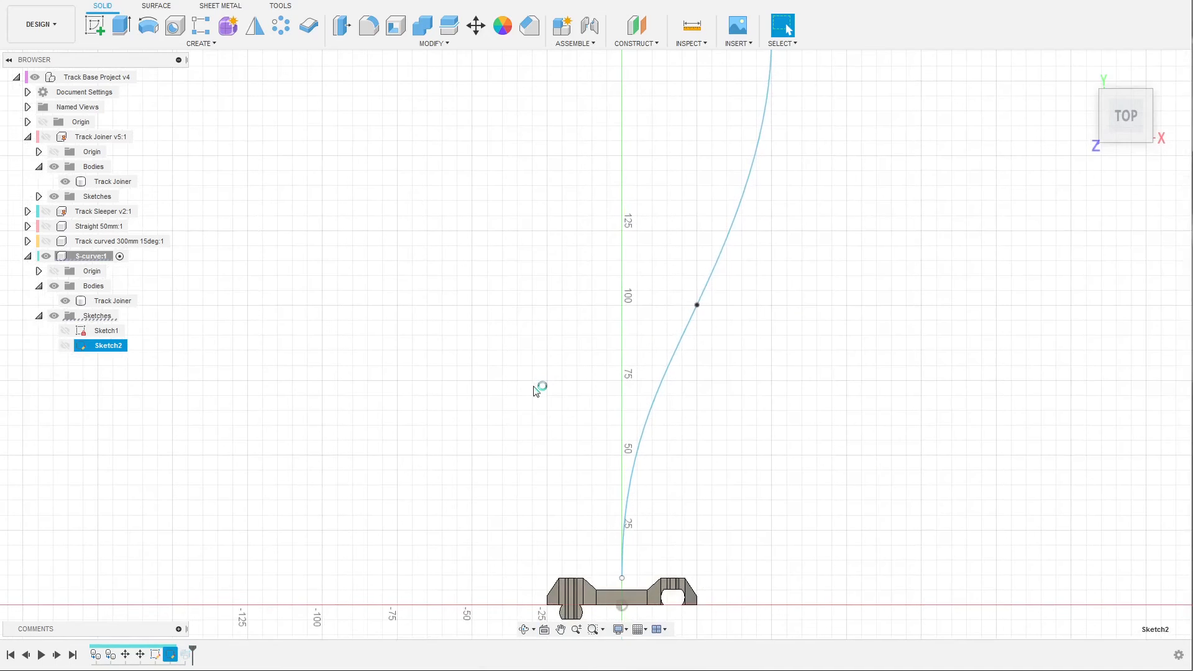
scroll(640, 373, down, 2)
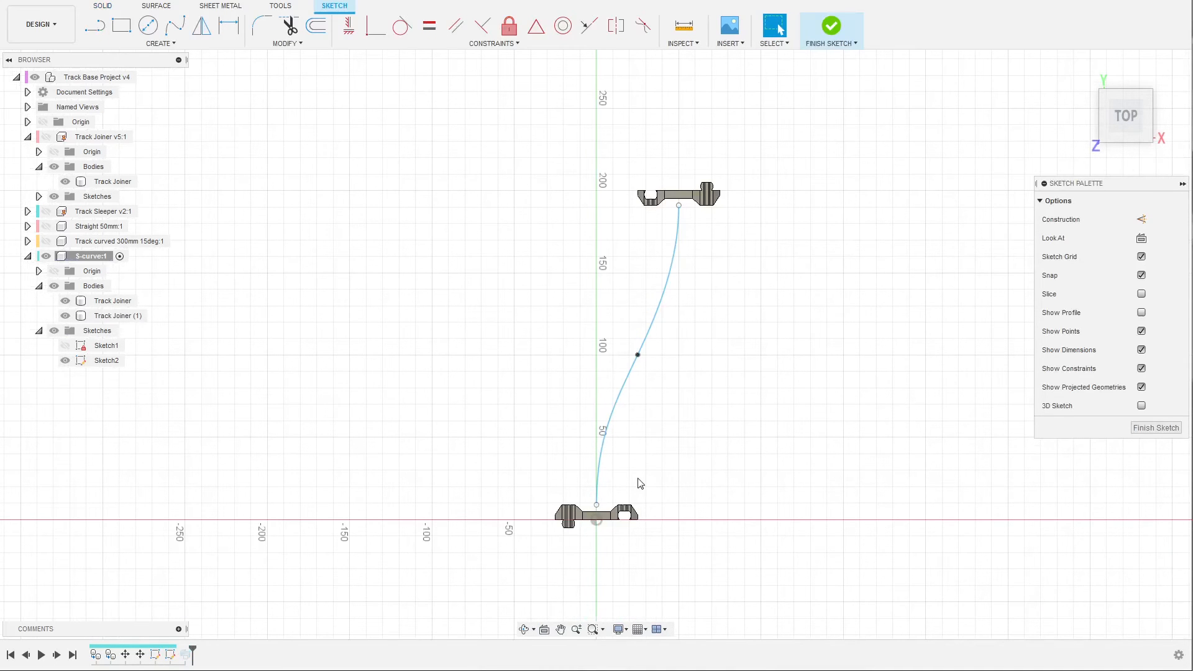
click(638, 356)
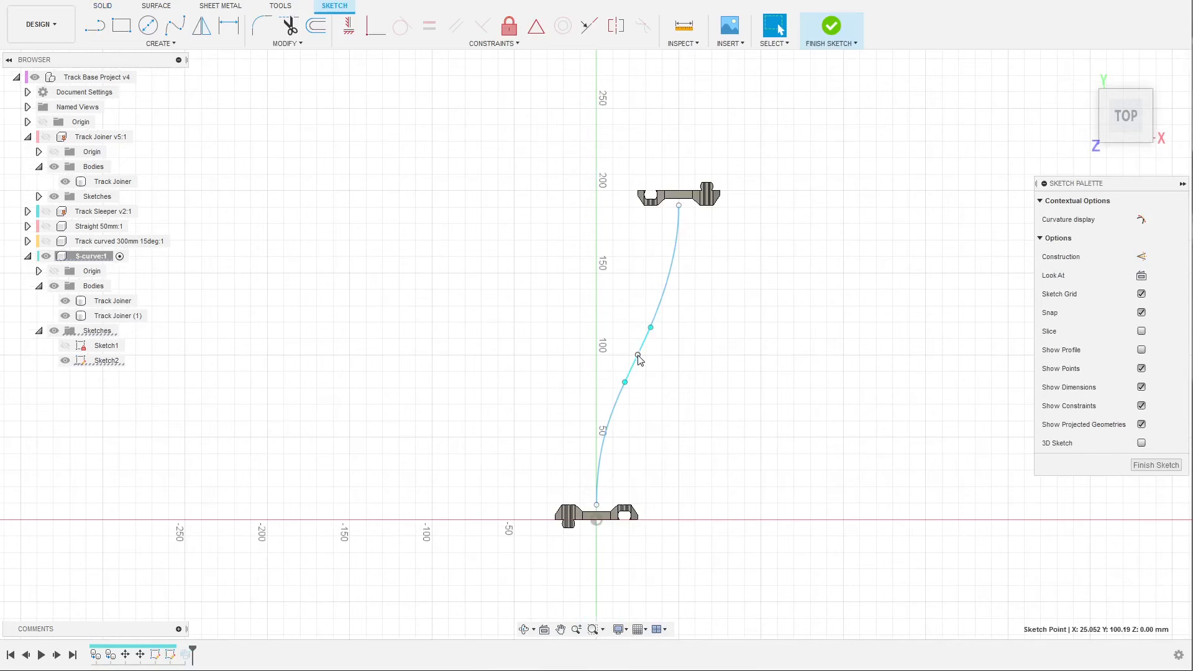
drag(650, 329, 677, 343)
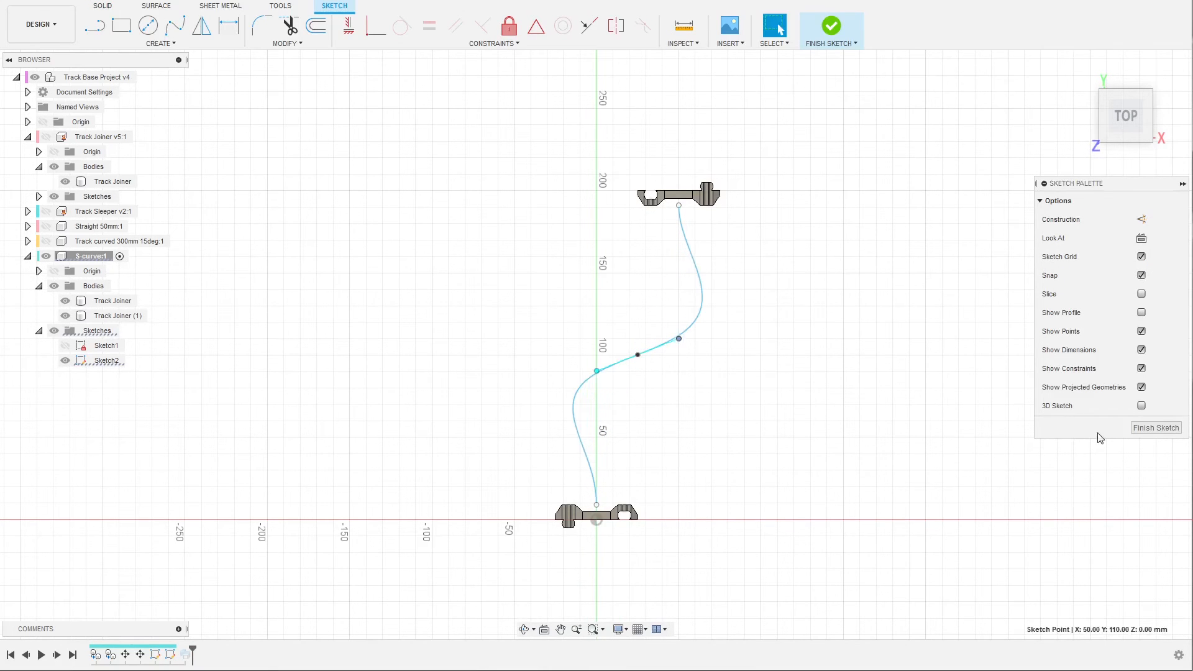
click(1156, 427)
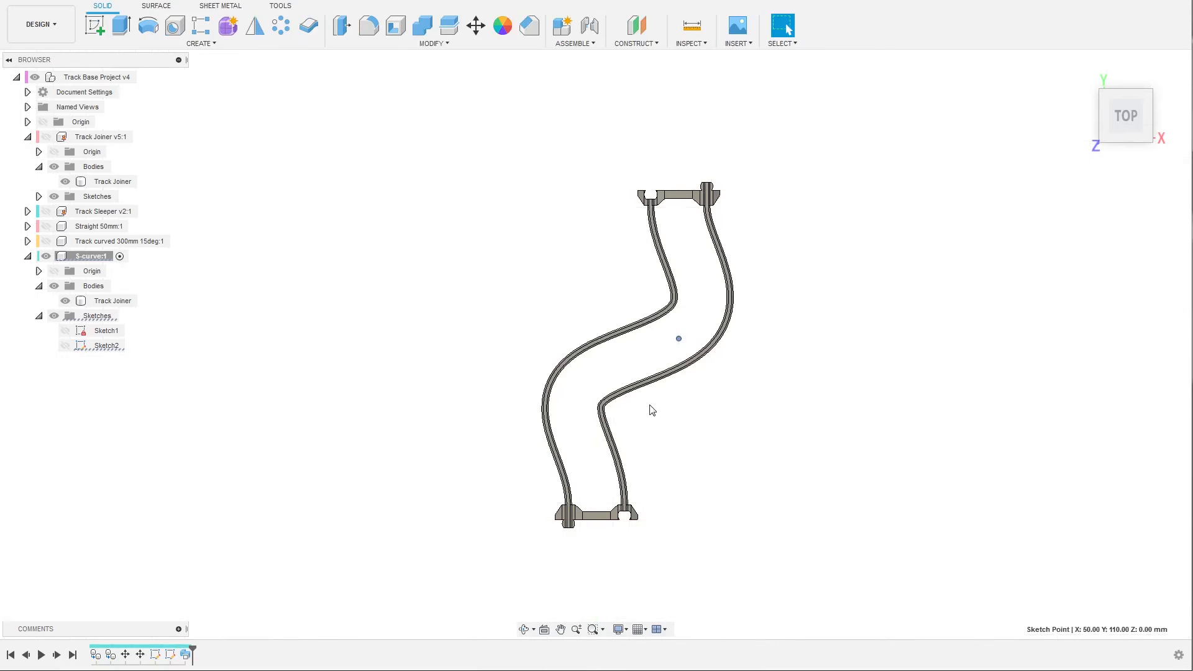
scroll(652, 410, up, 3)
shift+middle_drag(652, 414, 632, 320)
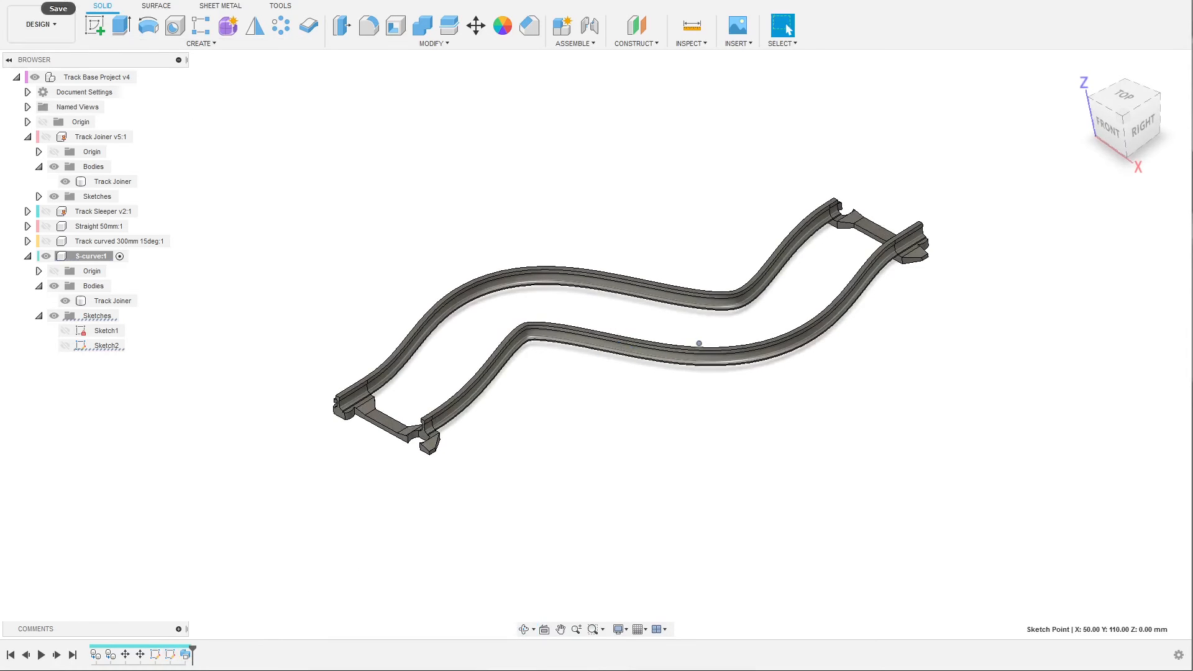
Undo the spline handle change in Sketch2, finish the sketch and view the restored S-curve track
key(ctrl+z)
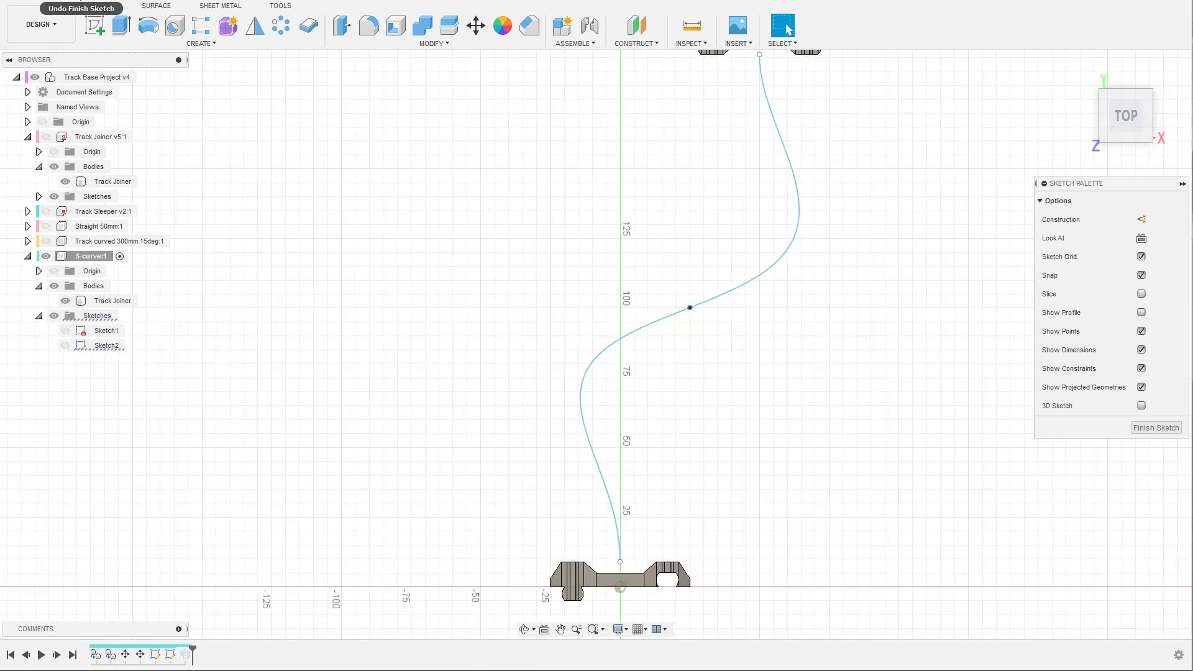
key(ctrl+z)
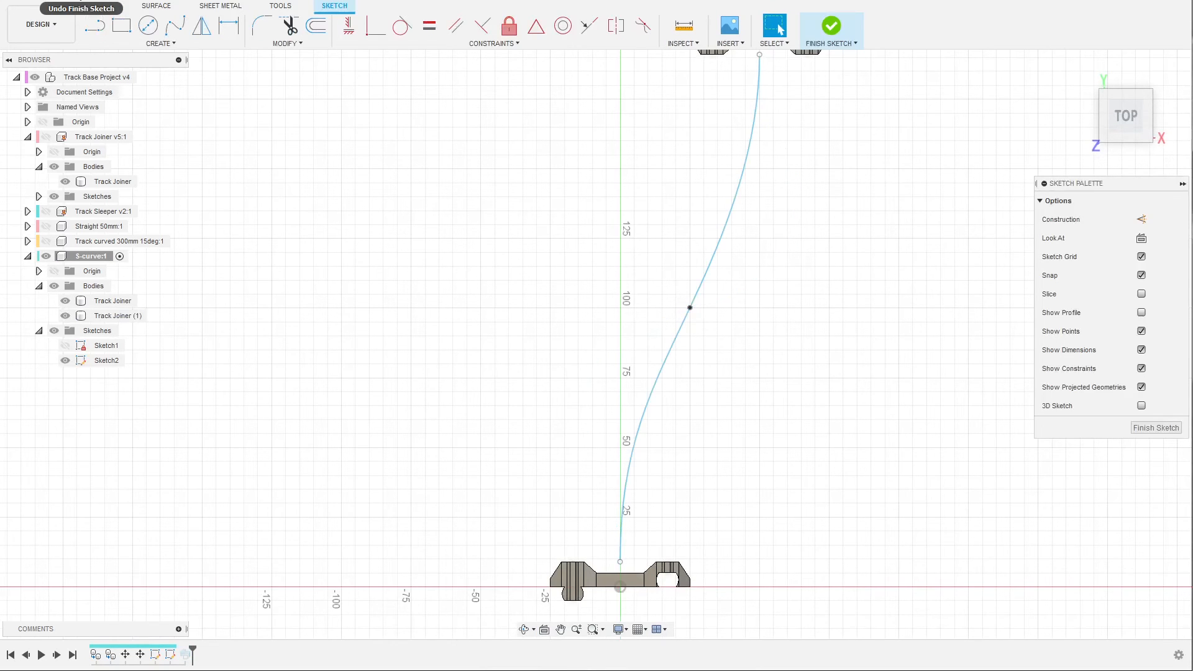
key(ctrl+z)
click(831, 28)
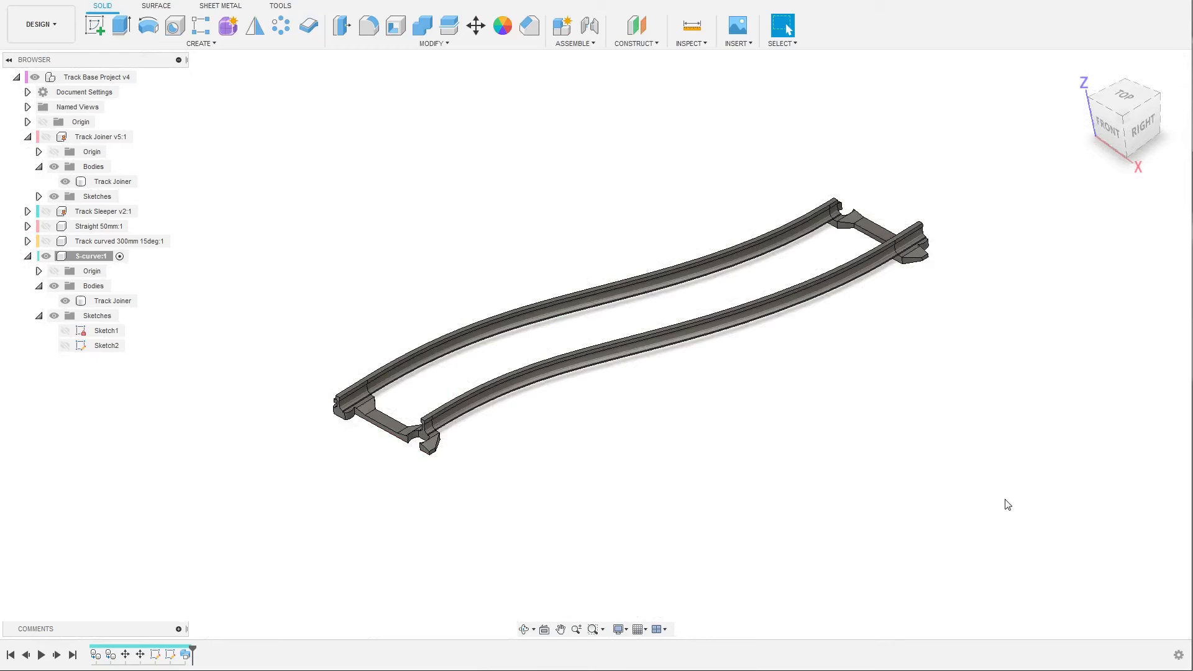
shift+middle_drag(851, 479, 812, 444)
scroll(679, 292, up, 2)
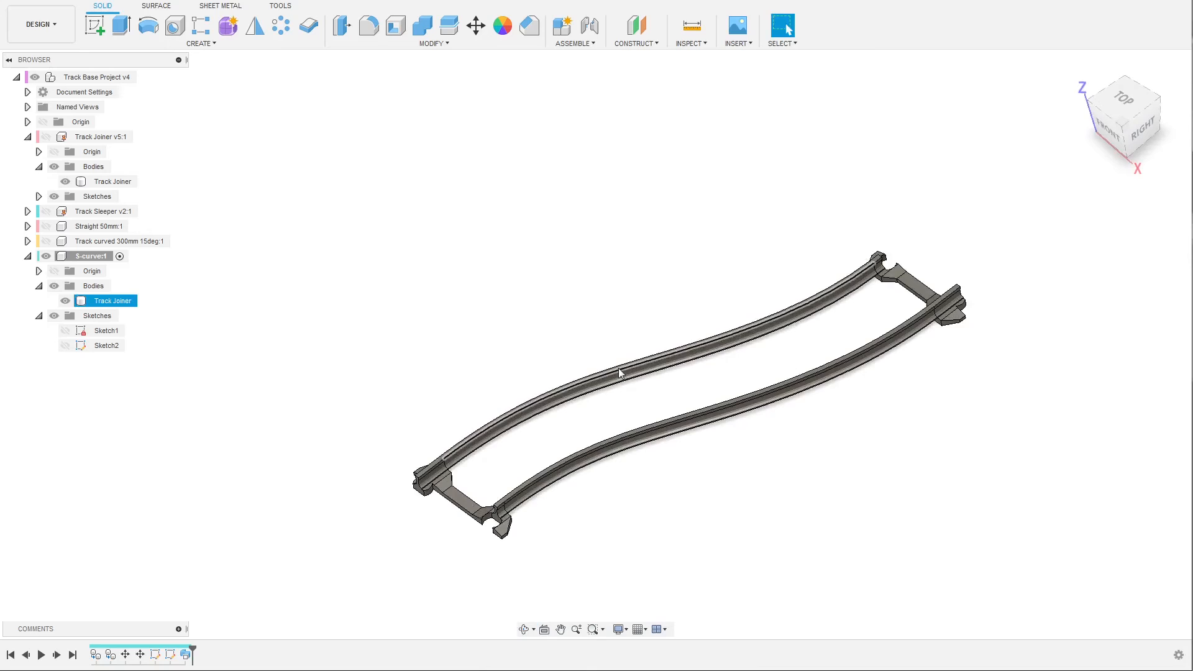
scroll(731, 534, up, 2)
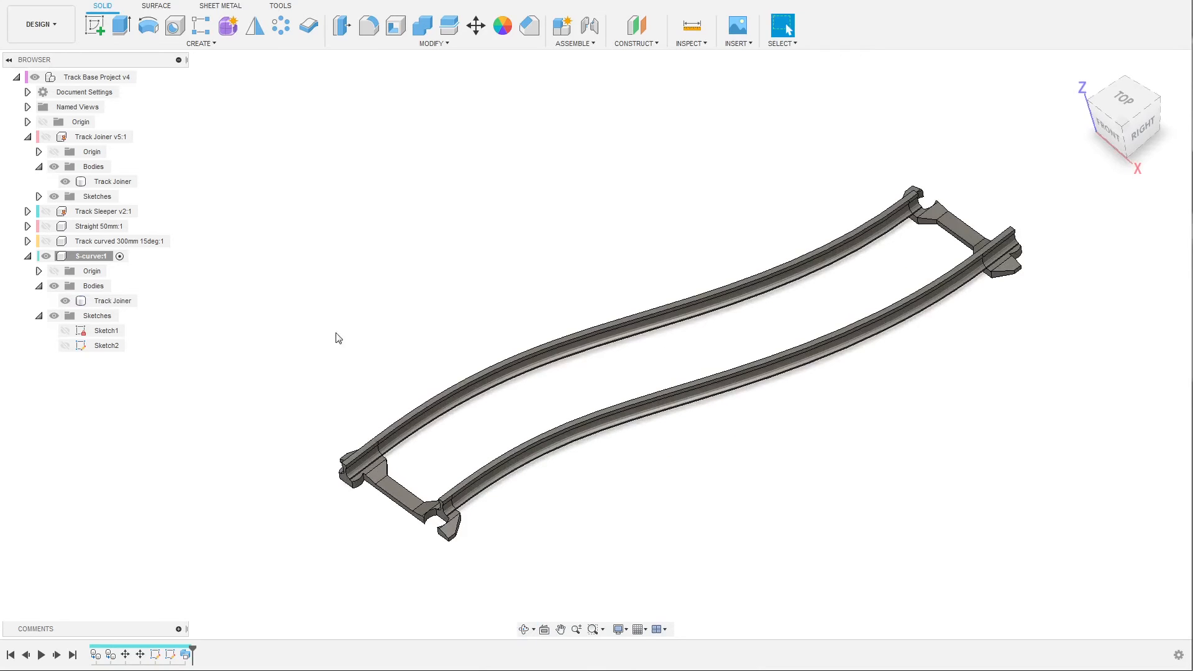
Collapse the Track Joiner component, show and expand the Track Sleeper component, and copy its Track Sleeper body
click(28, 137)
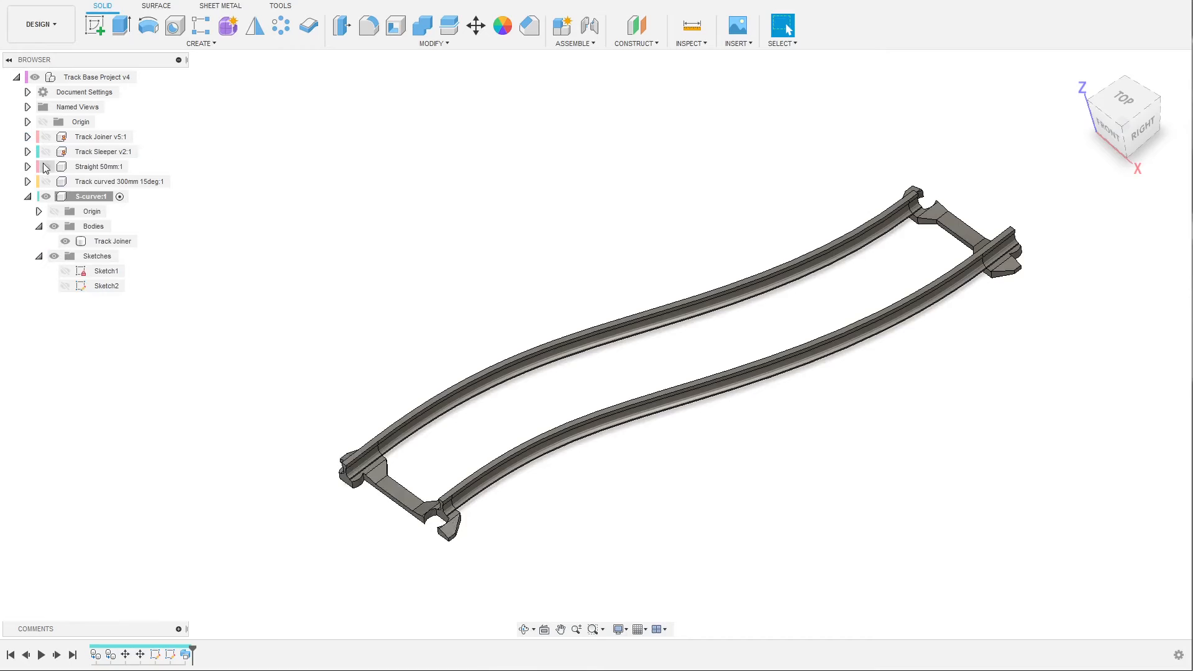
click(28, 152)
click(45, 151)
right_click(126, 200)
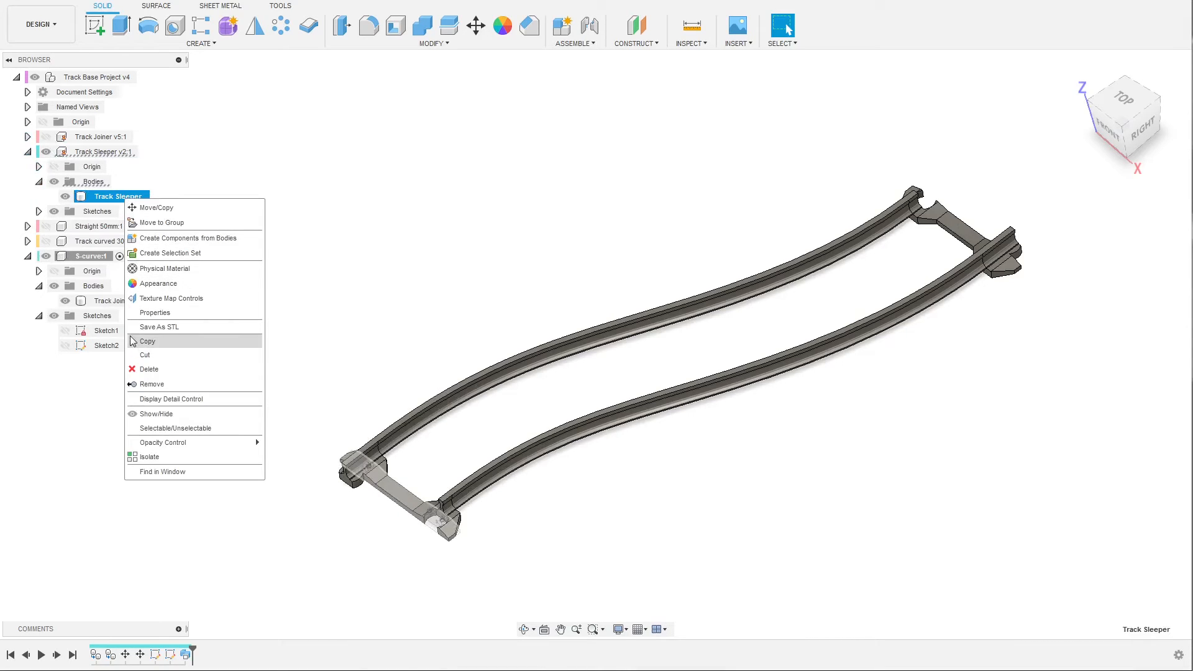
click(81, 390)
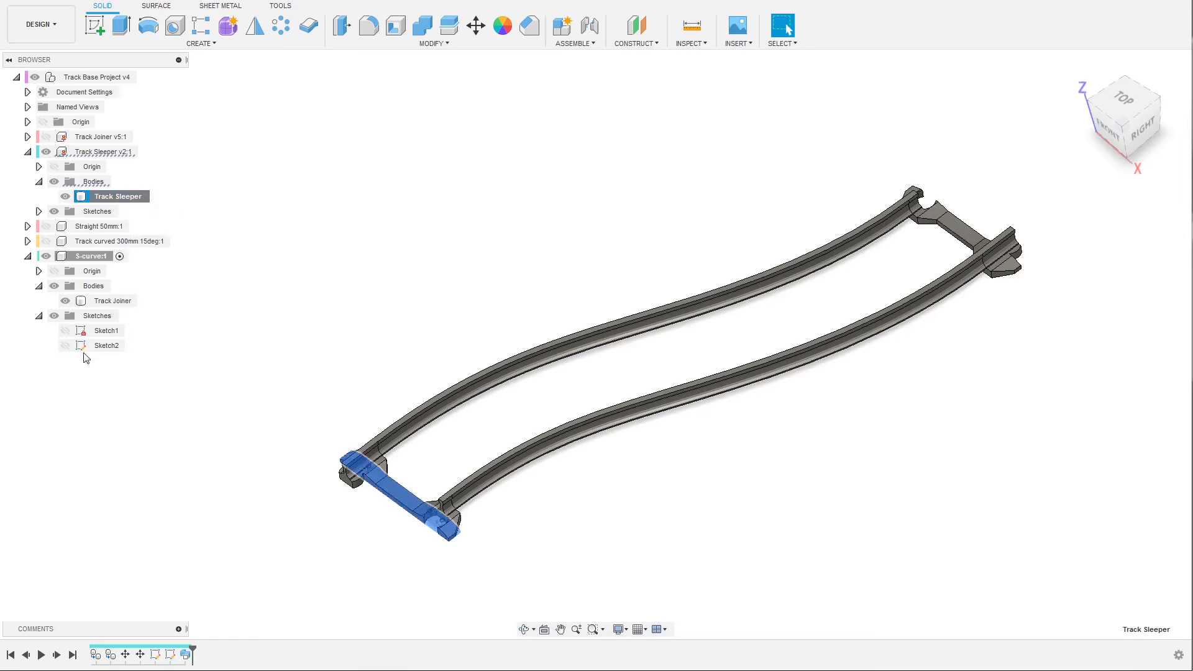
right_click(106, 200)
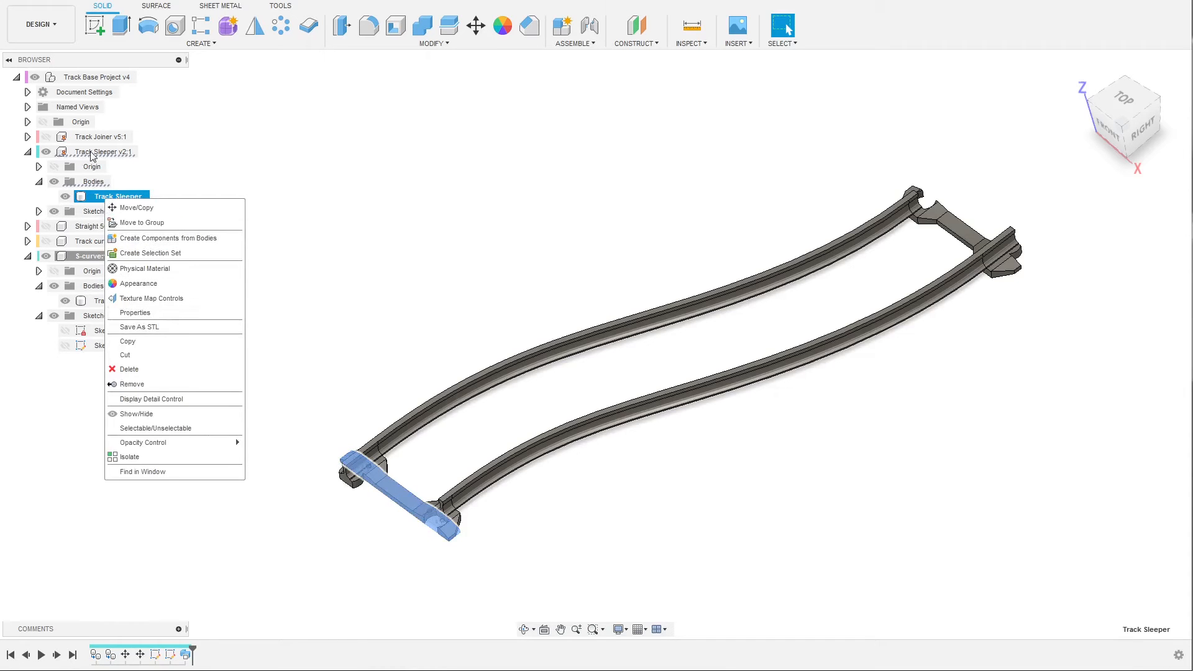
click(138, 343)
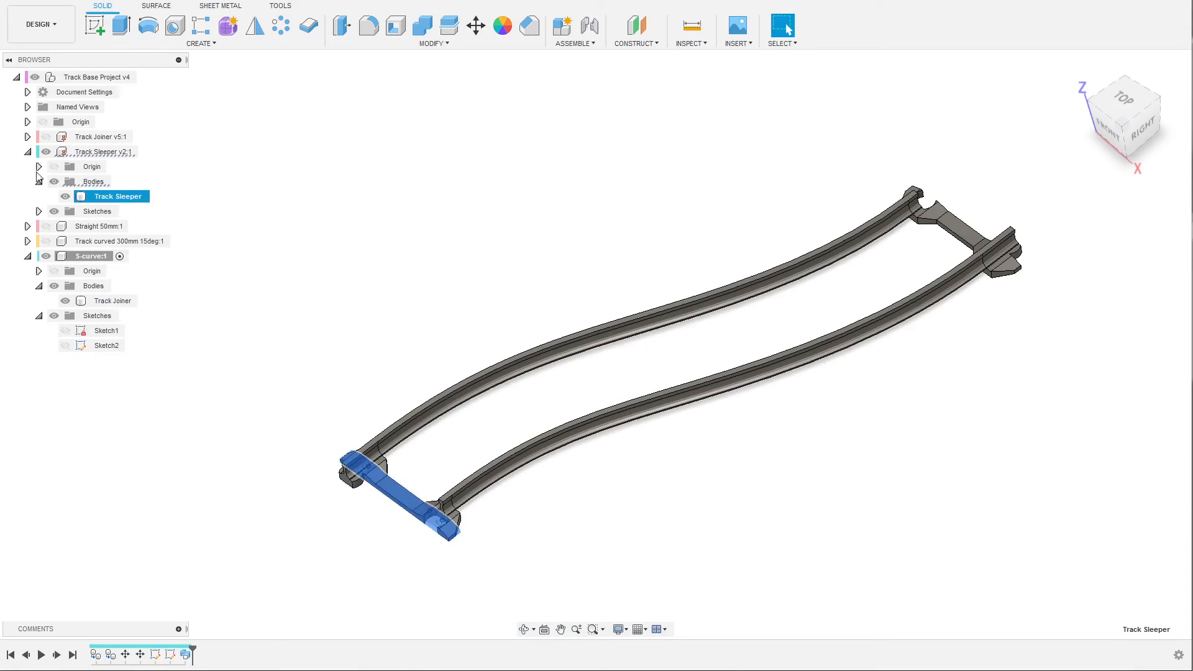
Hide and collapse the Track Sleeper component, and paste the copied body into the S-curve component's bodies with zero move distances and angles
click(27, 152)
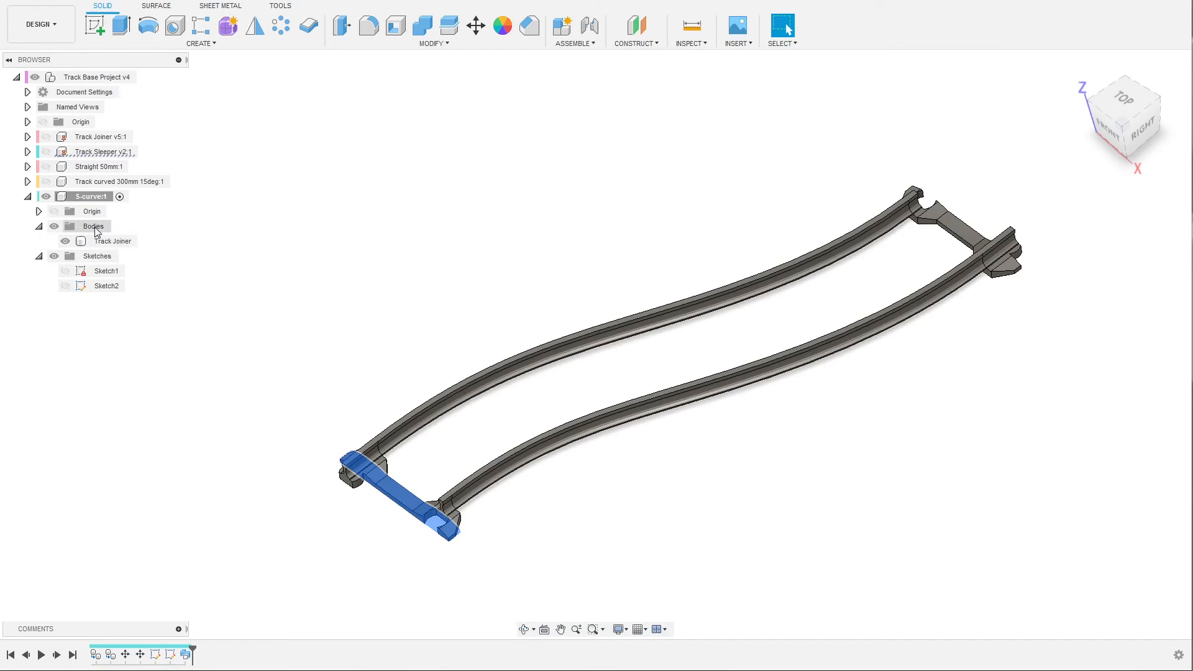
right_click(95, 228)
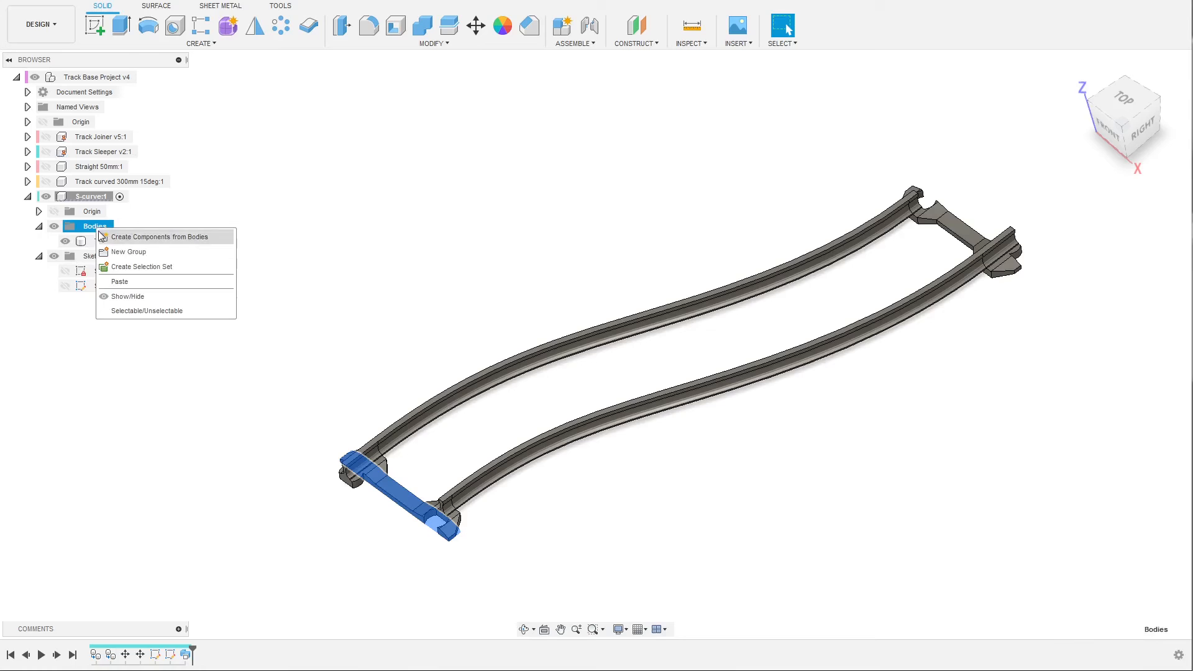
click(149, 284)
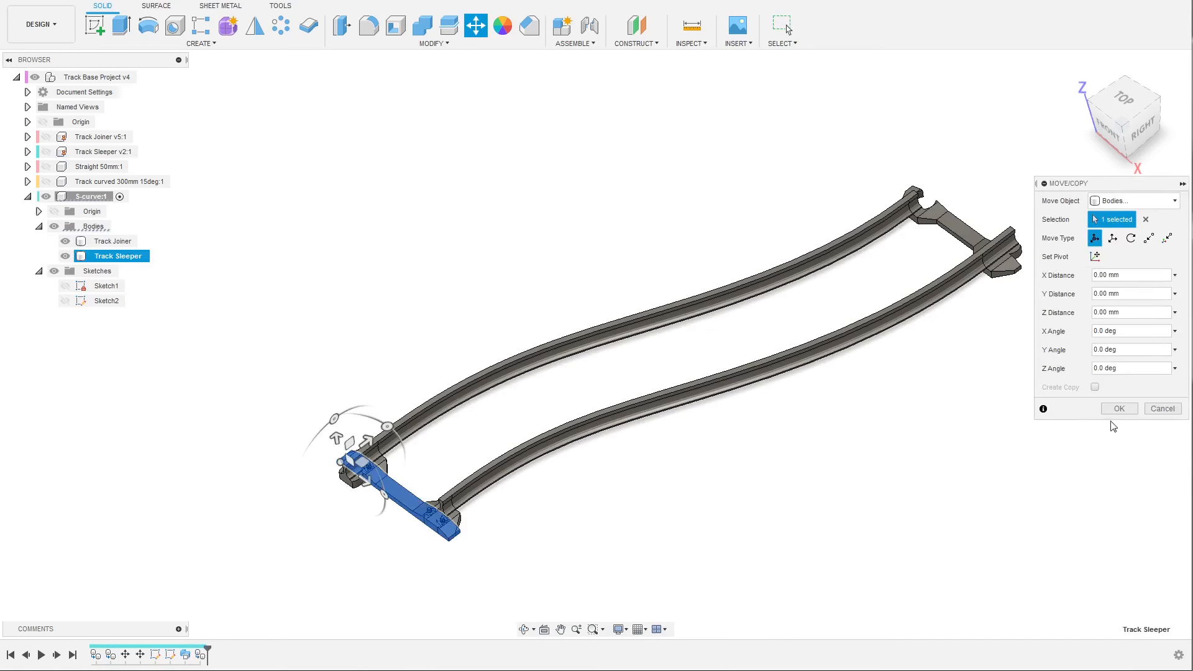
click(1119, 408)
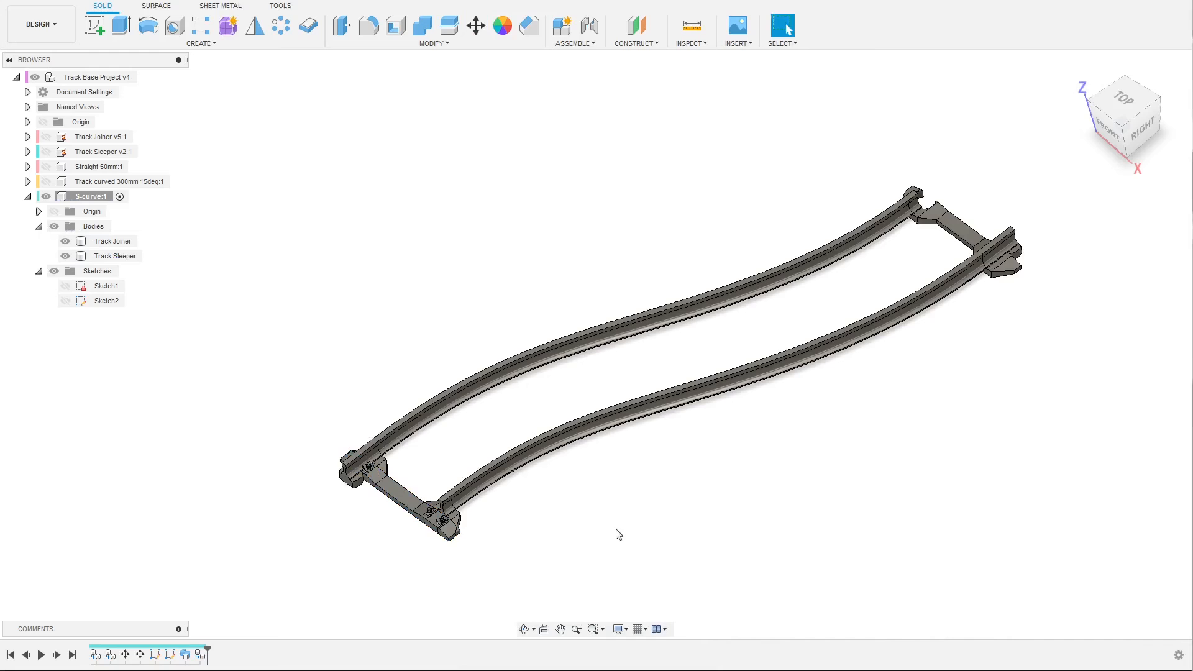
scroll(334, 520, down, 1)
scroll(377, 514, up, 1)
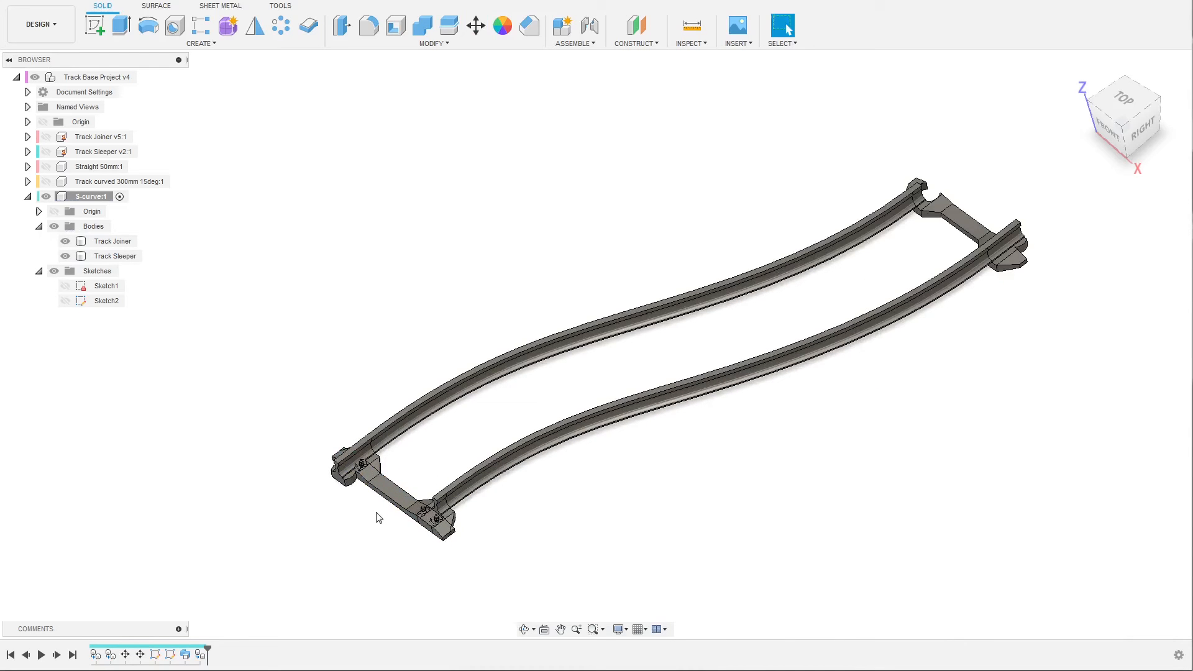
scroll(572, 550, up, 1)
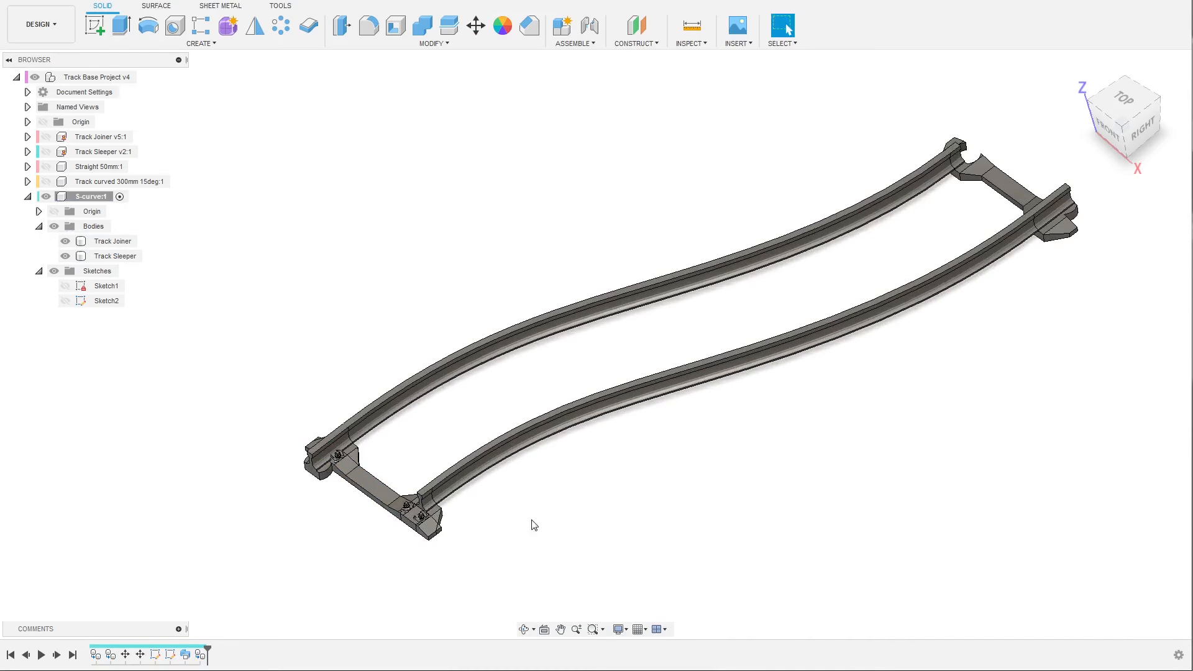
Show Sketch2 and start a Pattern on Path of the S-curve's Track Sleeper body, using the centre spline as the path
click(117, 258)
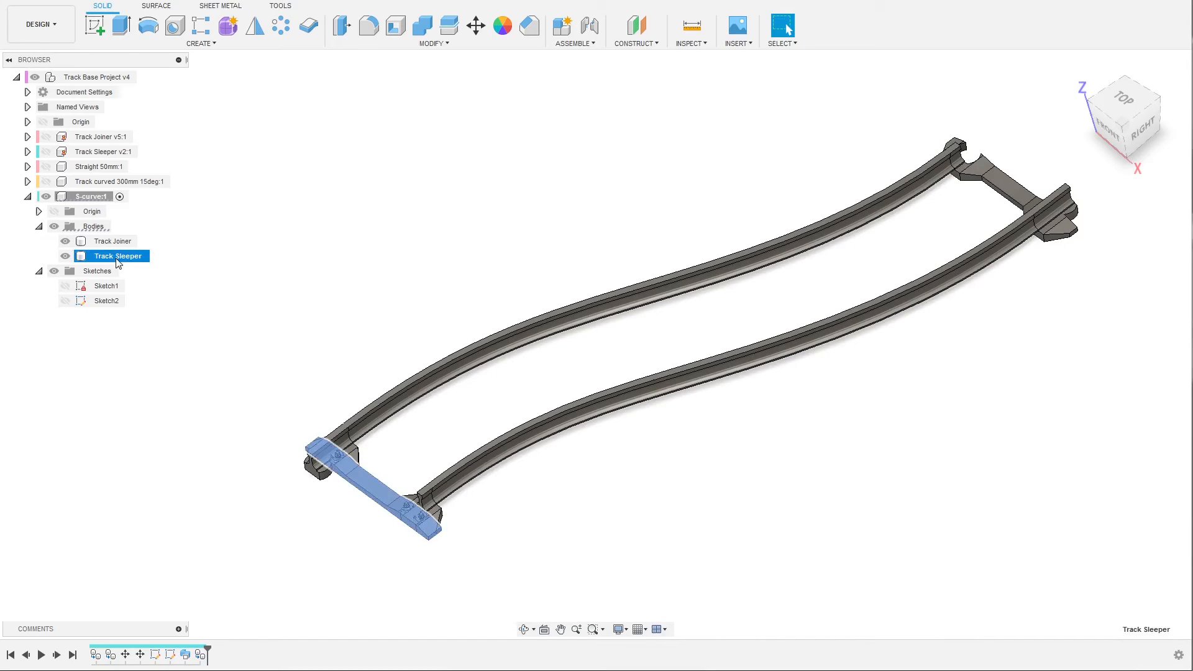
click(111, 328)
click(66, 301)
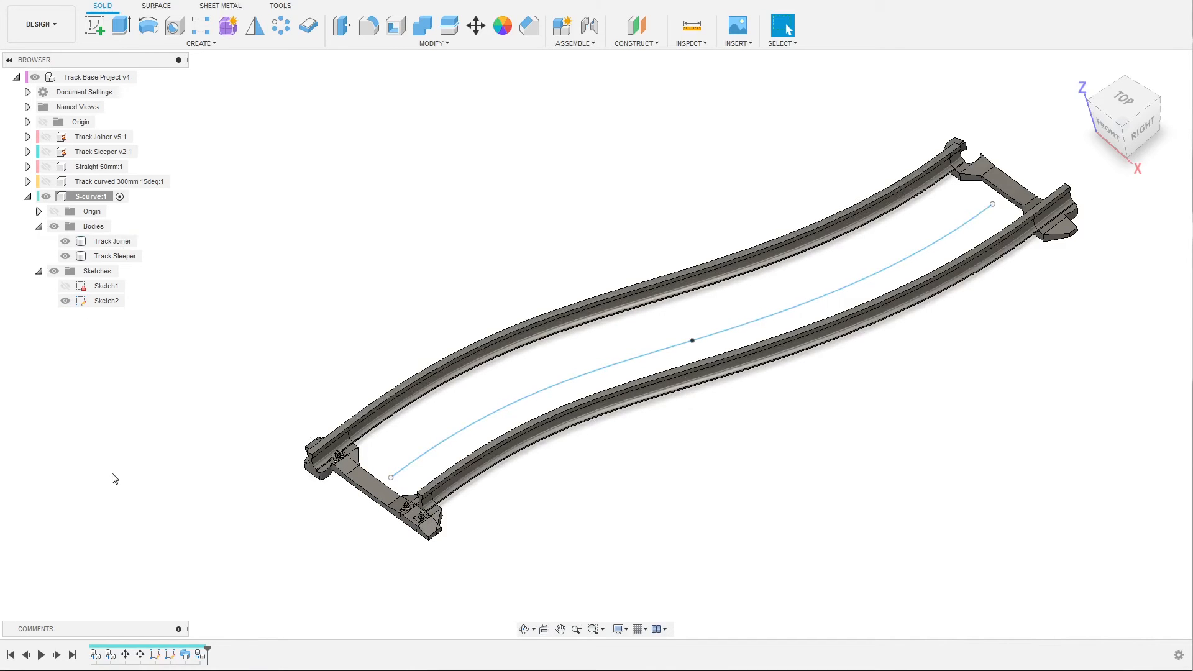
click(113, 254)
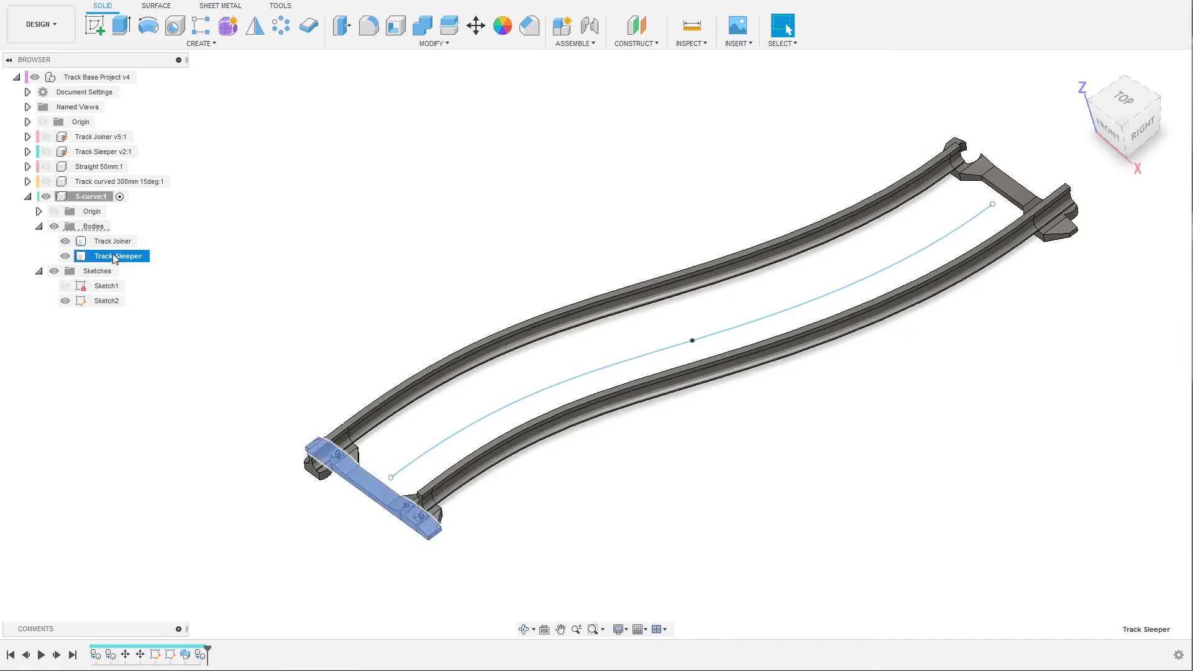
click(192, 47)
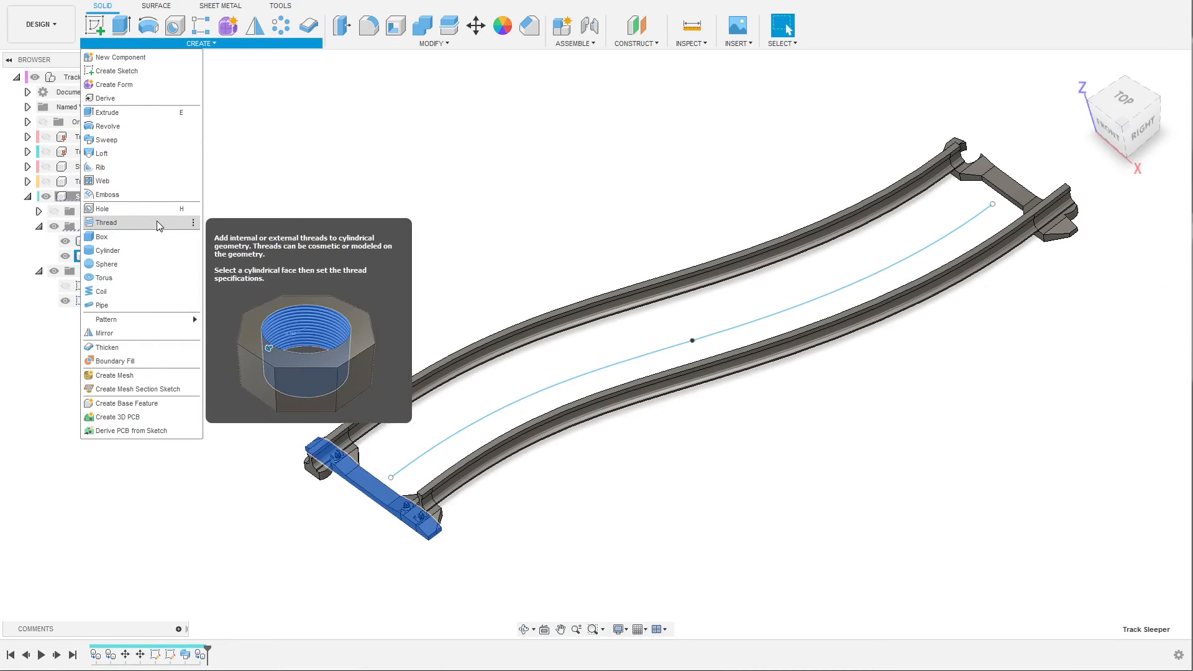
mouse_move(144, 319)
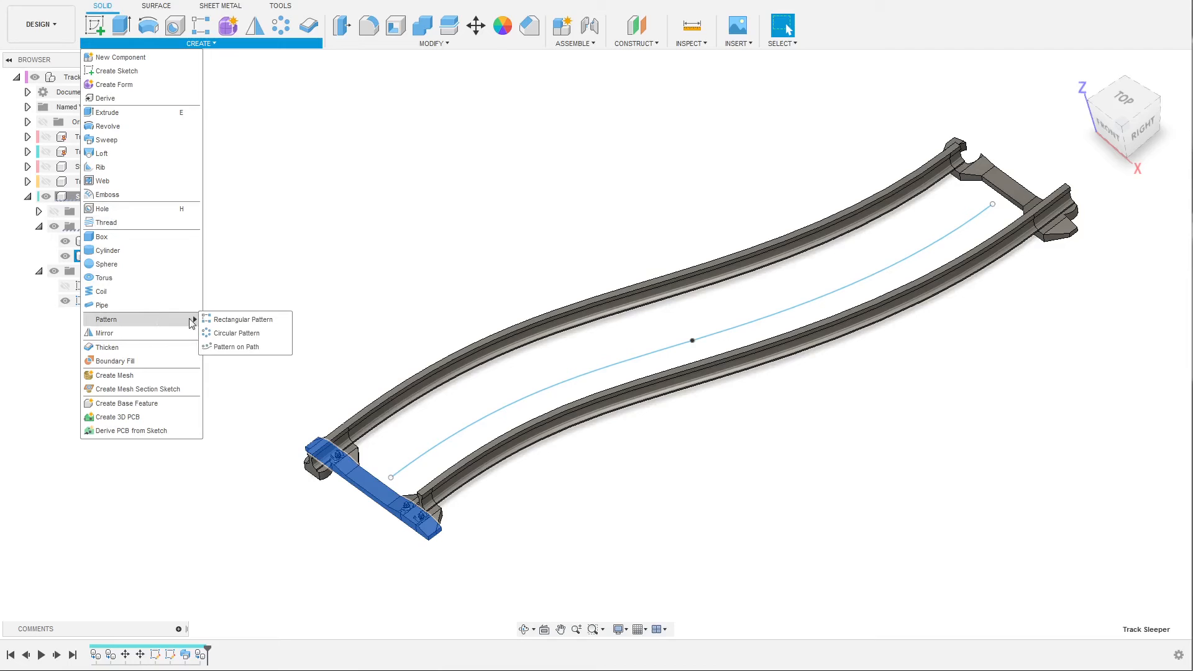
click(238, 347)
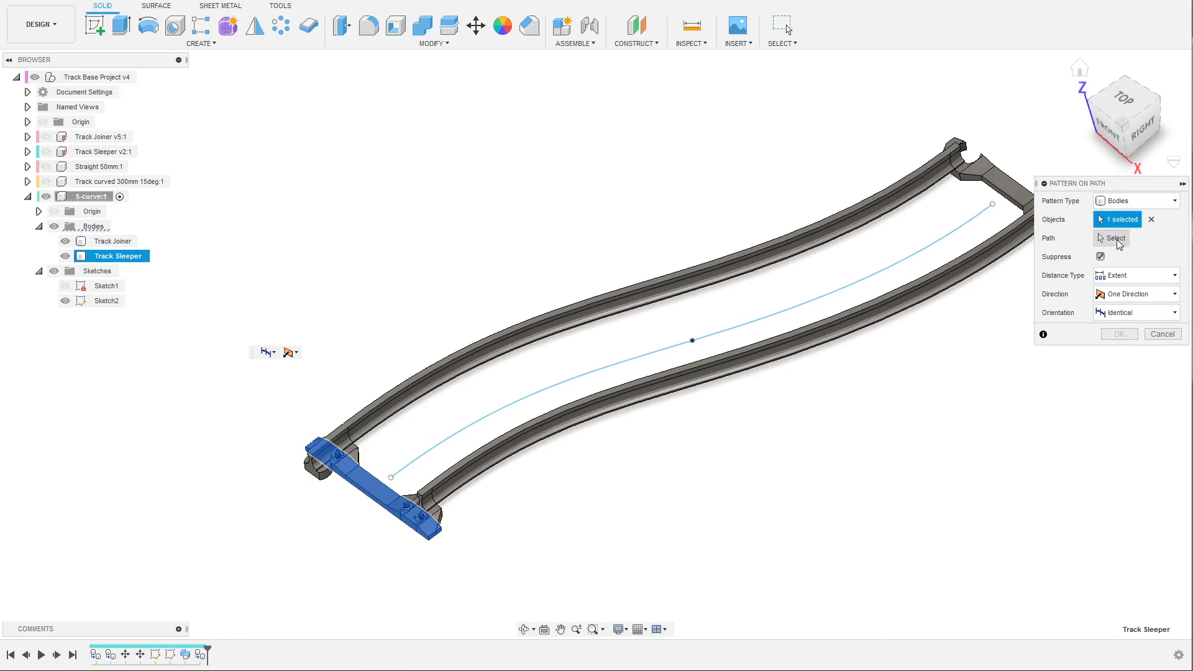
click(1116, 239)
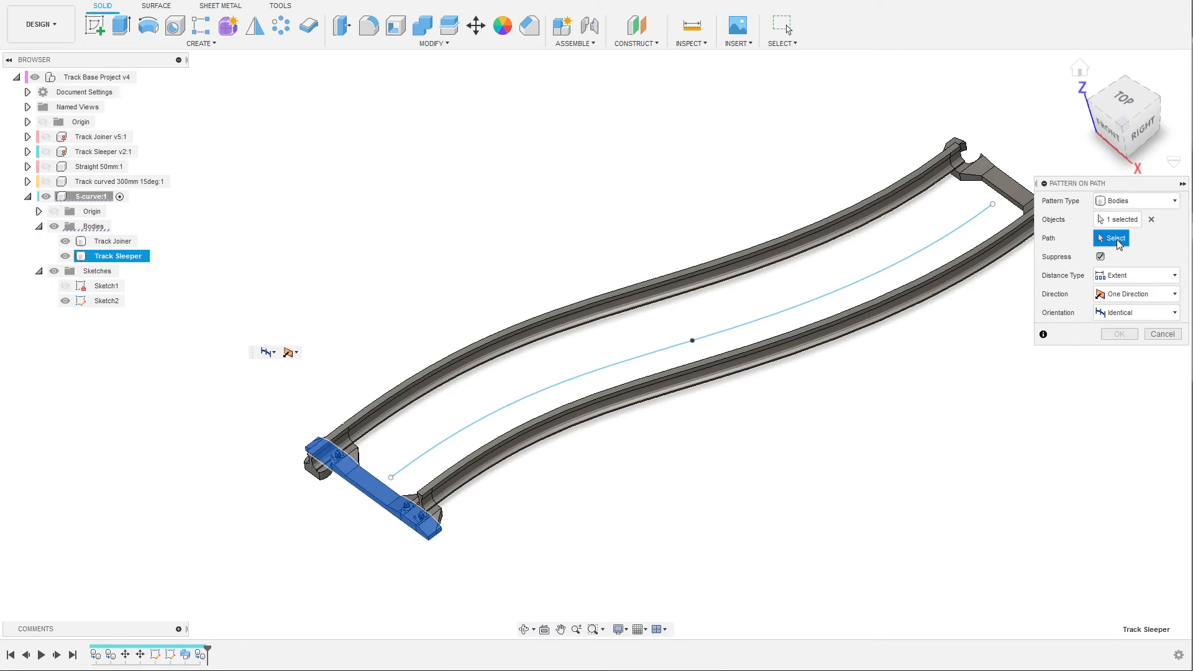
click(833, 299)
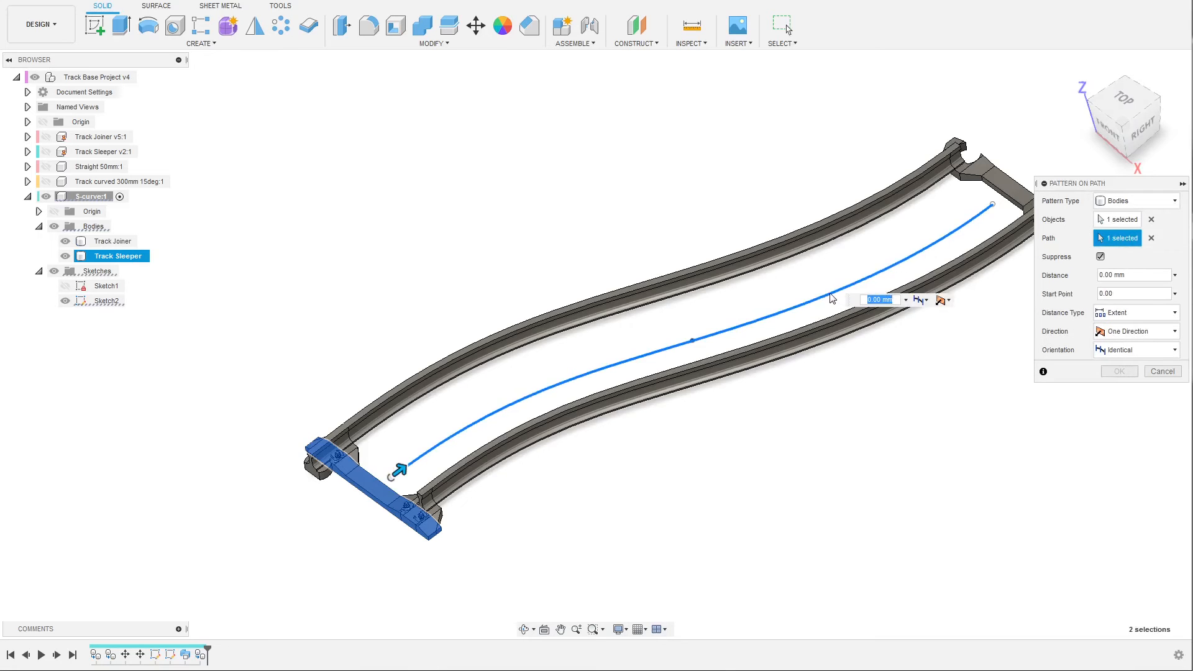
Extend the pattern distance along the spline to about 203.69 mm, aligning the last sleeper with the far Track Joiner
scroll(407, 372, down, 1)
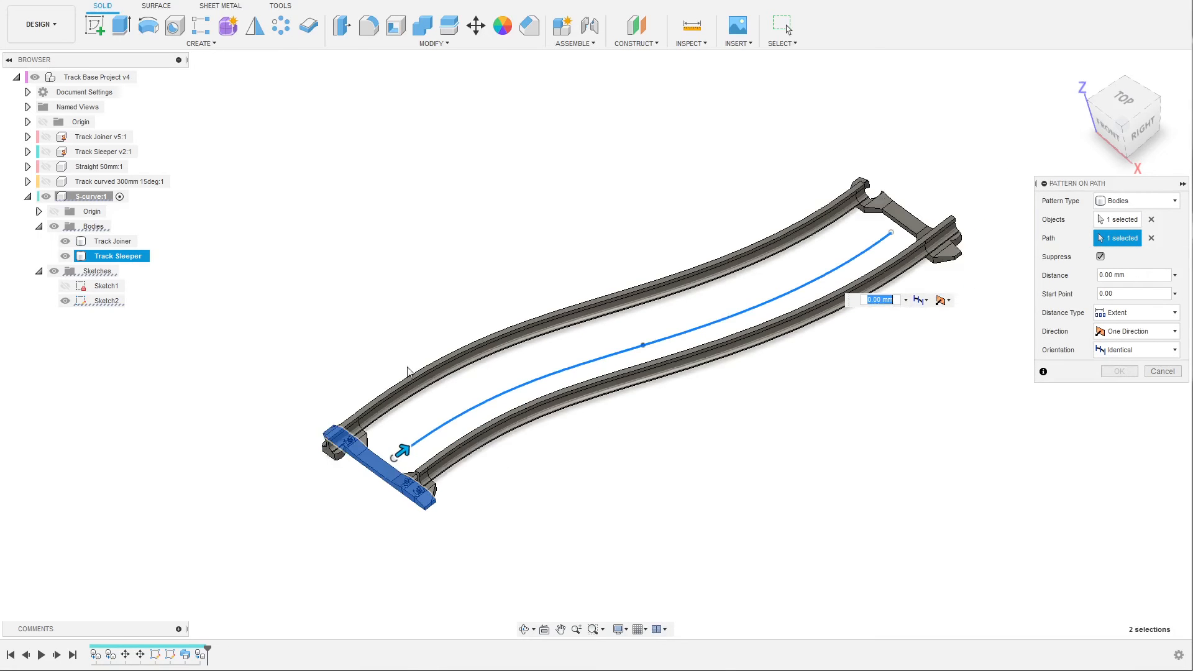
click(1124, 99)
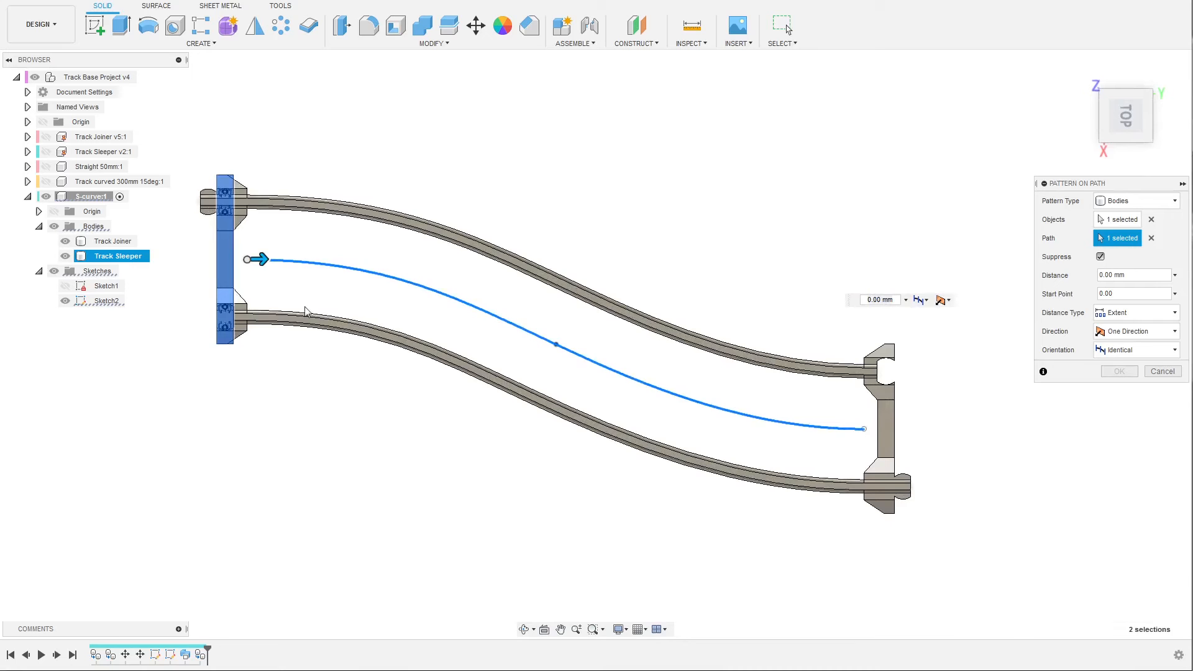
drag(259, 259, 343, 266)
drag(547, 309, 921, 428)
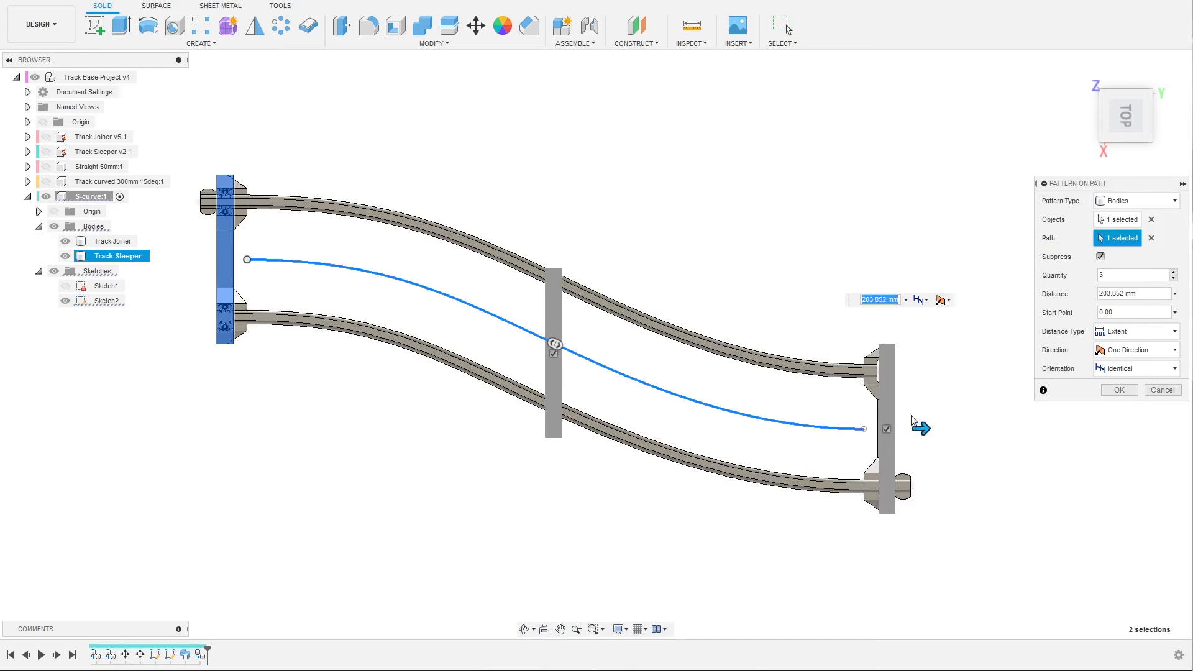
scroll(911, 421, up, 2)
scroll(972, 480, down, 2)
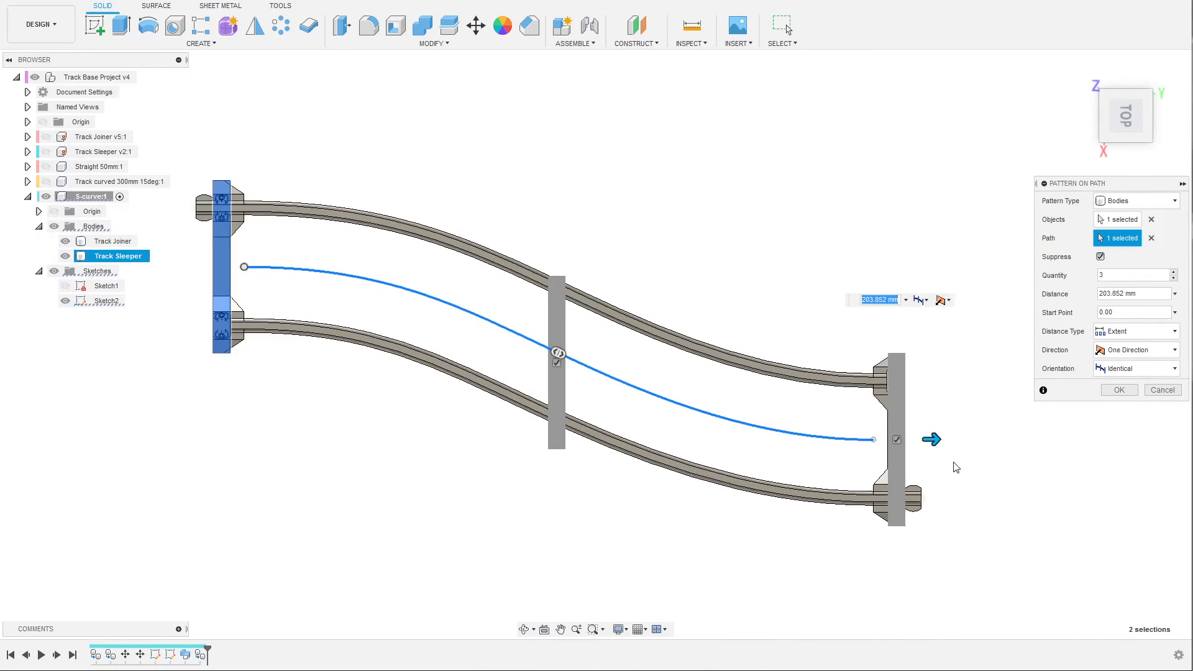
scroll(373, 185, up, 1)
drag(985, 467, 982, 466)
scroll(1068, 497, down, 2)
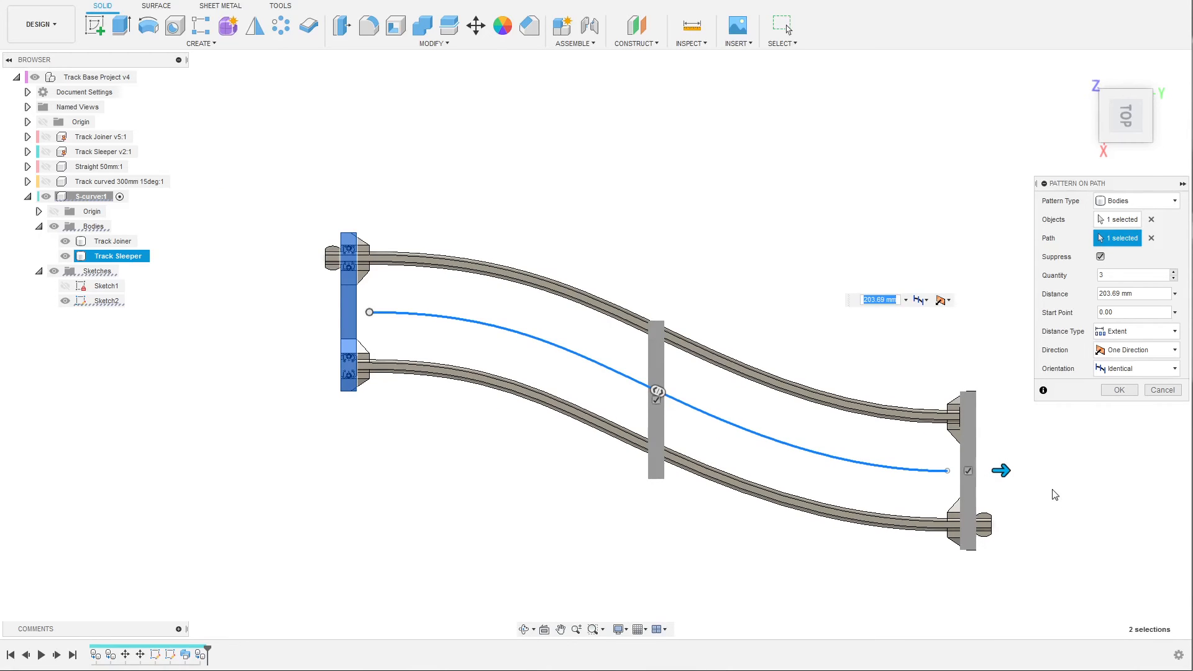
scroll(1054, 493, up, 1)
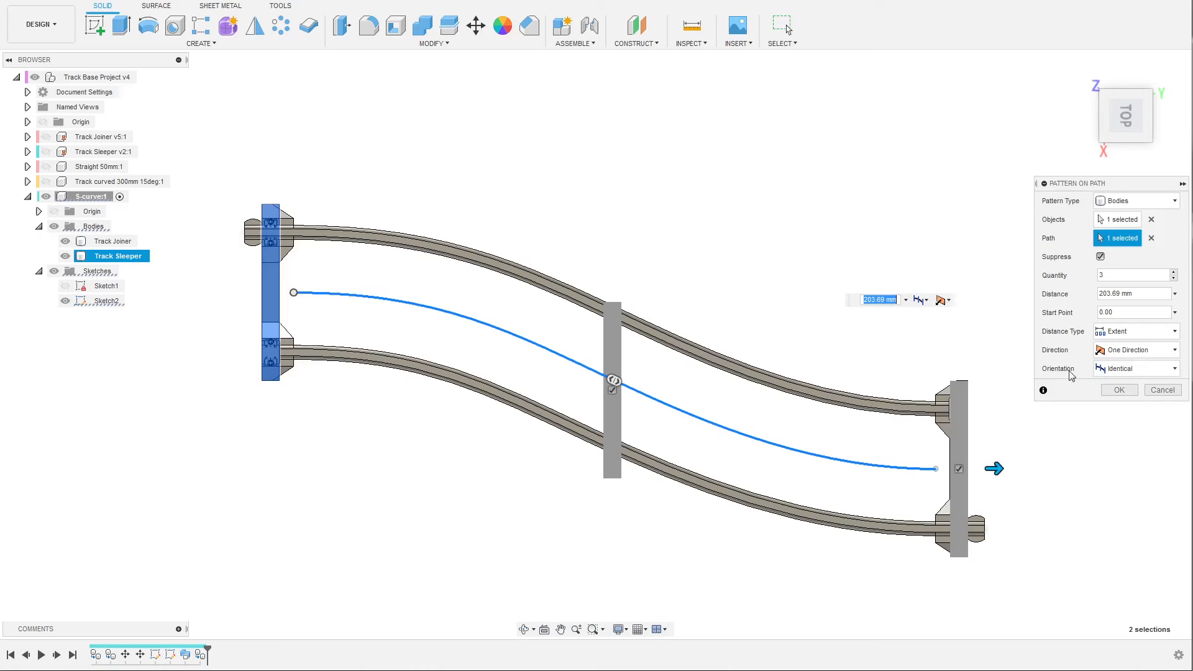
Orient the patterned sleepers to Path Direction, set the quantity to 10, and create the pattern
click(1163, 372)
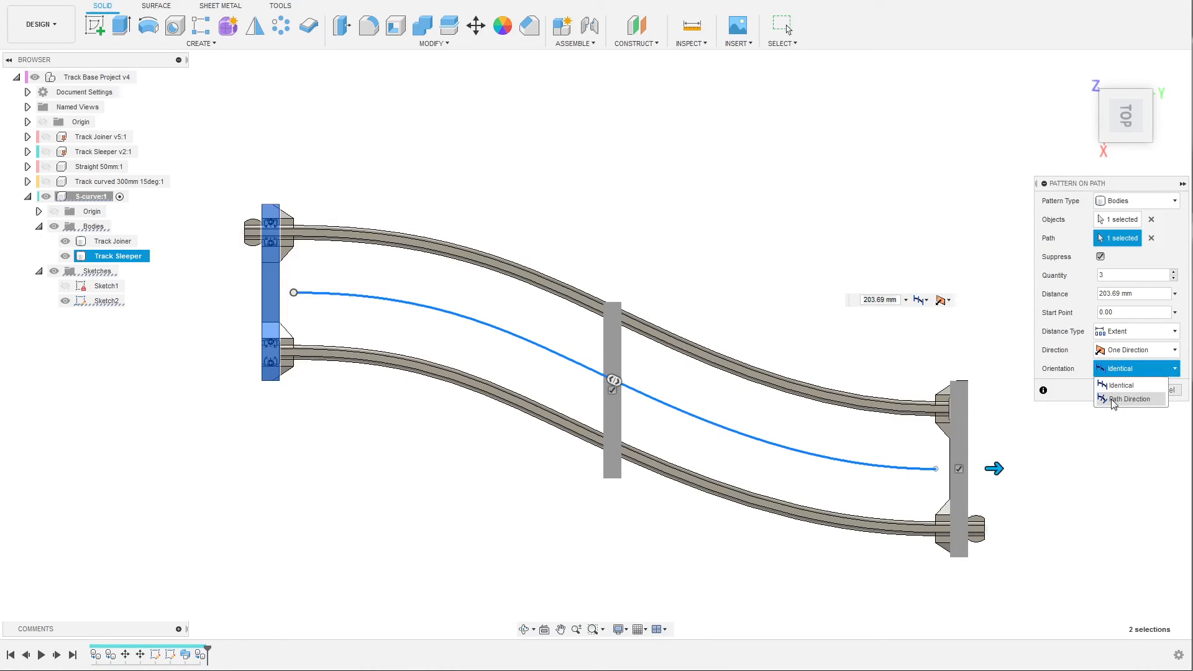
click(1132, 400)
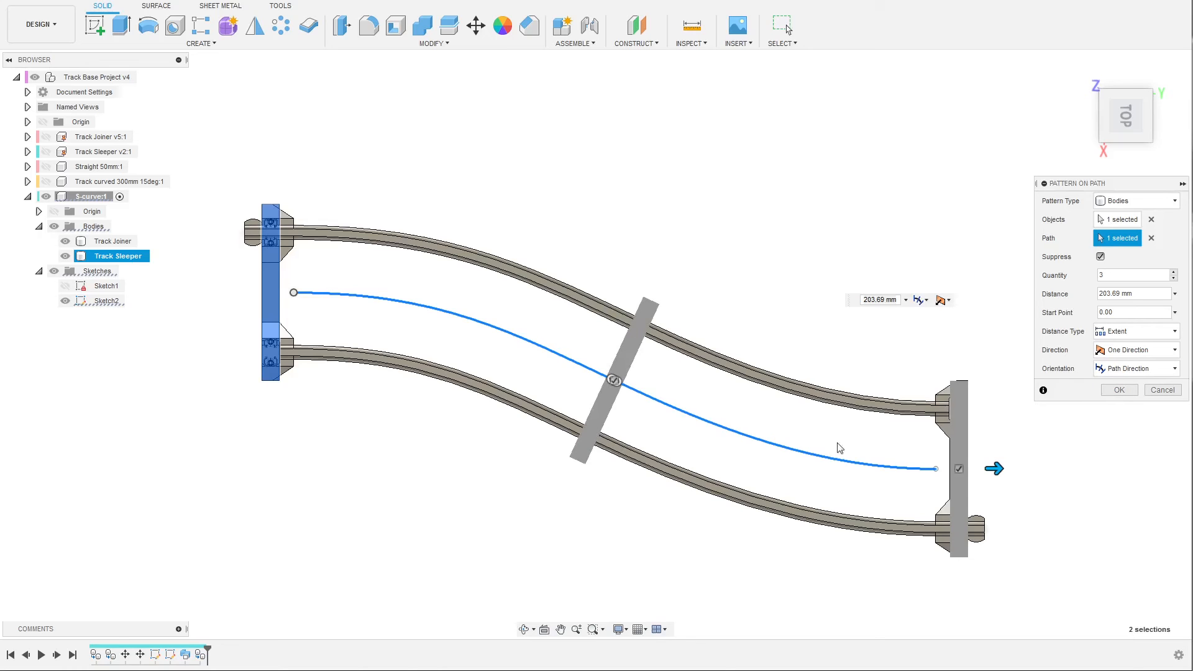
click(1113, 273)
text(10)
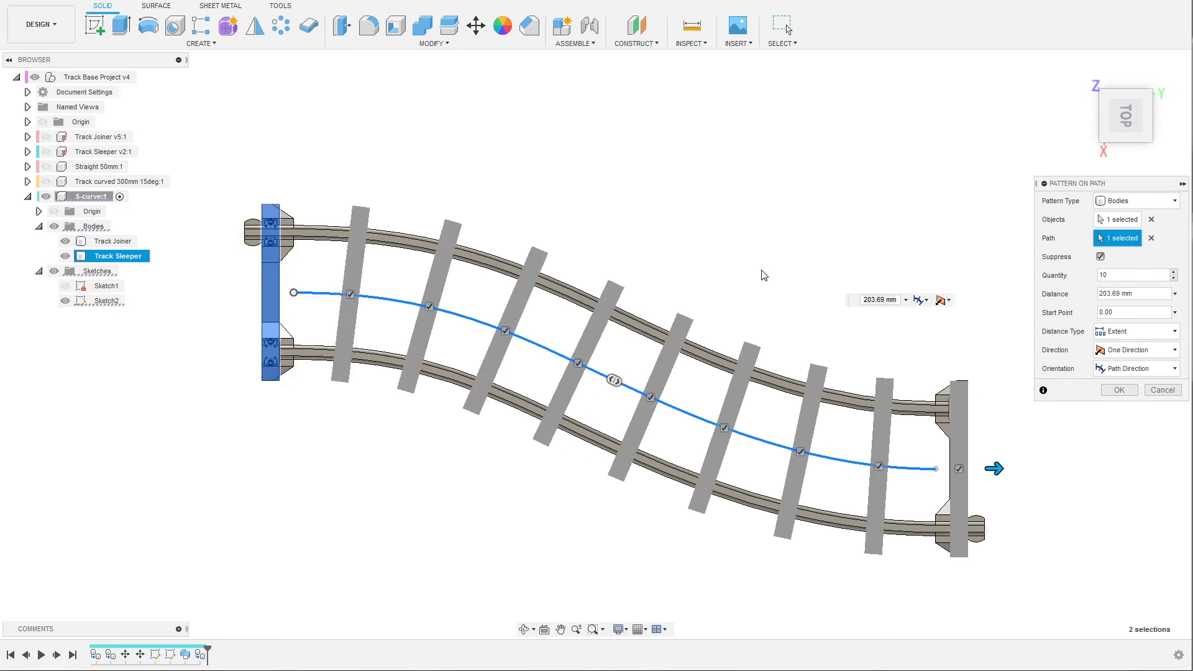
shift+middle_drag(746, 247, 825, 223)
click(1120, 391)
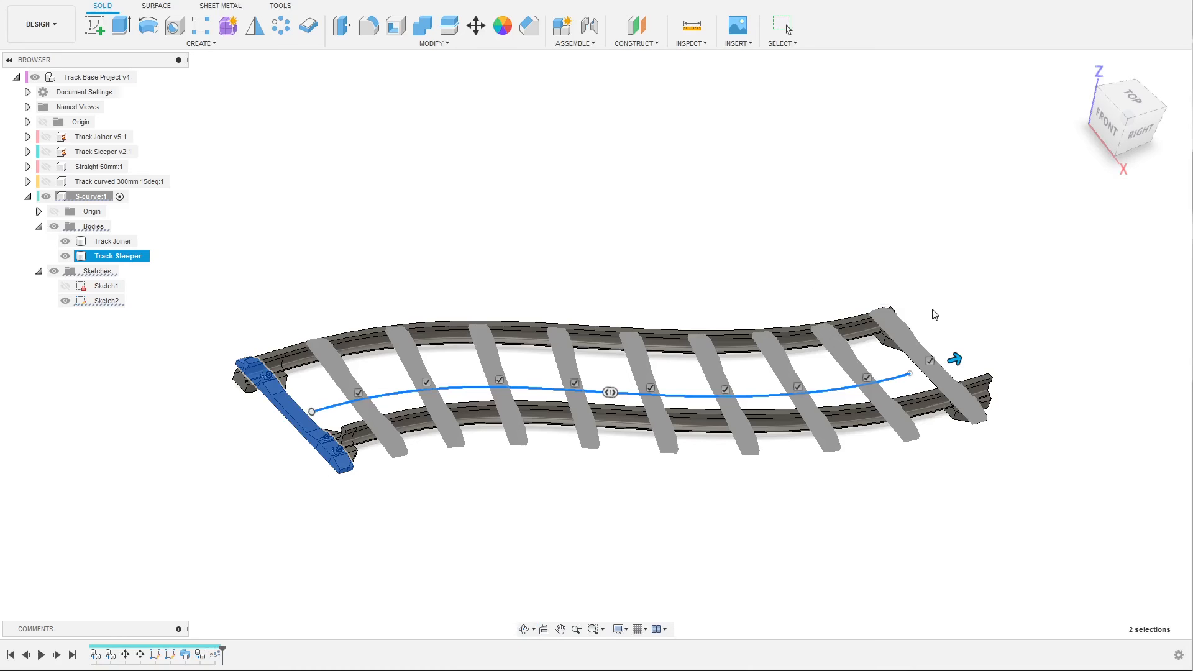
Remove the first and last sleepers, Track Sleeper and Track Sleeper (9), which overlap the Track Joiners at both ends
mouse_move(1026, 320)
shift+middle_down()
mouse_move(934, 328)
mouse_move(1014, 359)
mouse_move(1003, 308)
mouse_move(1014, 311)
mouse_move(1006, 326)
shift+middle_up()
scroll(466, 348, up, 1)
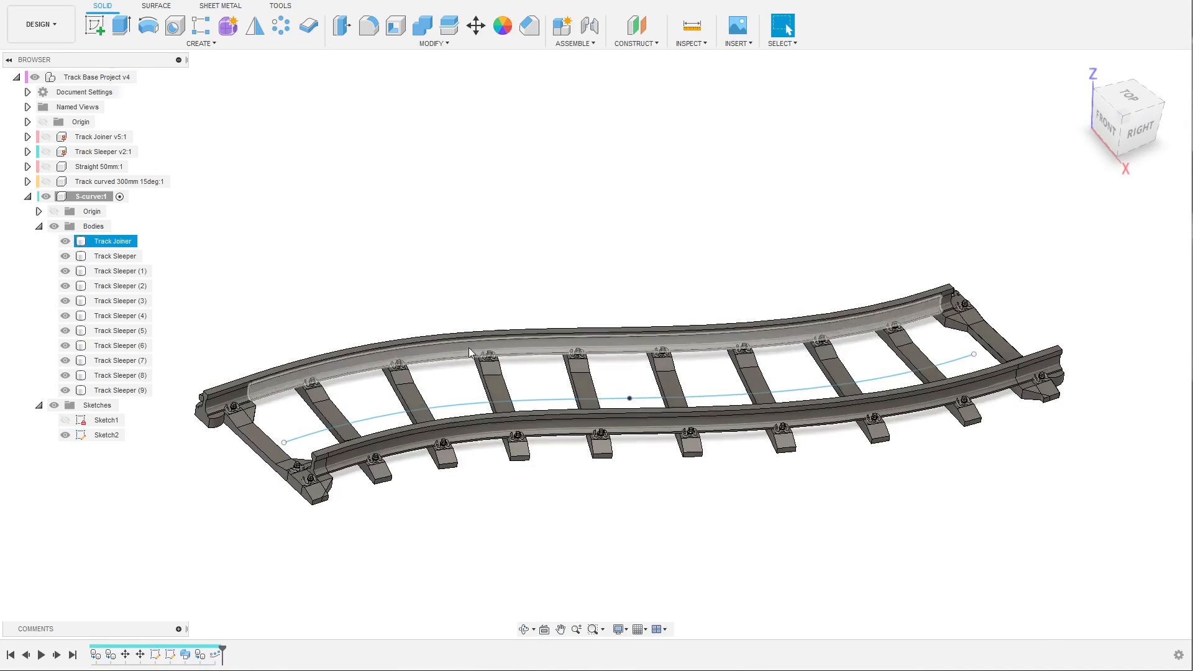
click(110, 257)
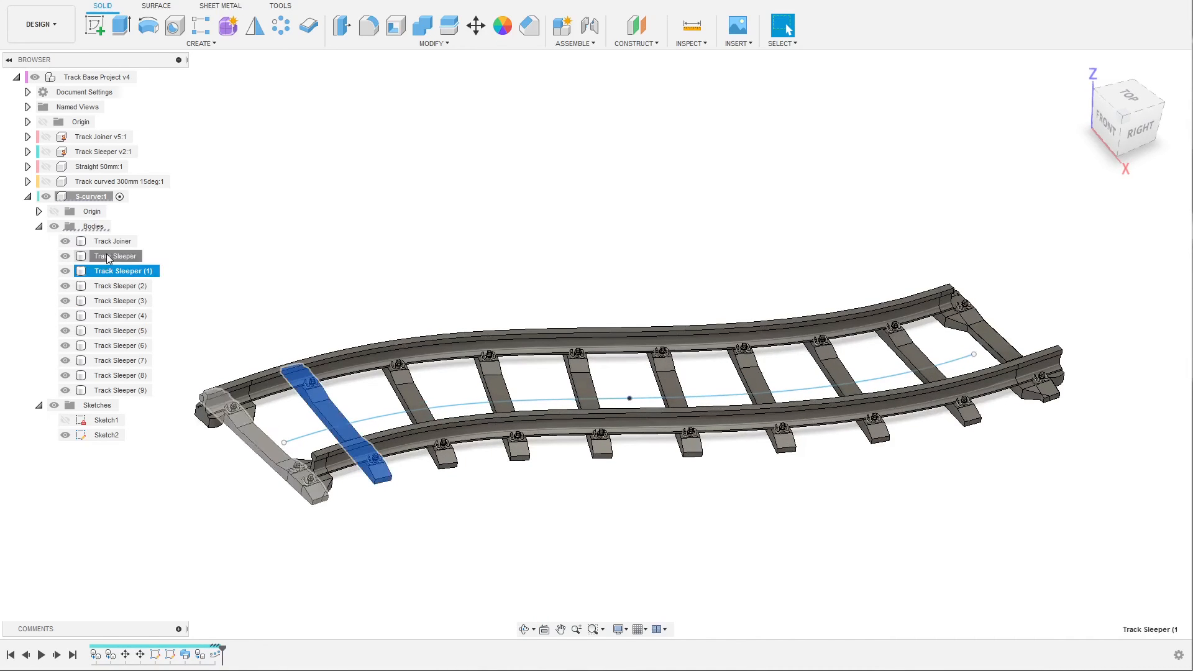
ctrl+click(123, 393)
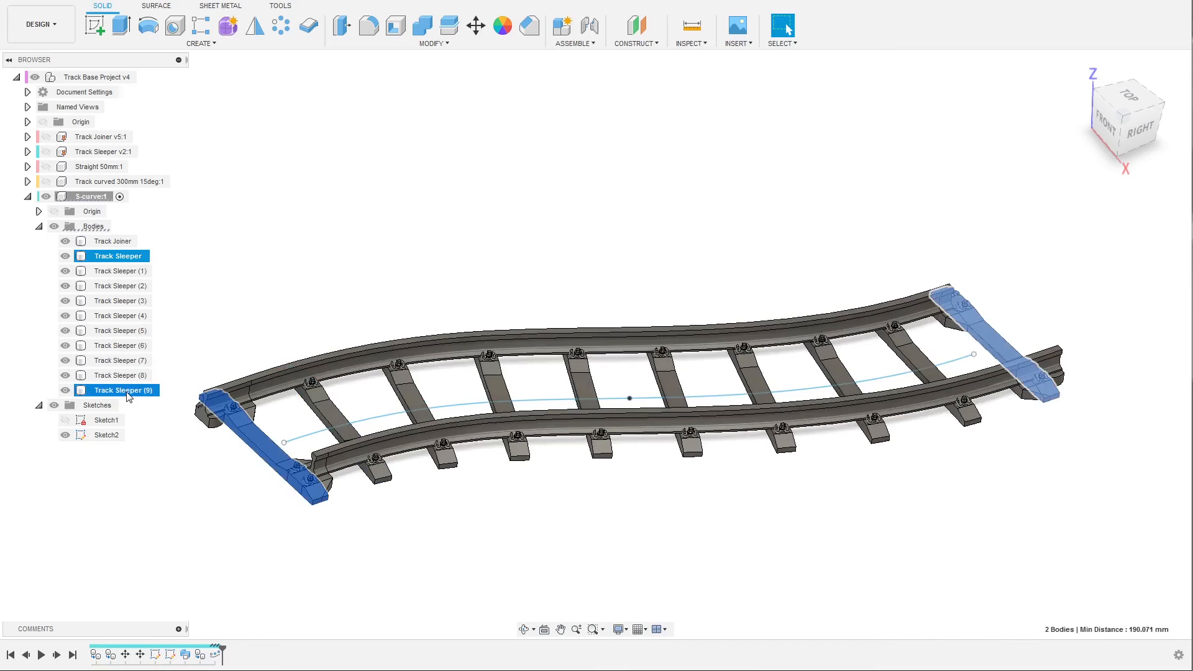
right_click(128, 395)
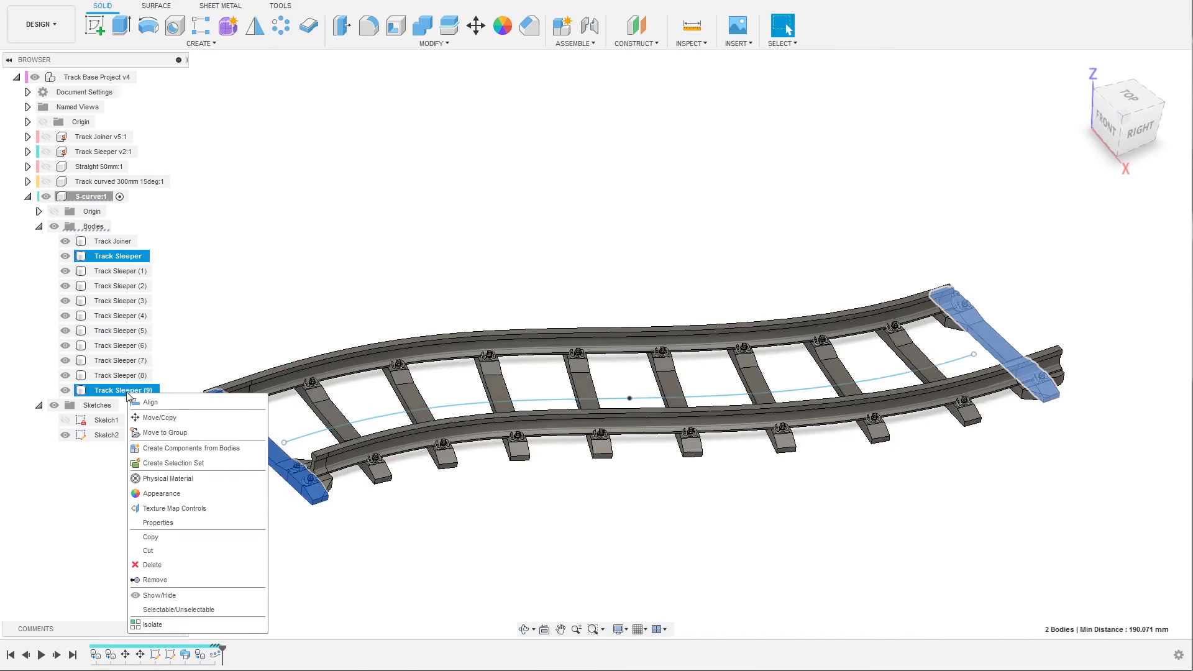
click(153, 580)
mouse_move(751, 459)
shift+middle_down()
mouse_move(741, 506)
mouse_move(748, 473)
shift+middle_up()
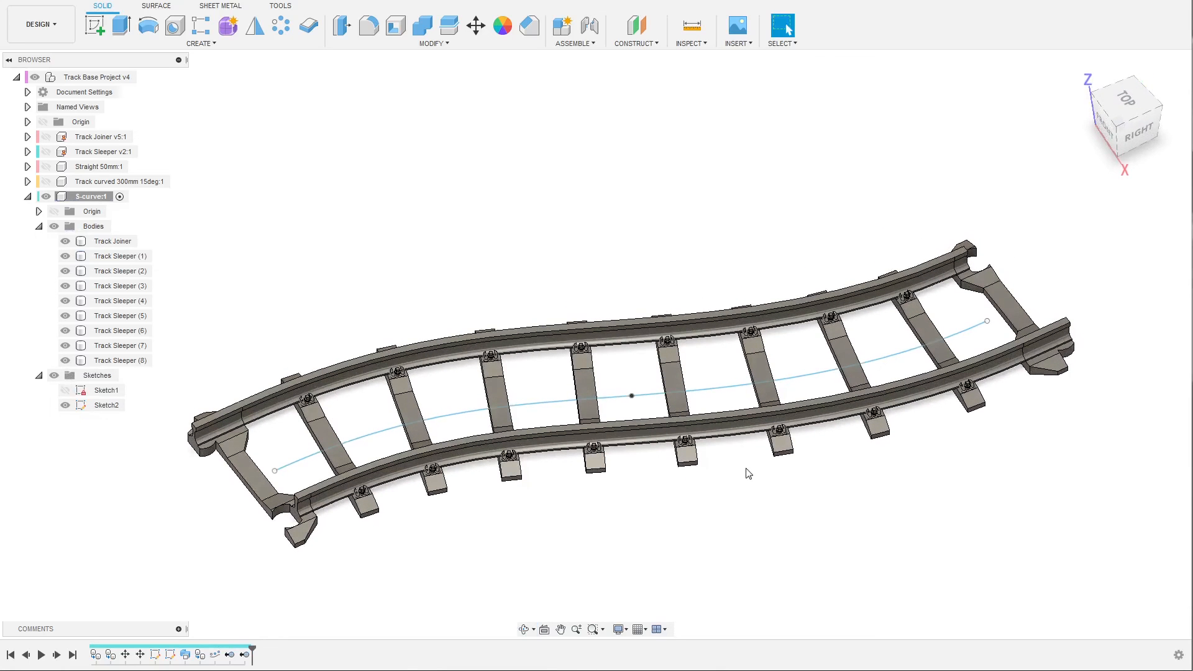
Examine the path-patterned sleepers and the overall S-curve track from above and from the side
click(591, 375)
scroll(697, 429, down, 2)
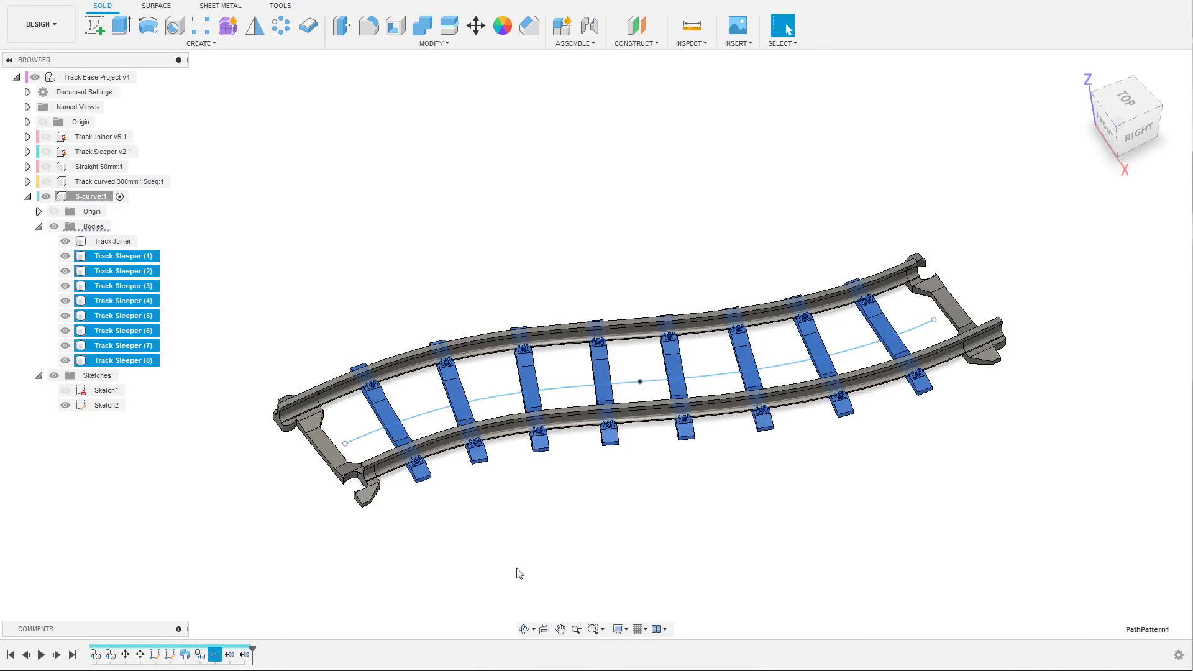
click(657, 517)
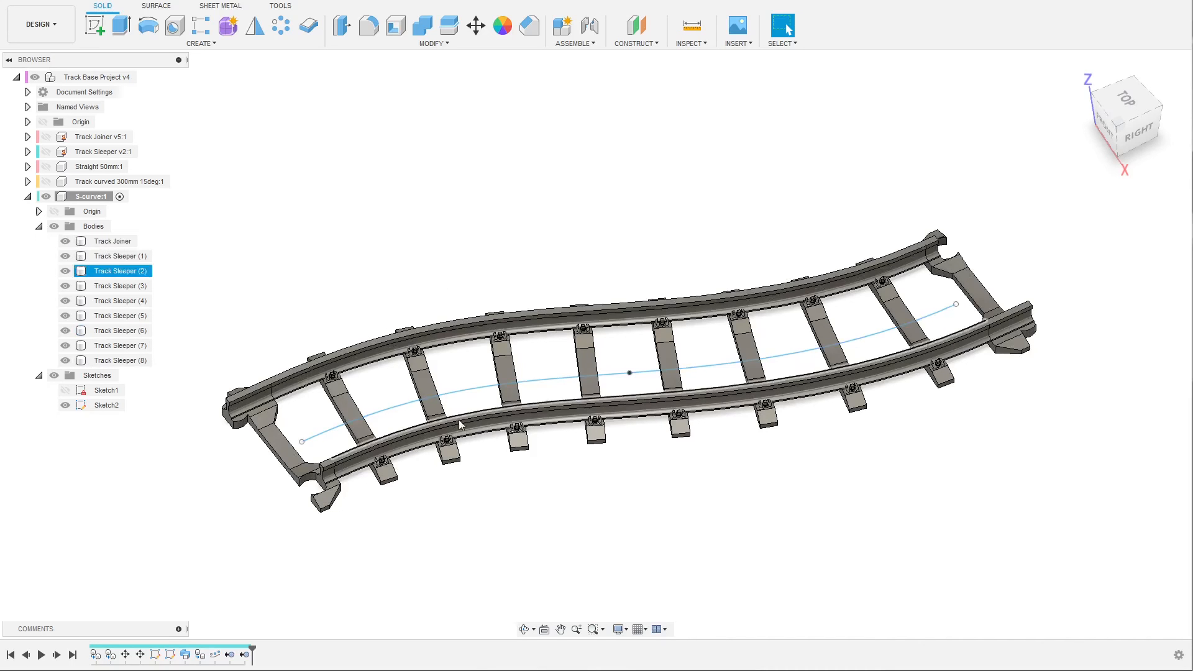
shift+middle_drag(543, 335, 567, 340)
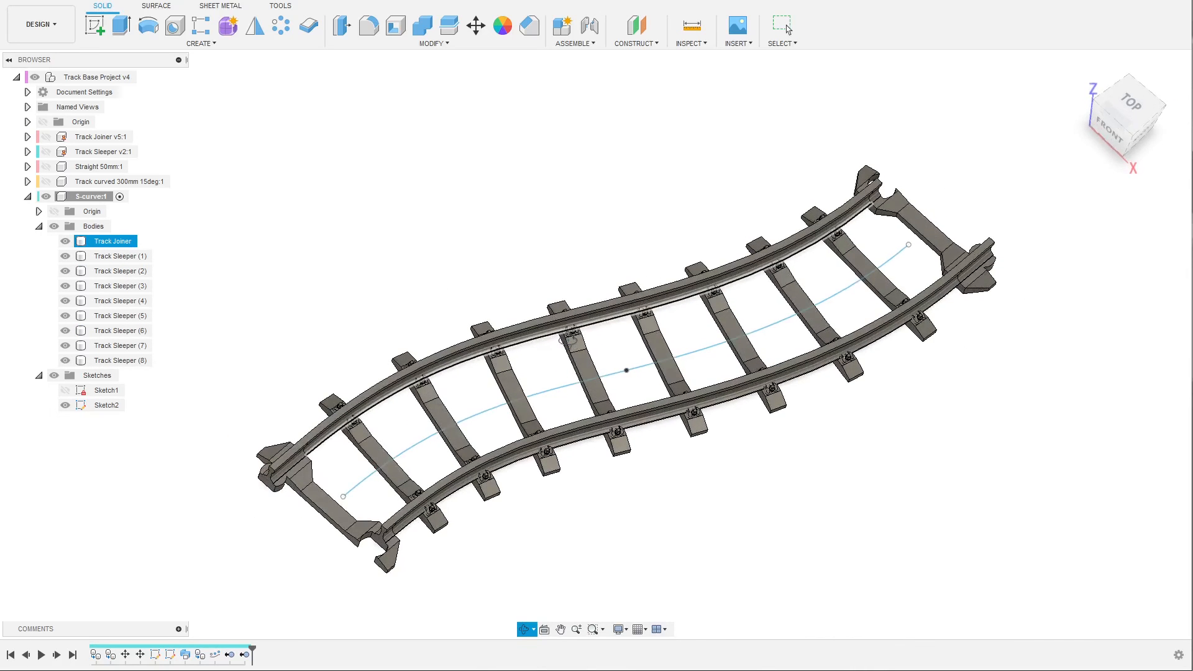
mouse_move(639, 386)
shift+middle_down()
mouse_move(620, 367)
mouse_move(609, 300)
mouse_move(629, 366)
shift+middle_up()
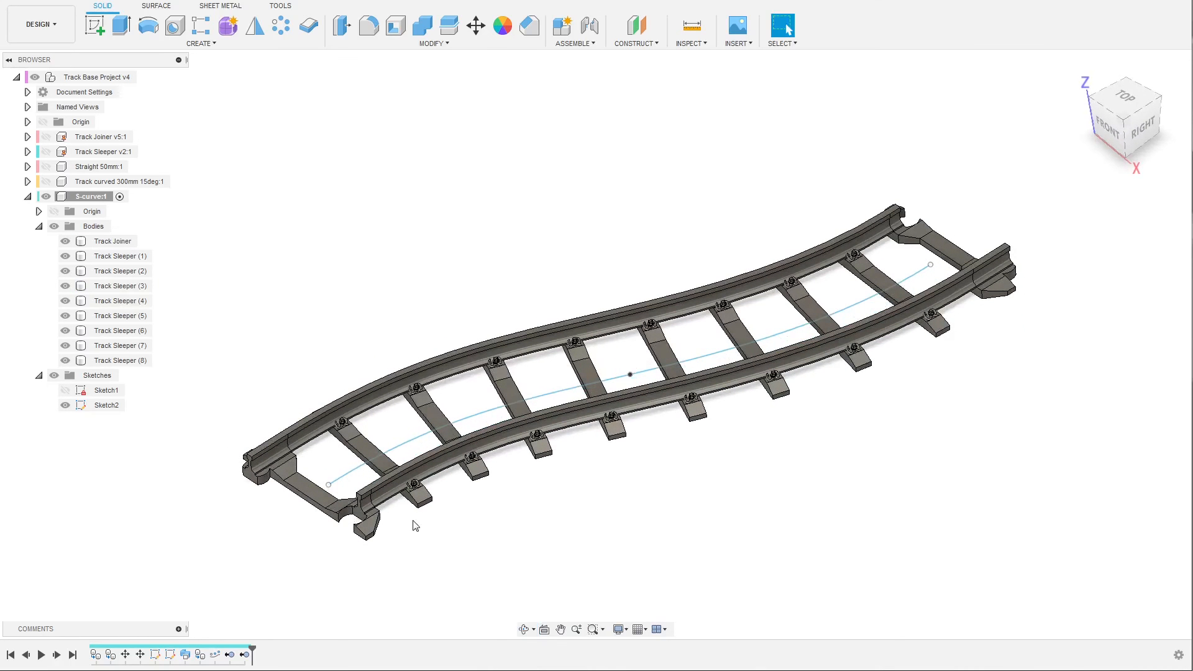
shift+middle_drag(775, 444, 753, 418)
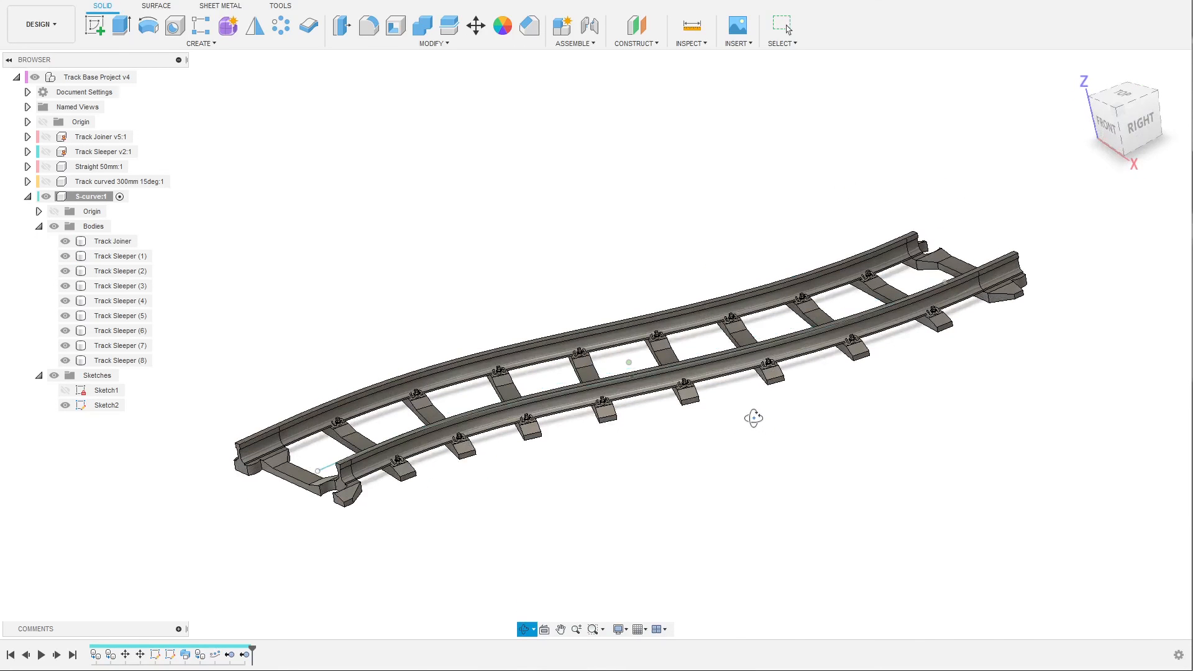
shift+middle_drag(905, 346, 910, 353)
shift+middle_drag(460, 500, 465, 532)
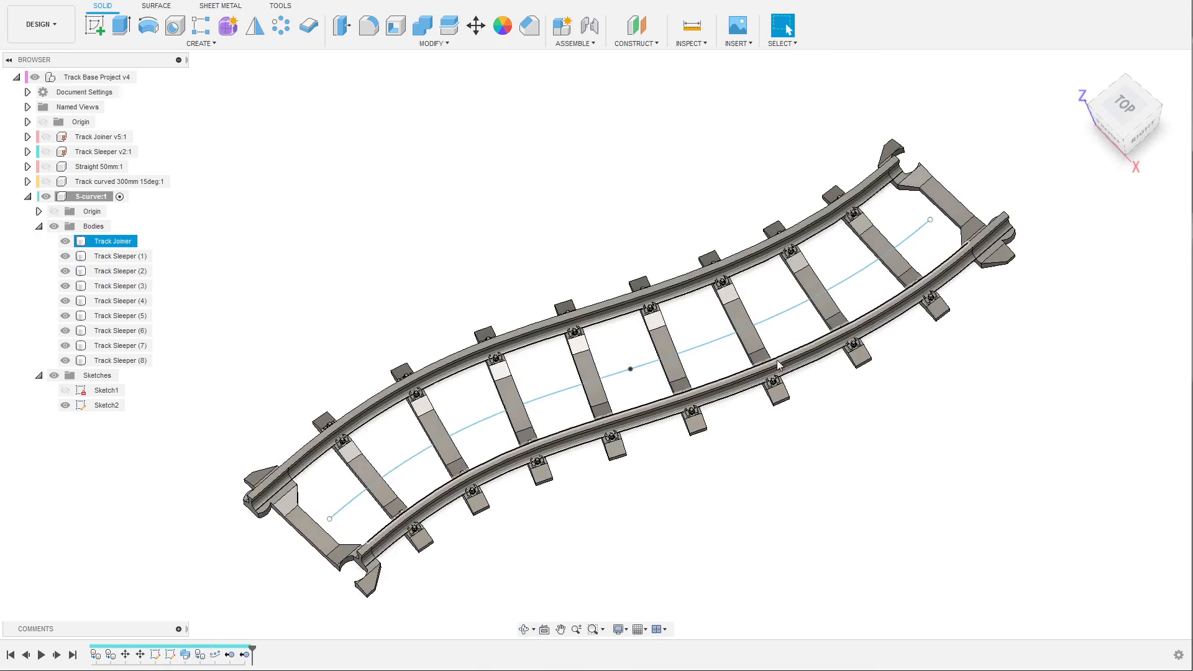
shift+middle_drag(779, 340, 653, 422)
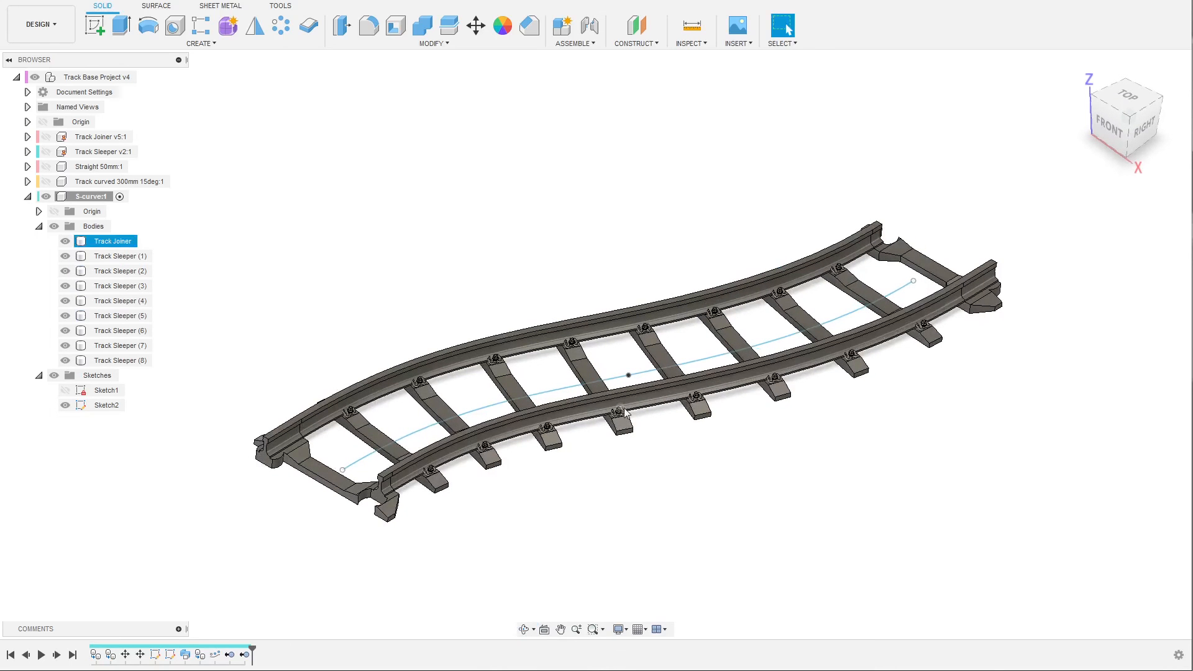
shift+middle_drag(664, 463, 639, 495)
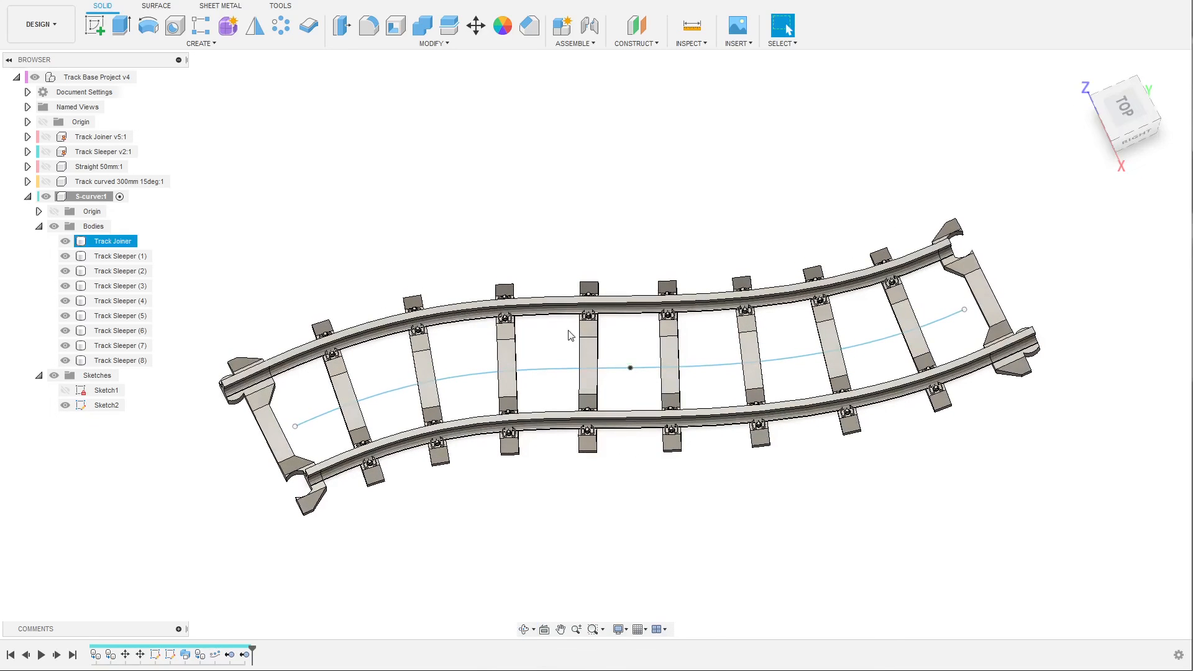
Inspect the sleeper-to-rail fastenings up close and the underside of the S-curve track
scroll(385, 336, up, 5)
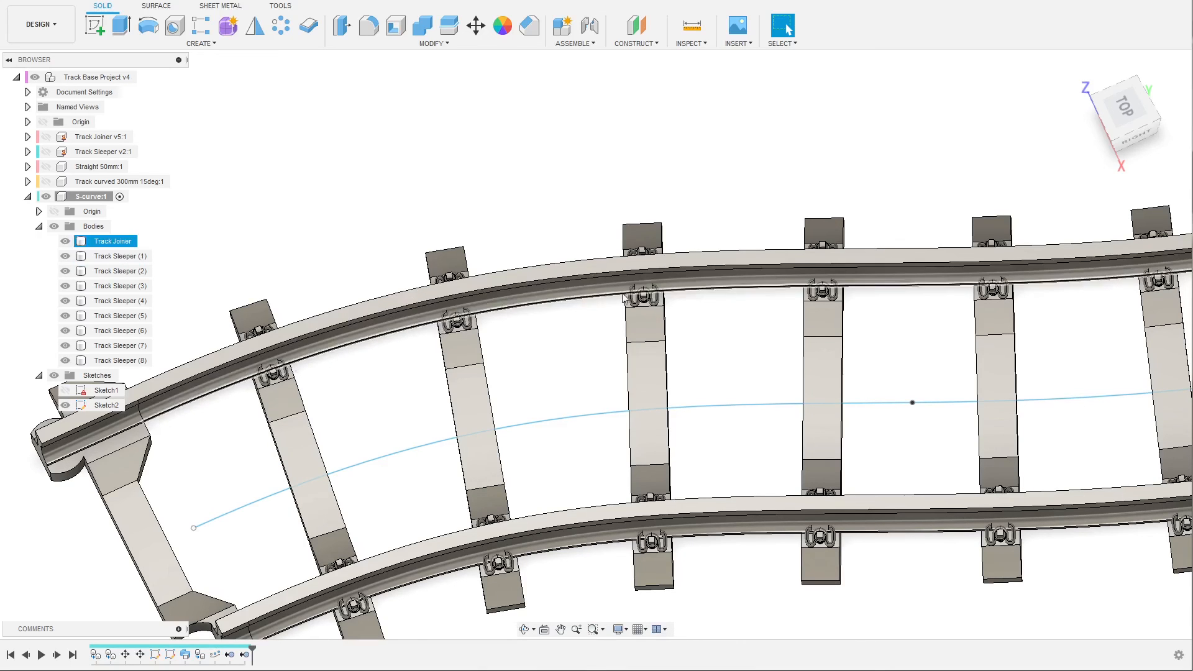
scroll(578, 380, down, 5)
shift+middle_drag(601, 440, 614, 395)
scroll(434, 431, up, 5)
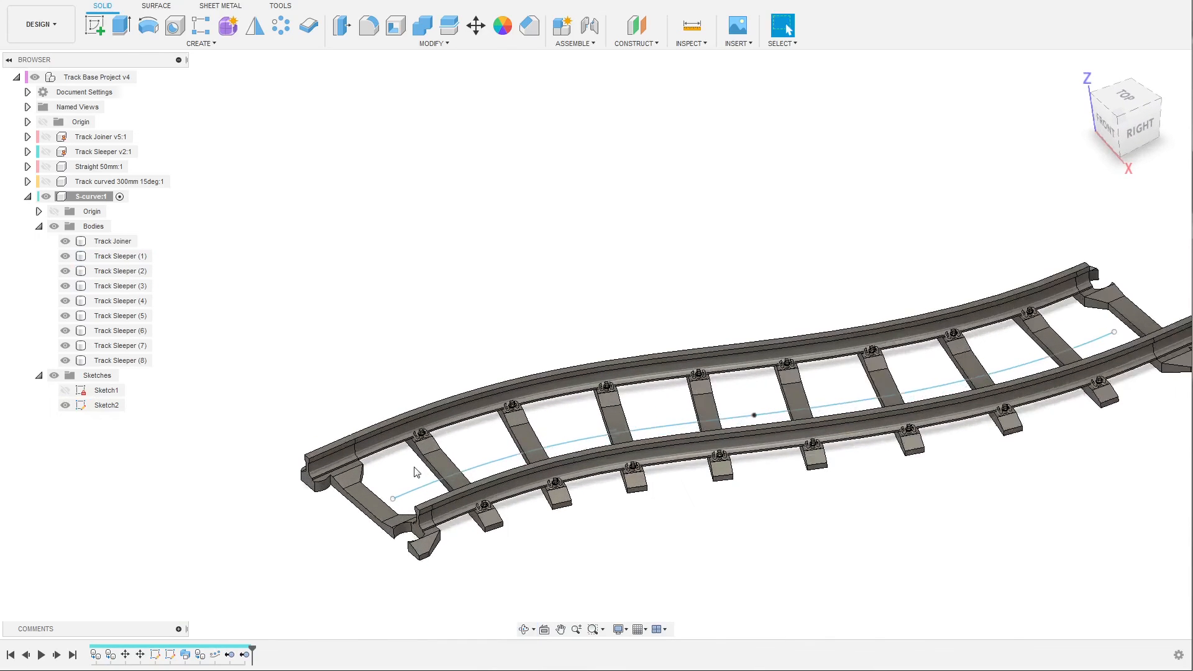
click(519, 404)
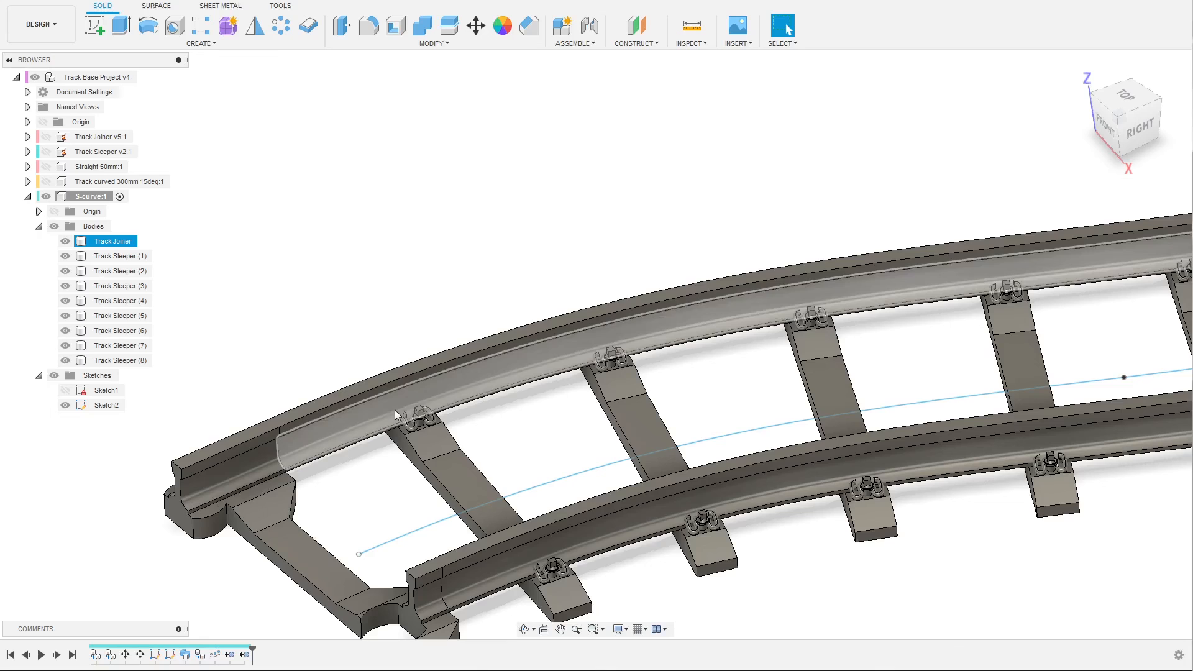
scroll(348, 497, down, 5)
shift+middle_drag(633, 470, 606, 398)
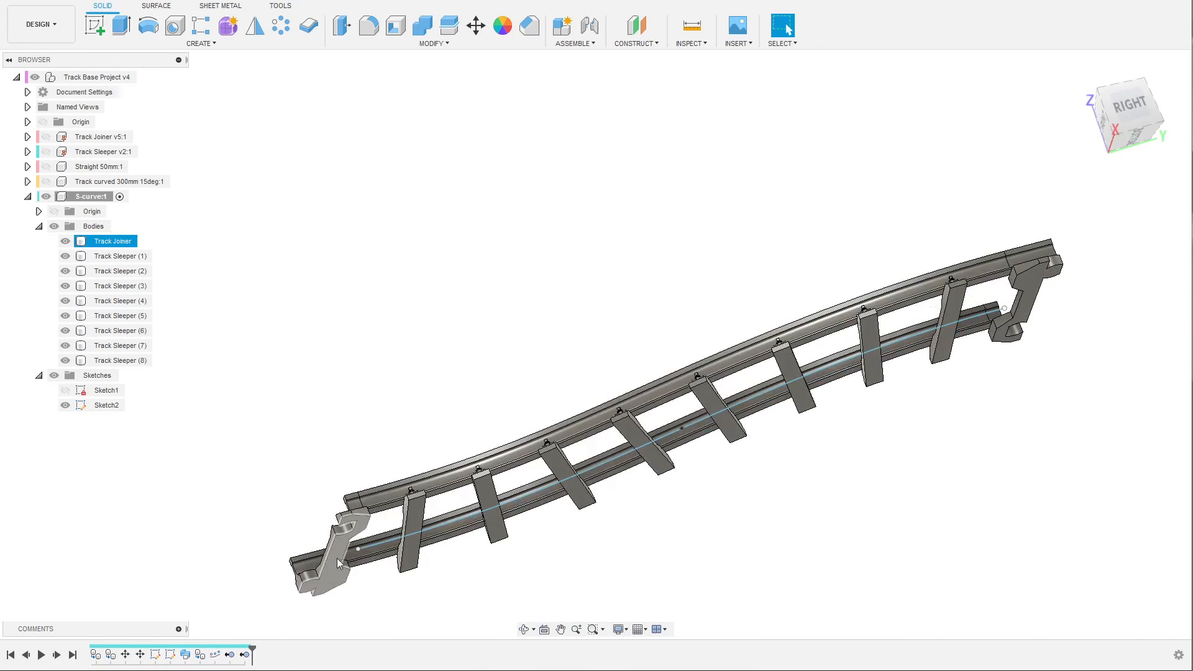
click(934, 357)
shift+middle_drag(934, 357, 794, 459)
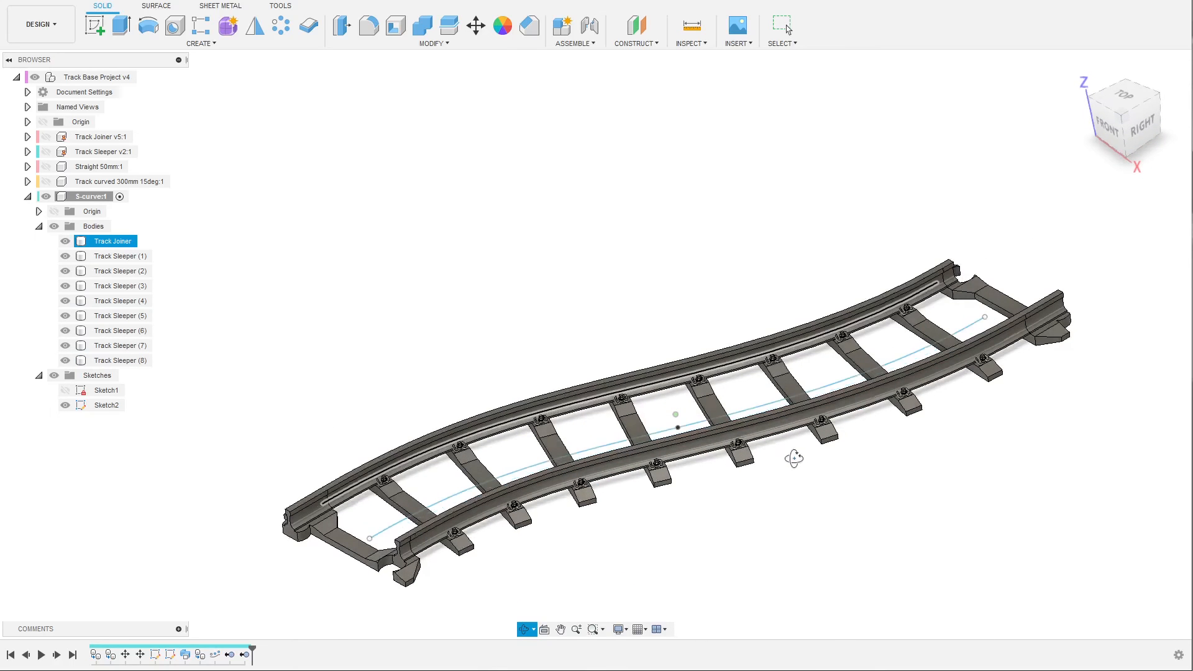